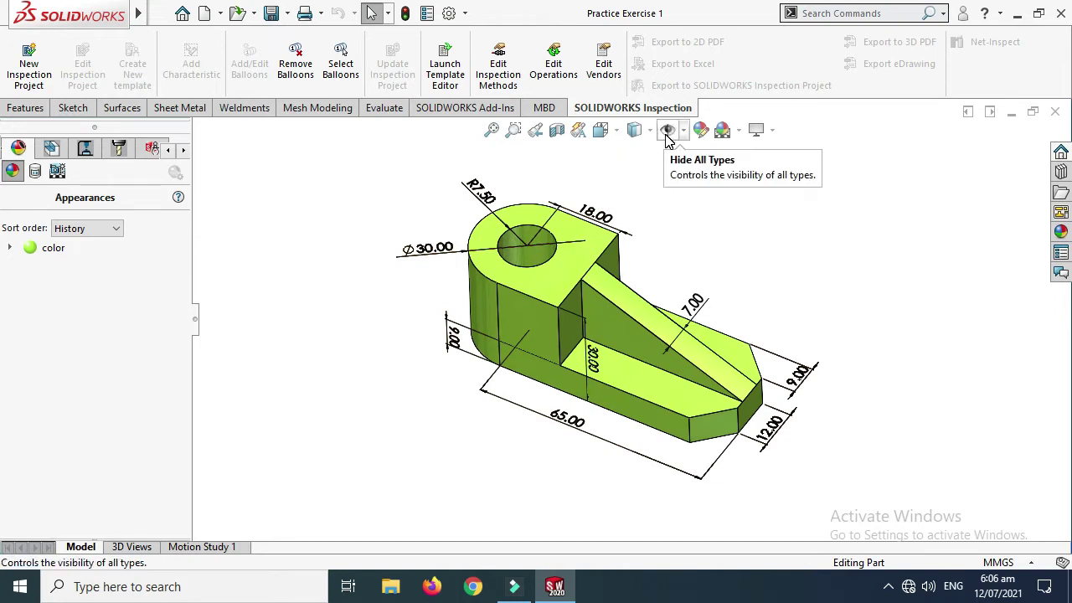
Step: Hide all item types so the dimensions disappear from the part, and display its feature tree
click(667, 134)
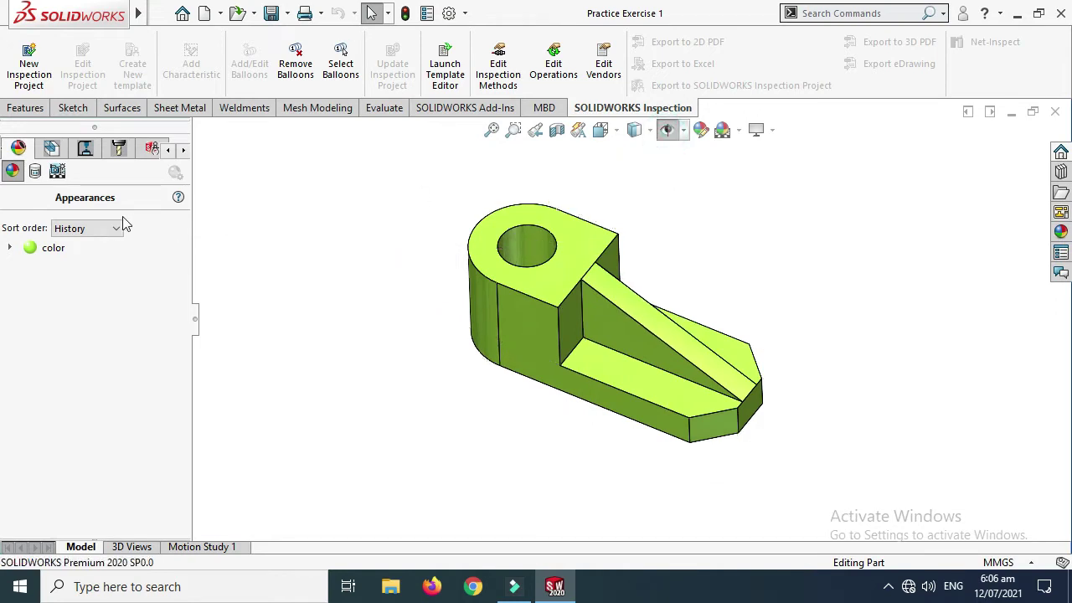
click(170, 151)
click(170, 151)
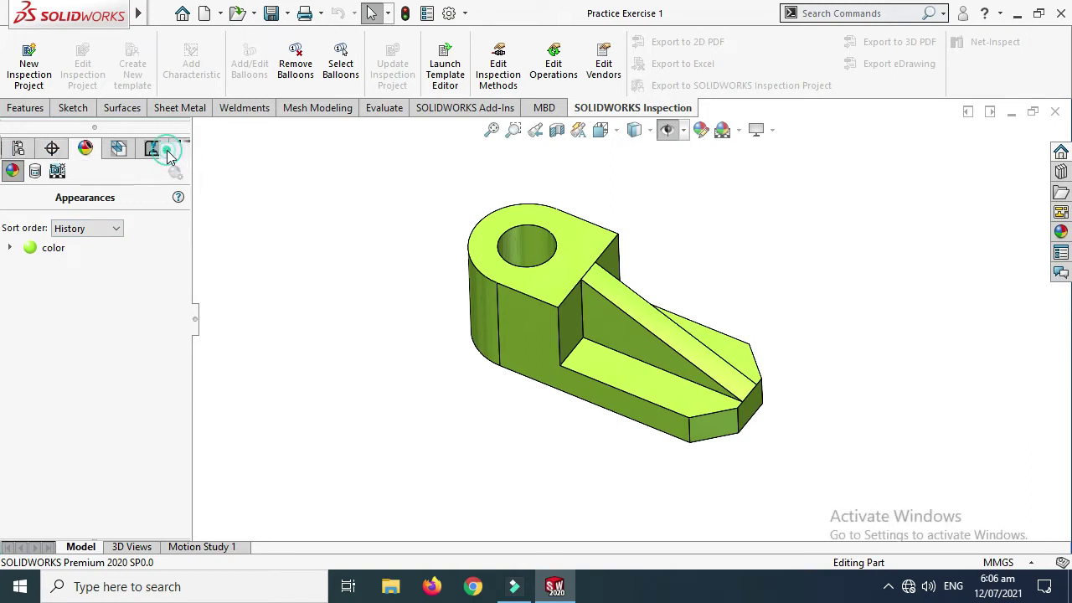
click(167, 149)
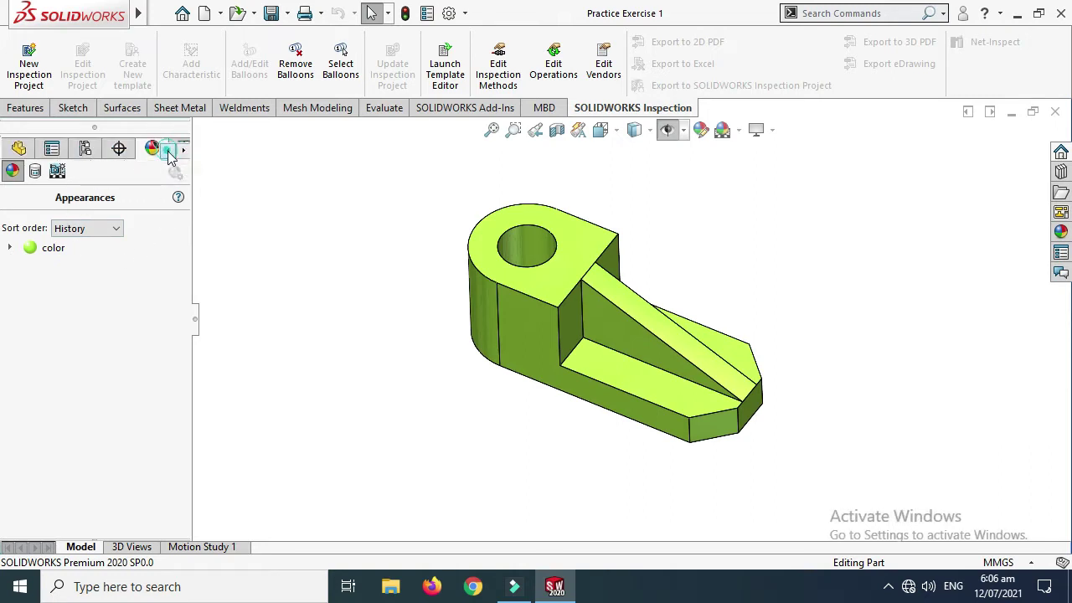
click(167, 149)
click(18, 148)
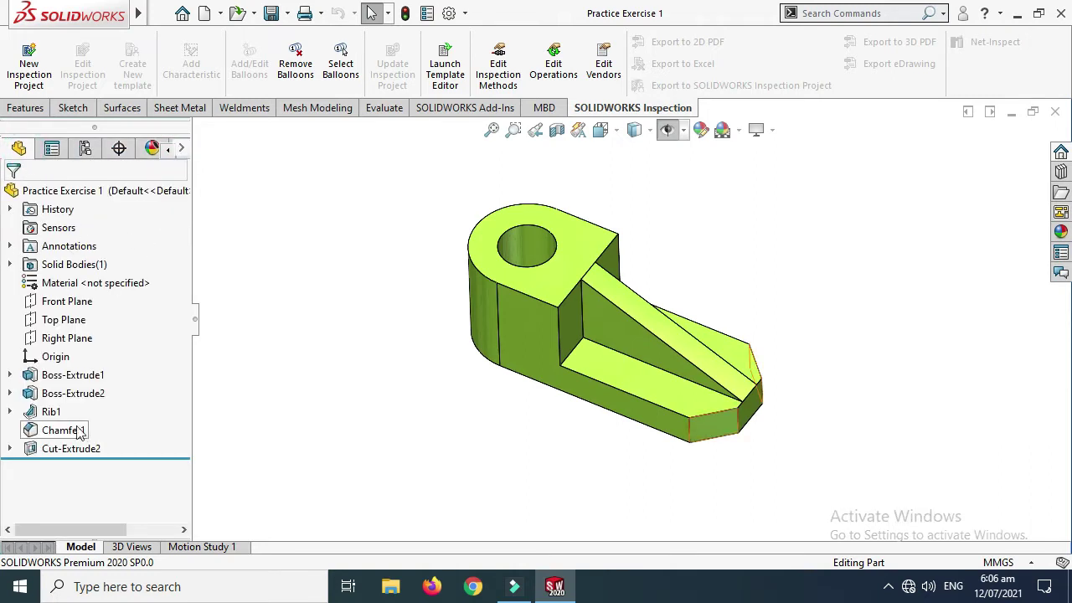
Step: Roll the part back to just before Cut-Extrude2, and roll it forward to the end of the feature tree again
drag(119, 458, 132, 437)
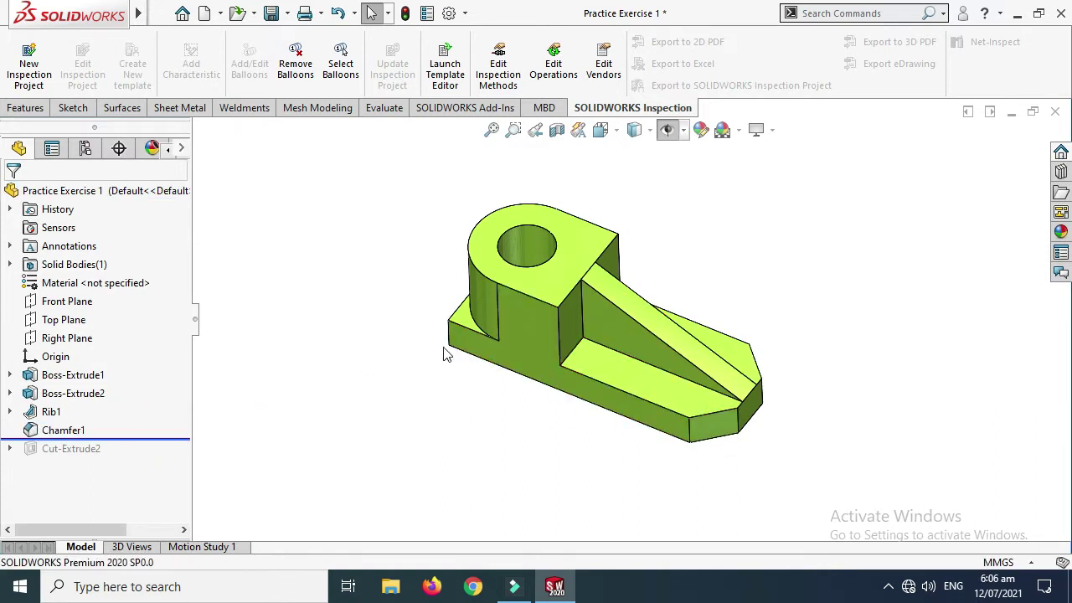
scroll(480, 298, down, 4)
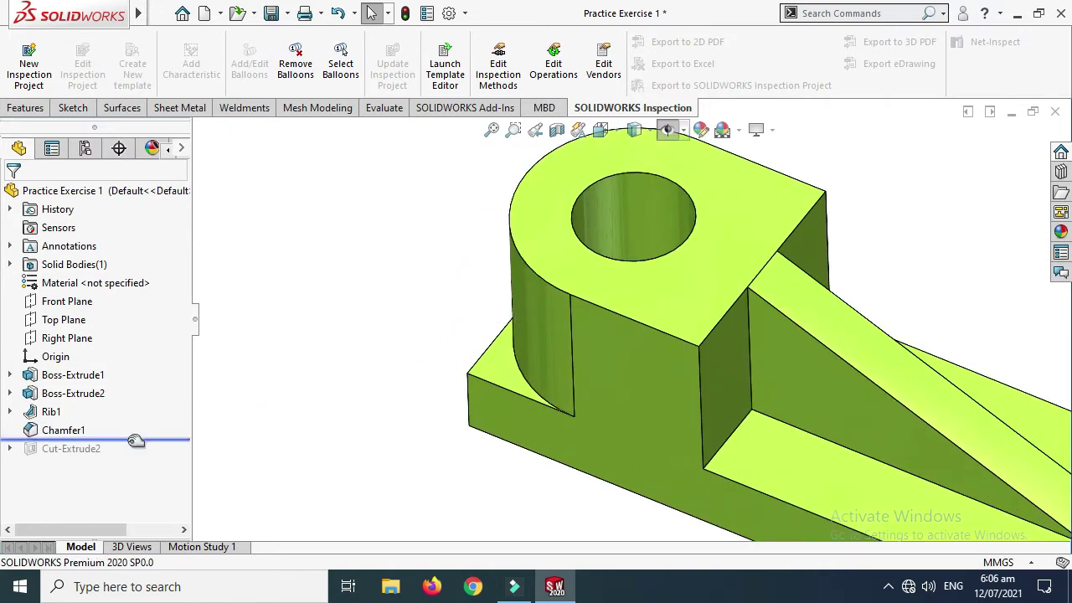
drag(135, 440, 133, 458)
Step: Examine the finished part's hole, rib and chamfered base from different angles
scroll(586, 411, up, 4)
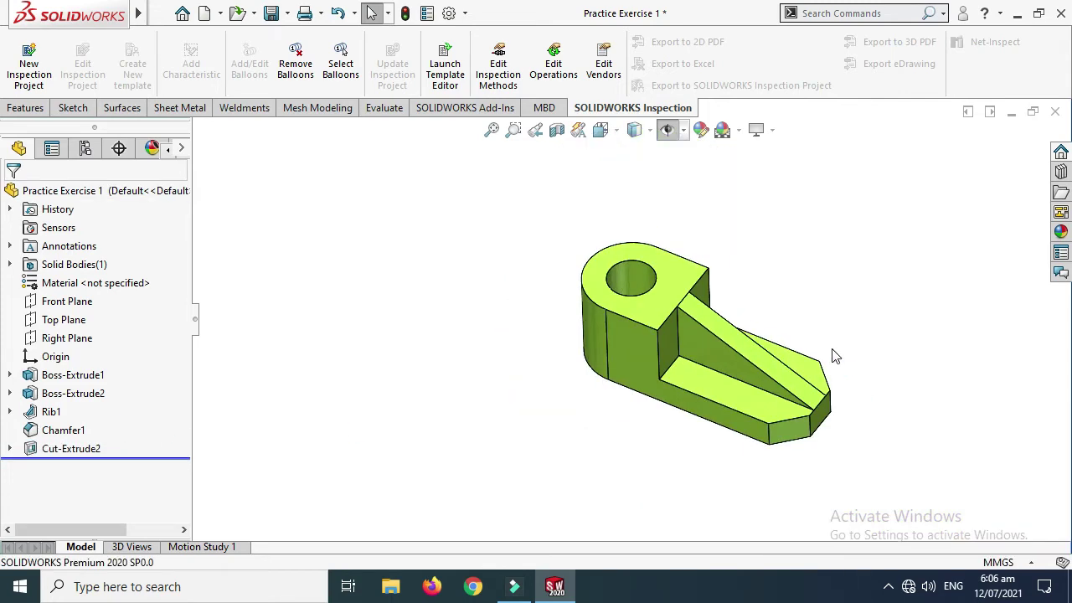
scroll(833, 356, down, 2)
right_click(818, 216)
click(849, 281)
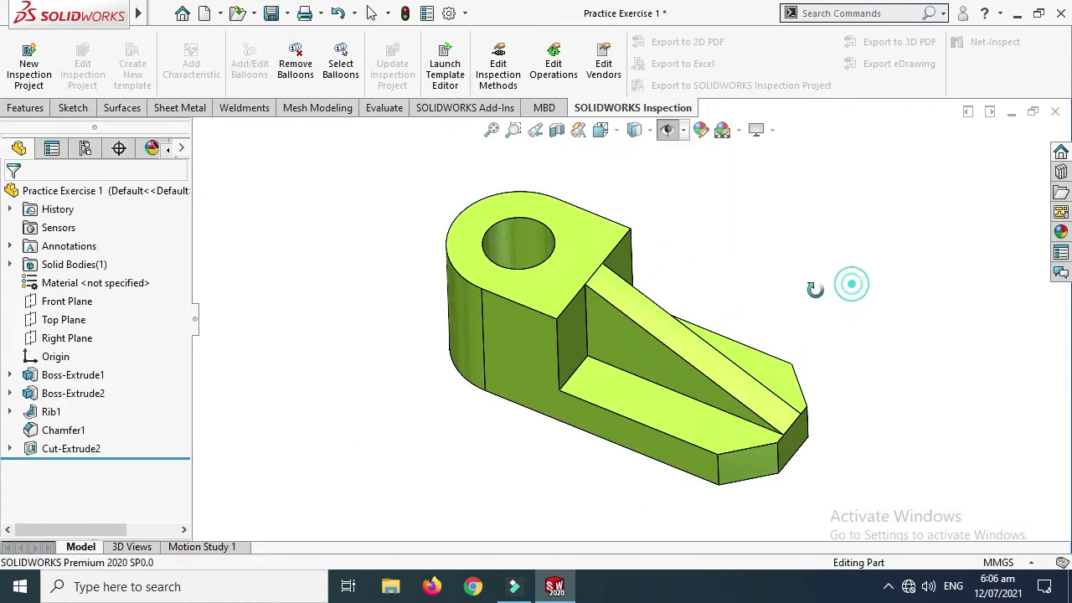
drag(849, 282, 797, 315)
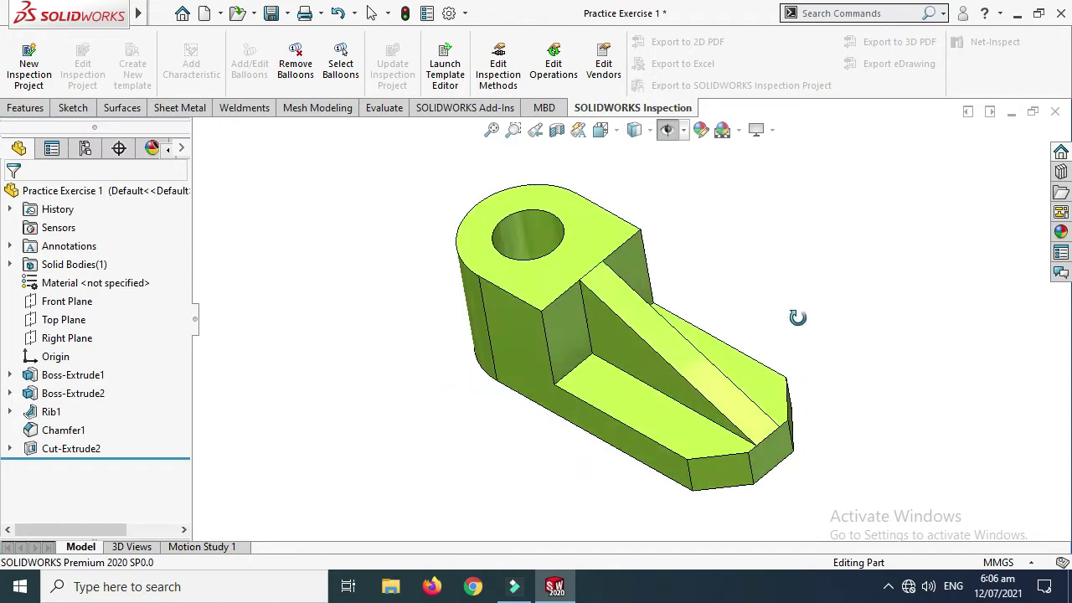
scroll(745, 277, down, 2)
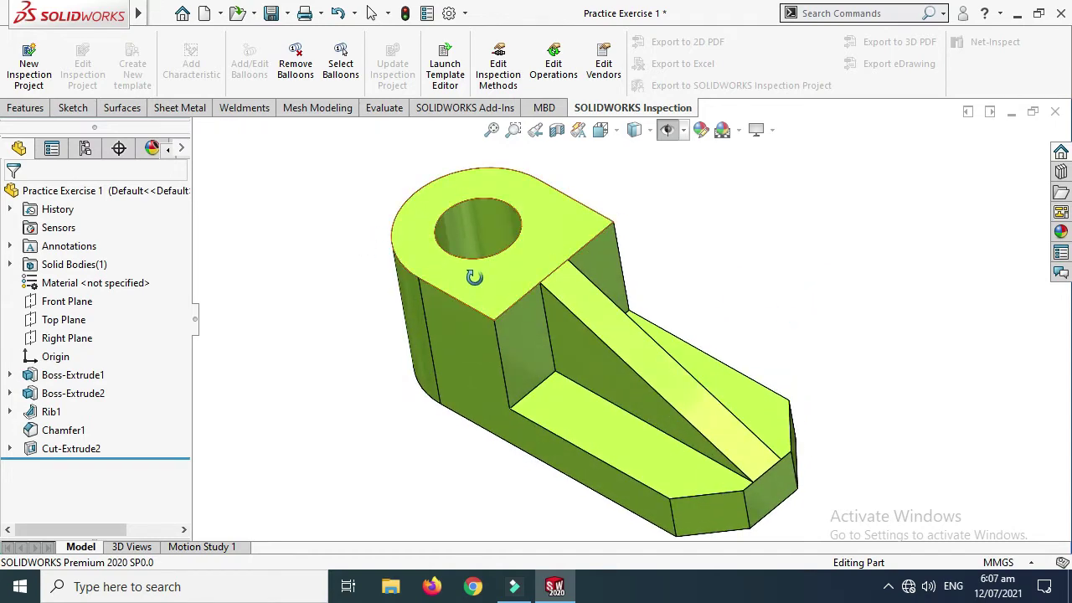
drag(471, 280, 568, 295)
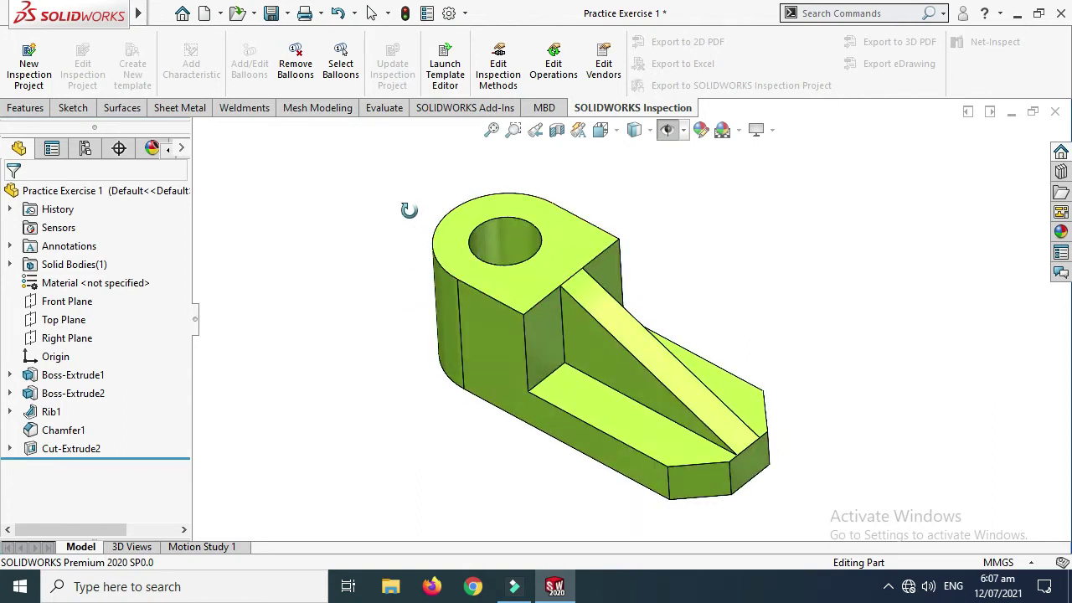
Step: Create a drawing from the part and choose the standard A4 (ISO) sheet size
click(221, 14)
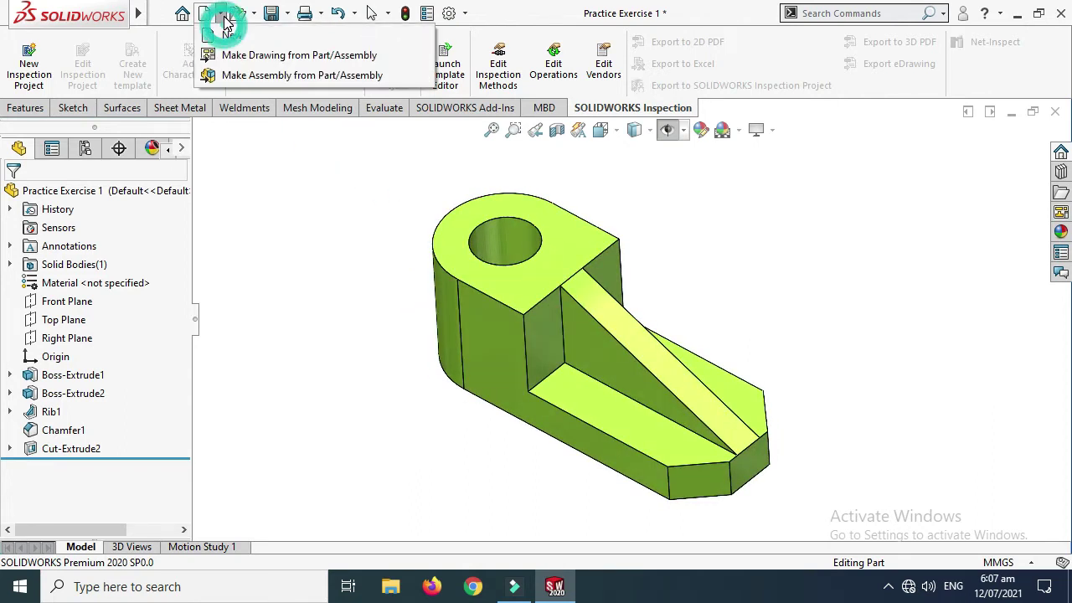
click(247, 55)
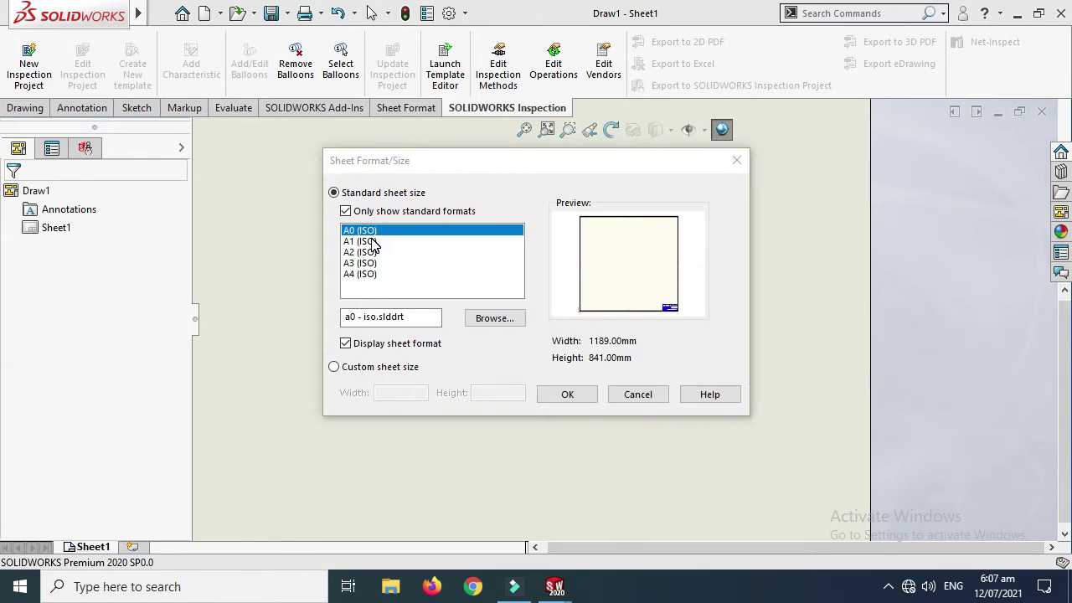
click(374, 251)
click(374, 263)
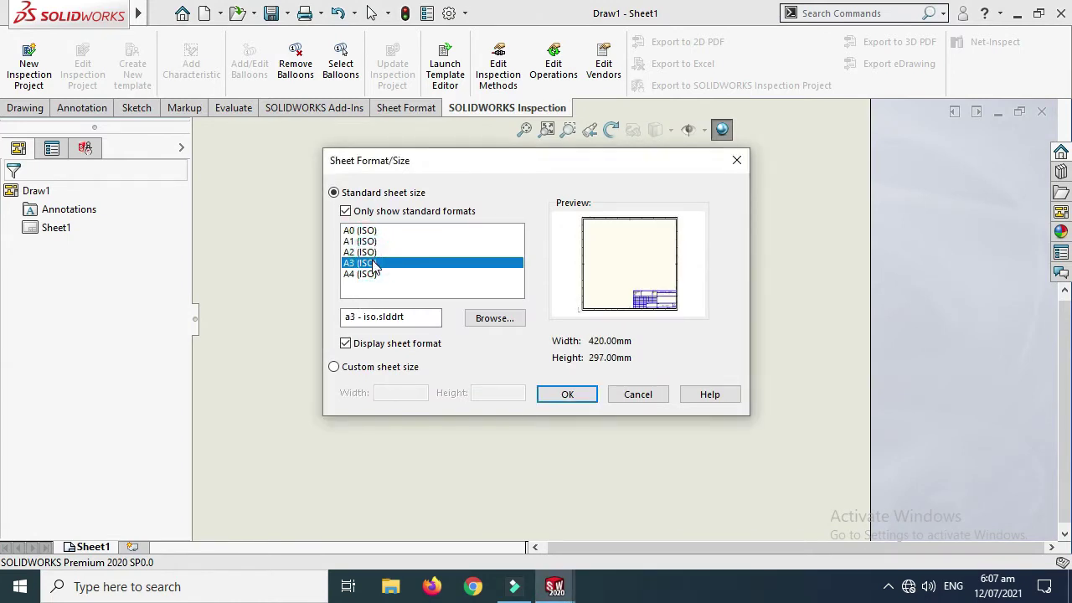
click(374, 277)
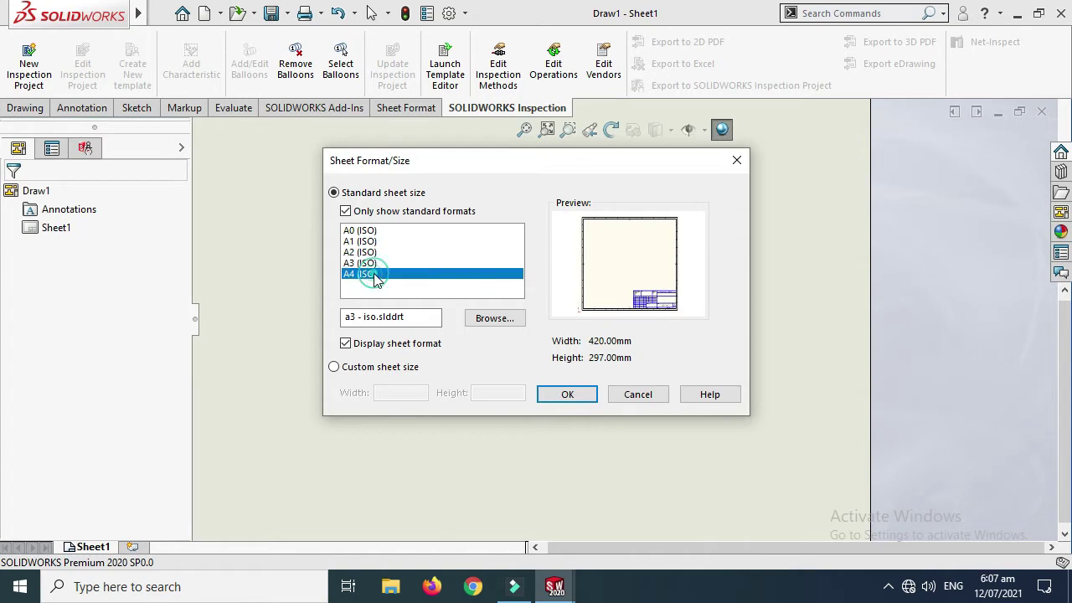
click(355, 371)
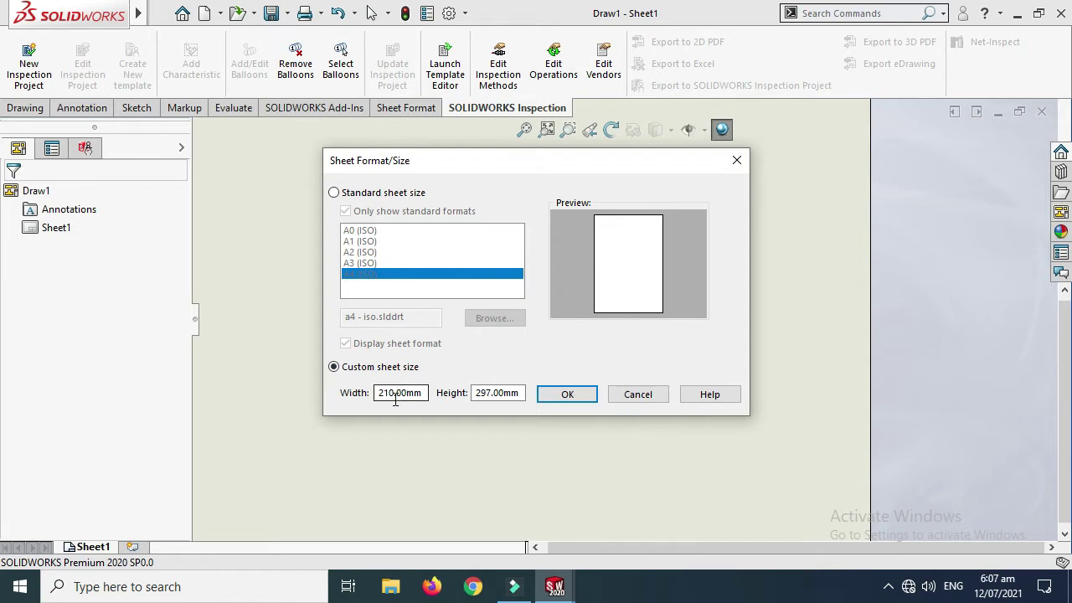
click(365, 196)
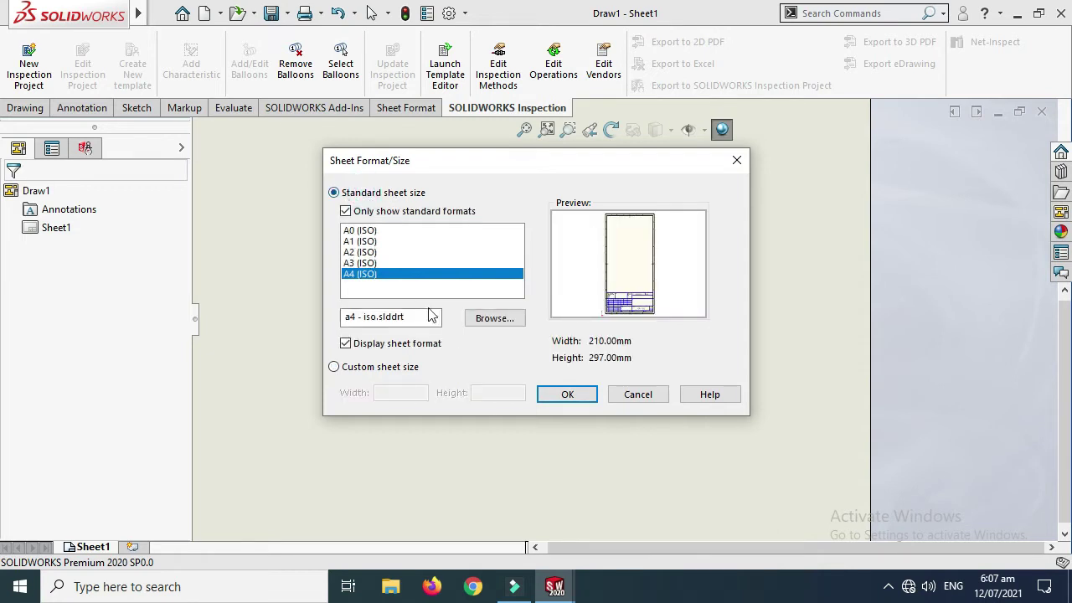
Step: Load the sheet format file a4 - landscape.slddrt and apply it to the new drawing sheet
click(479, 319)
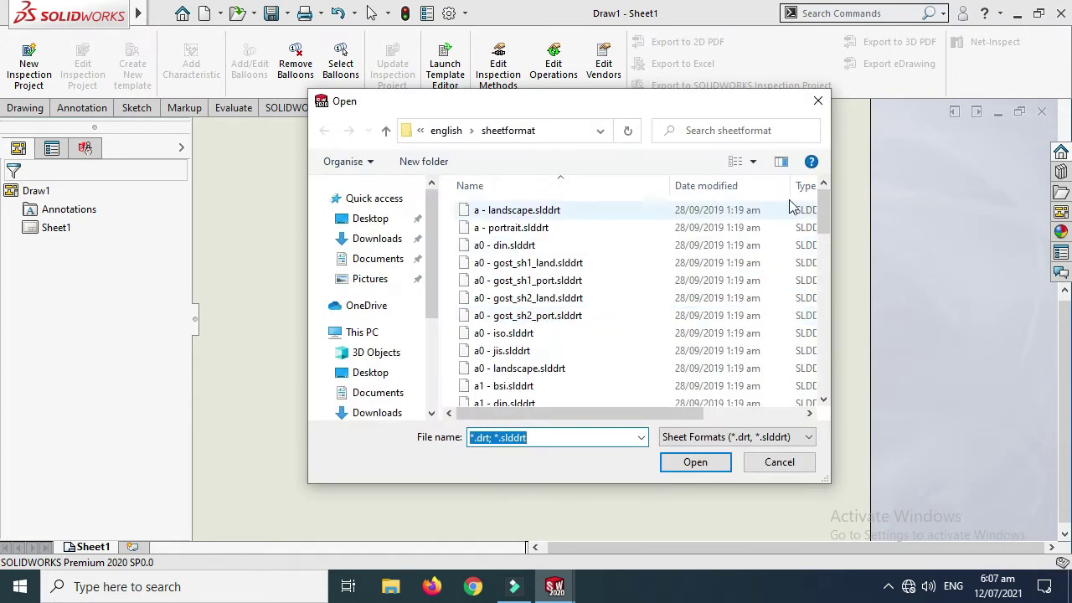
drag(818, 204, 754, 371)
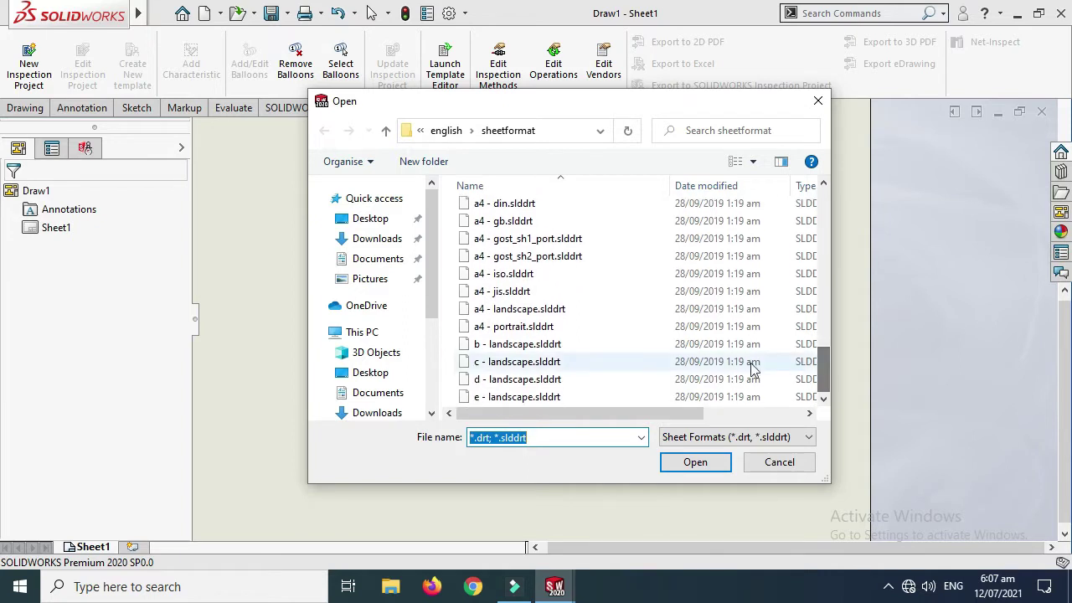
click(581, 309)
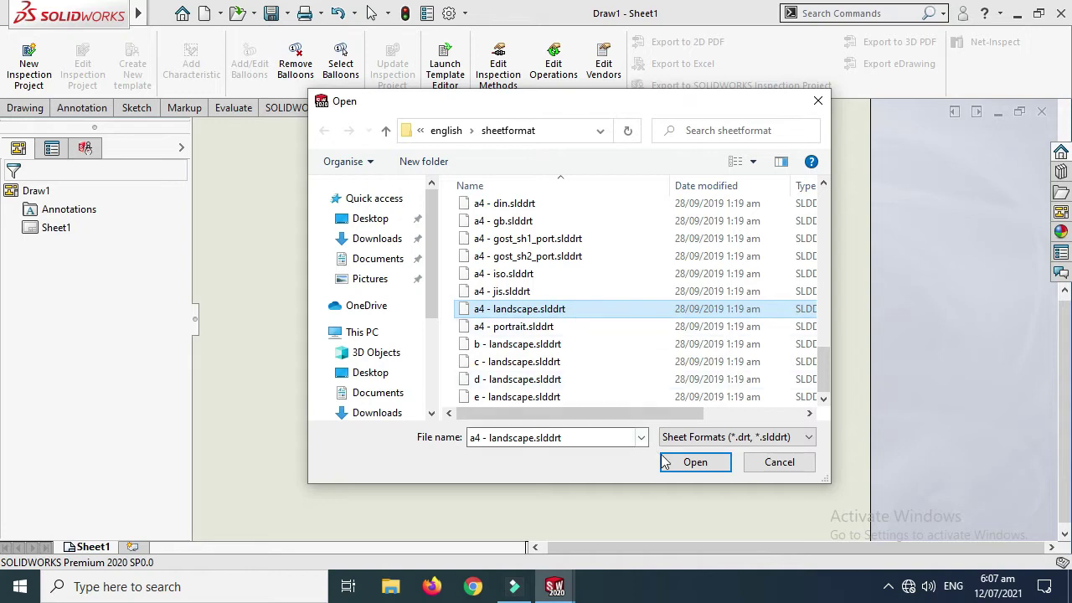
click(691, 463)
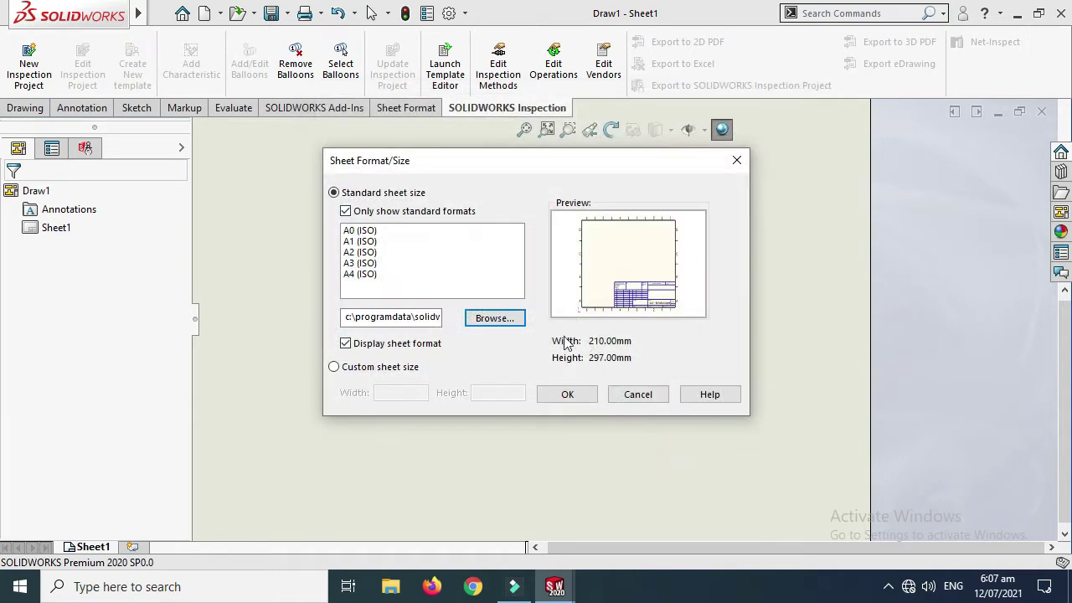
click(568, 395)
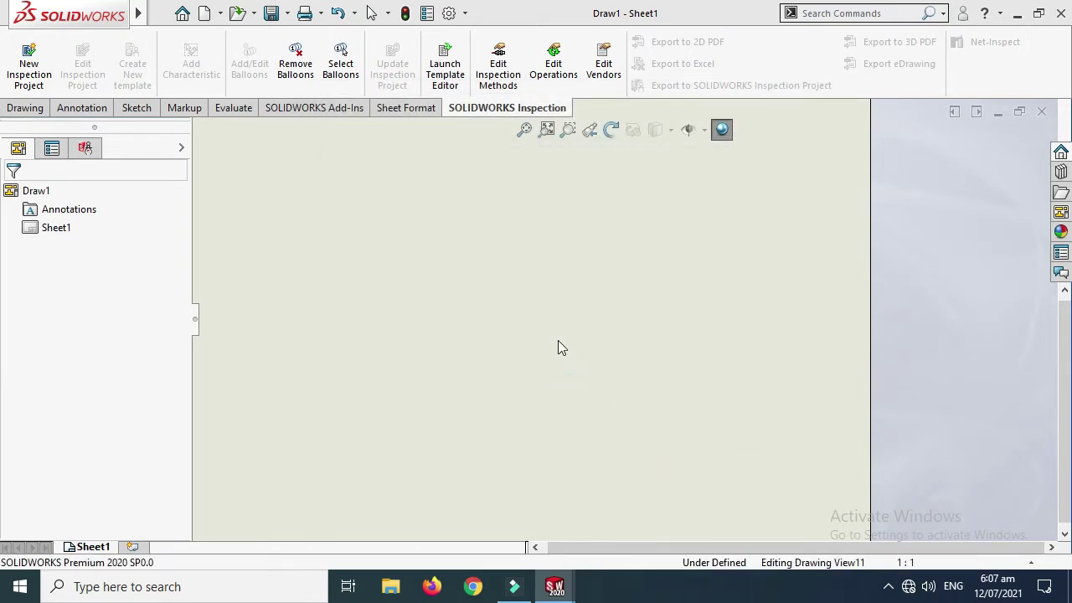
Step: Place the part's Right view as the base view, with projected views above it and beside it plus an isometric view
scroll(558, 340, up, 4)
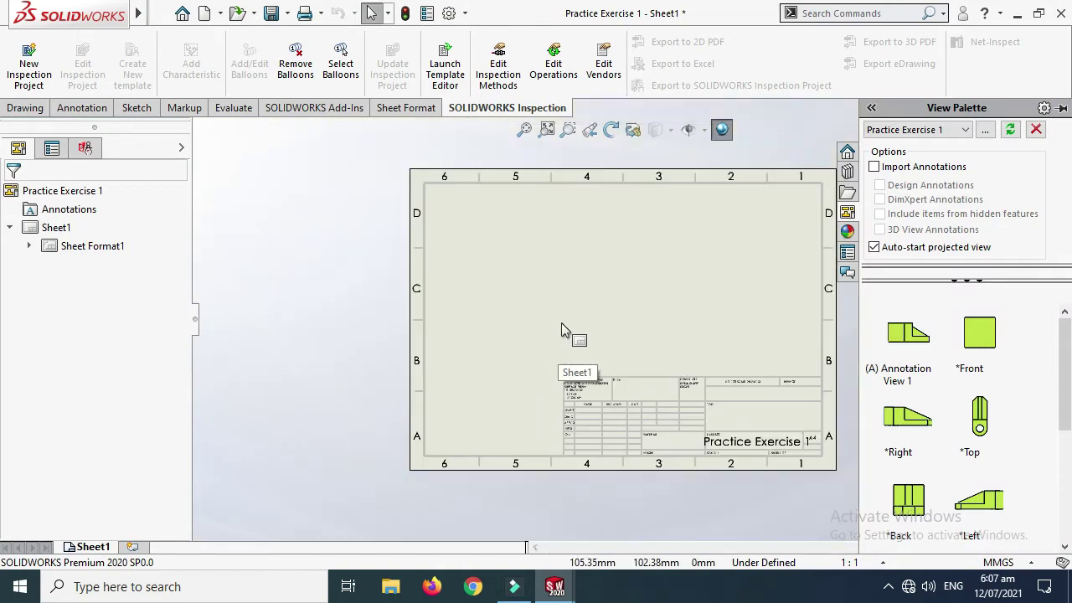
scroll(693, 255, down, 1)
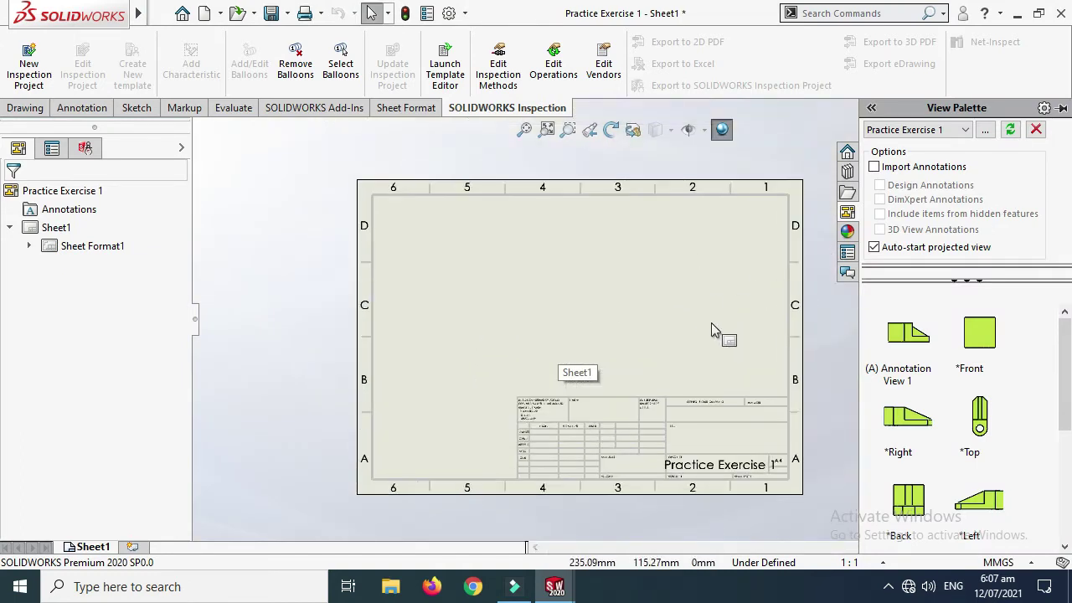
scroll(729, 279, down, 1)
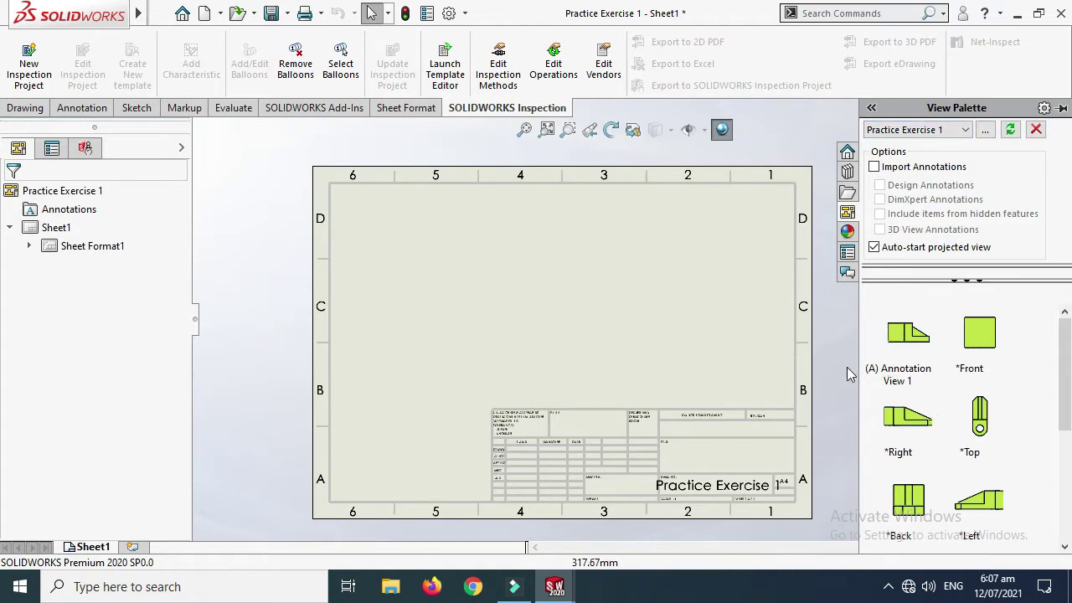
mouse_move(1063, 357)
mouse_down()
mouse_move(1059, 458)
mouse_move(1062, 360)
mouse_up()
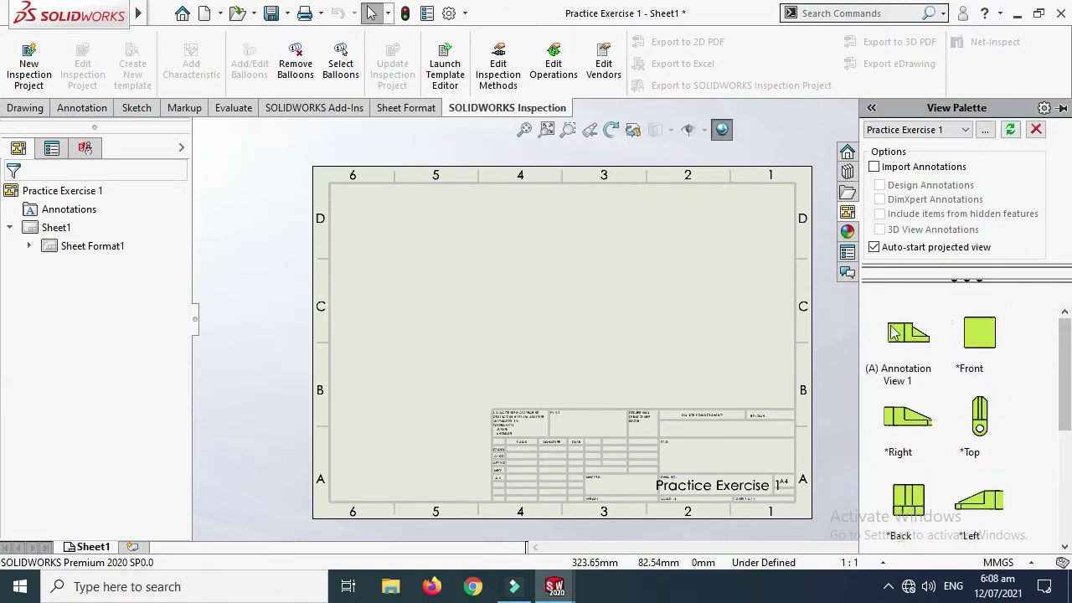
mouse_move(1060, 373)
mouse_down()
mouse_move(1056, 398)
mouse_move(959, 323)
mouse_up()
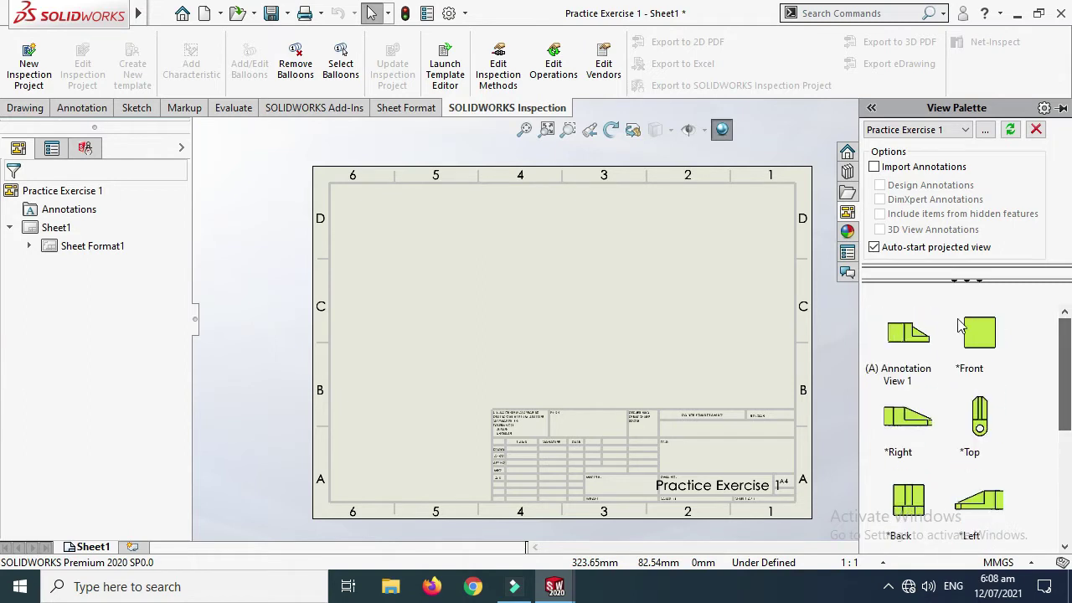
drag(893, 421, 436, 291)
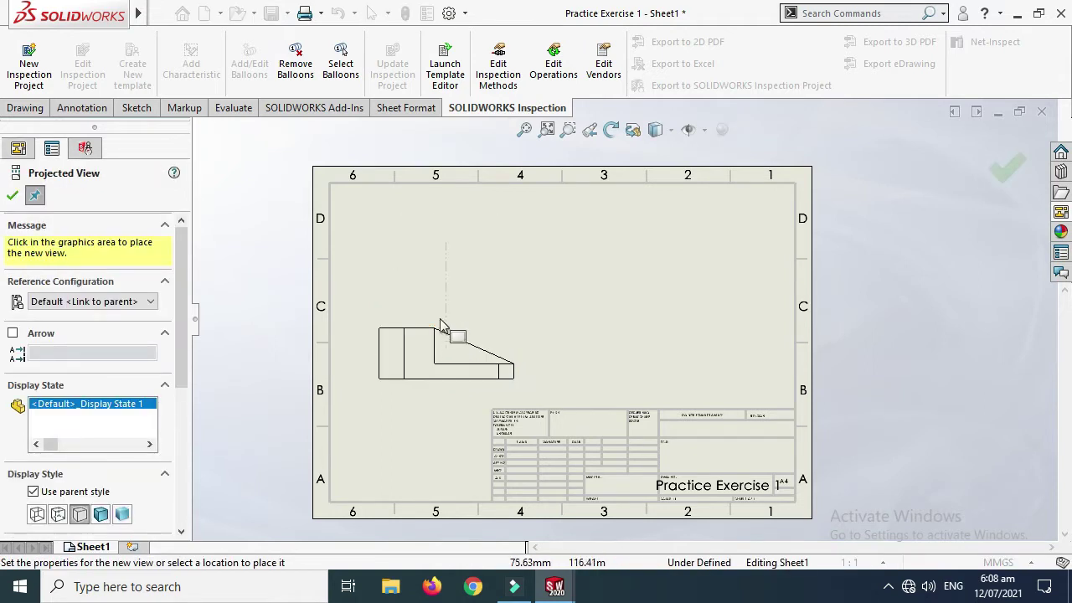
click(438, 275)
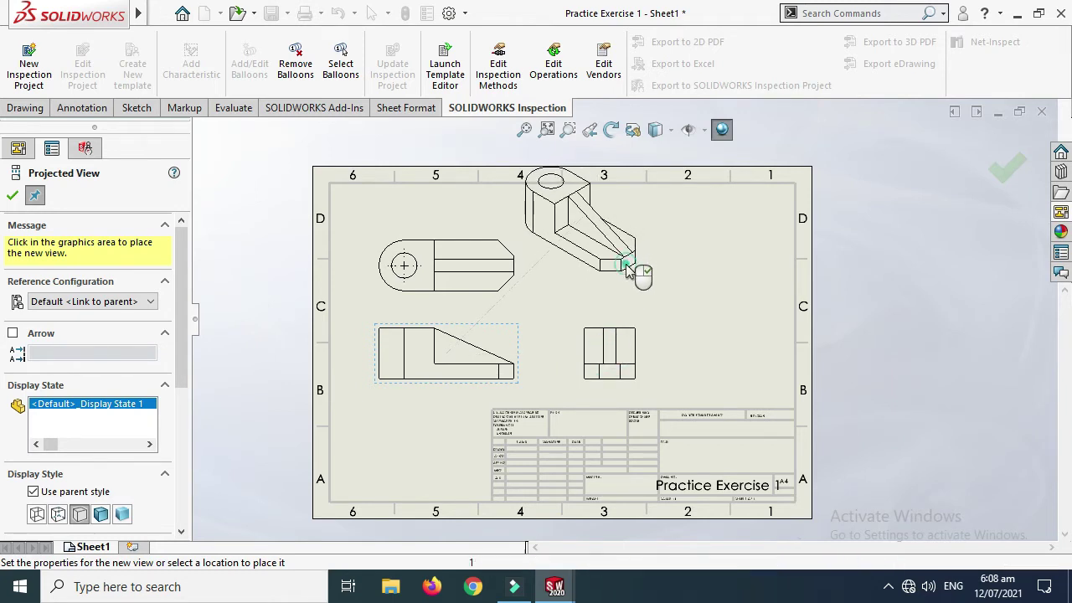
click(630, 274)
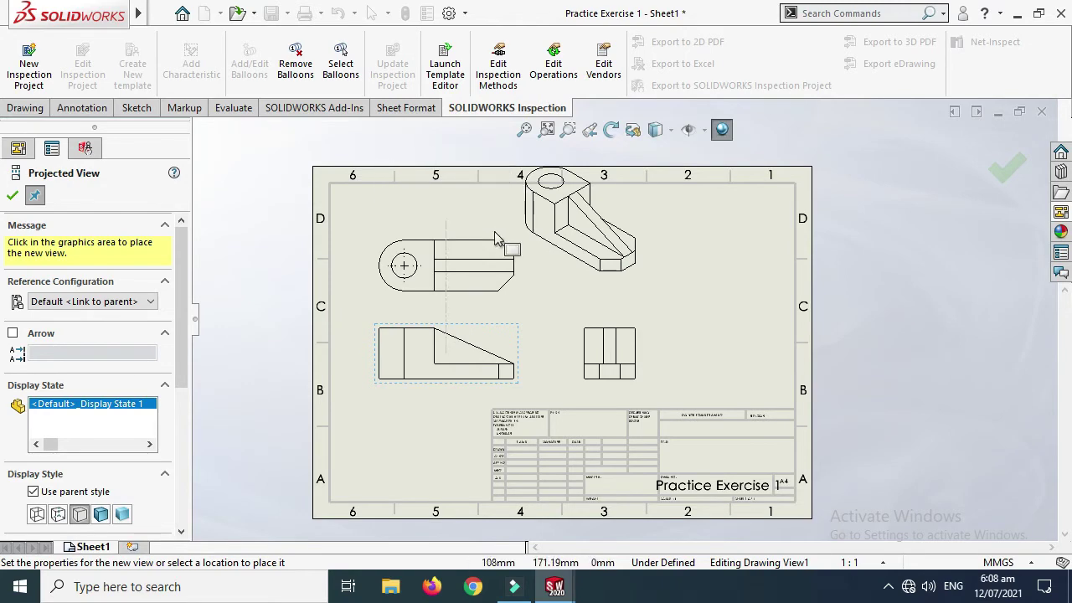
key(Escape)
Step: Reposition the upper, side and isometric views to space them out, bringing the isometric fully inside the sheet border
scroll(514, 241, down, 1)
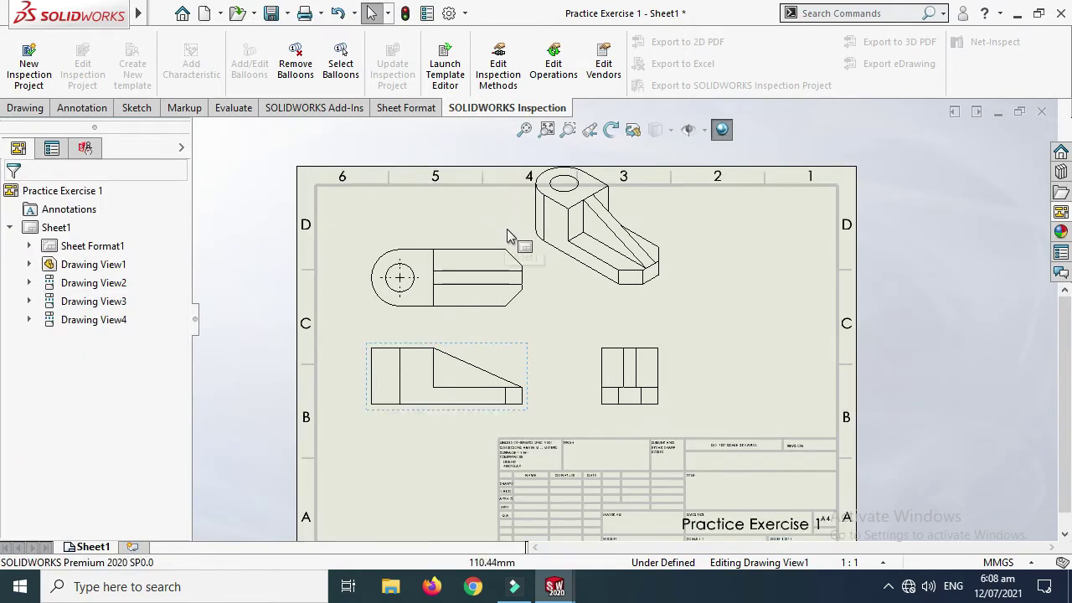
scroll(503, 358, down, 1)
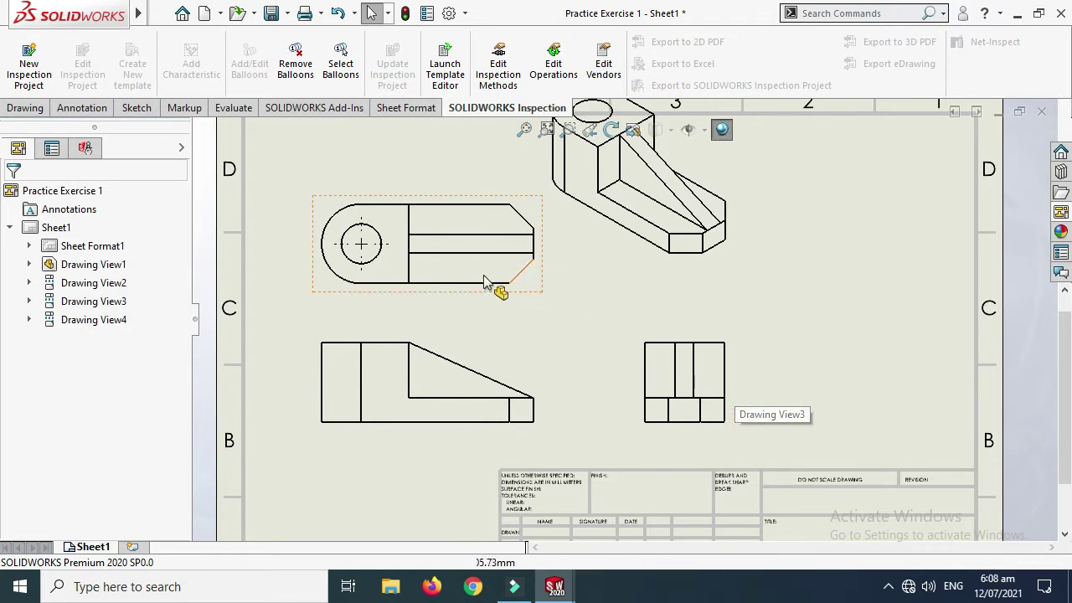
mouse_move(431, 203)
mouse_down()
mouse_move(426, 177)
mouse_move(427, 192)
mouse_up()
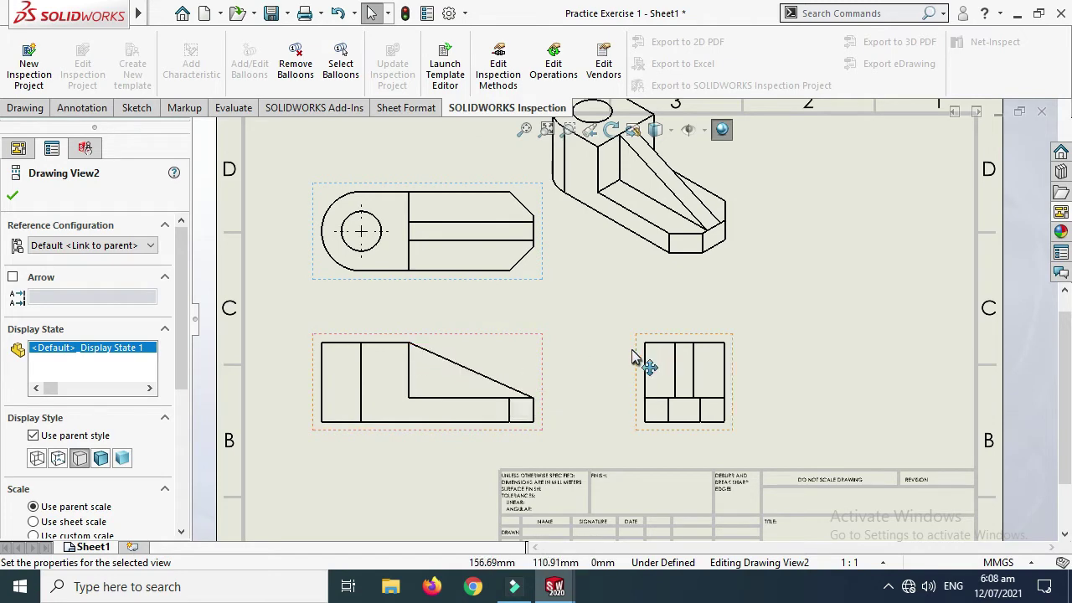
mouse_move(633, 358)
mouse_down()
mouse_move(610, 363)
mouse_move(723, 368)
mouse_move(653, 364)
mouse_up()
scroll(545, 450, up, 3)
scroll(683, 243, down, 1)
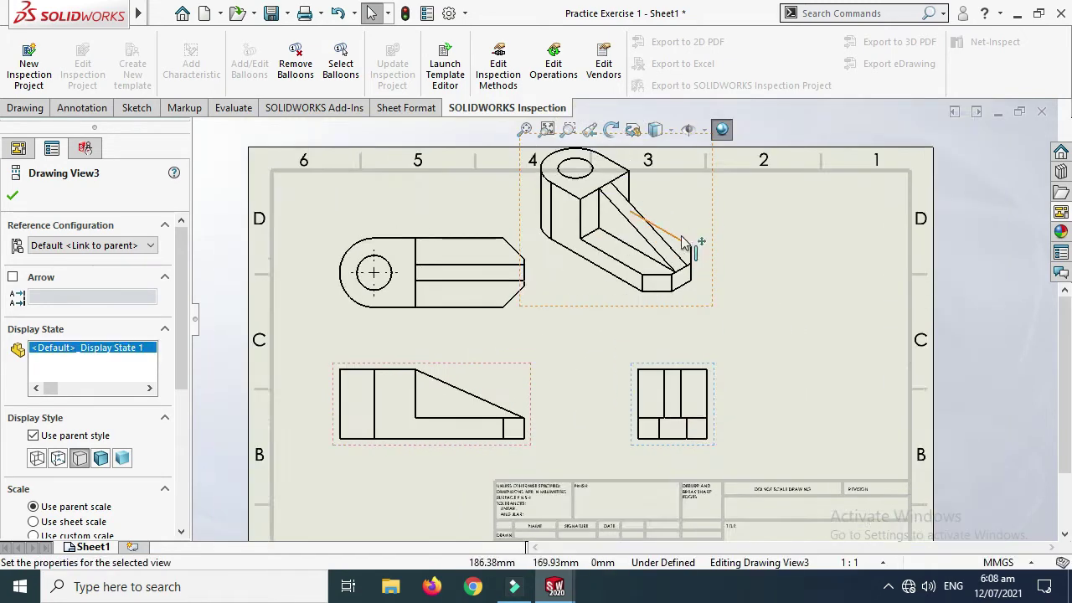
mouse_move(713, 288)
mouse_down()
mouse_move(766, 344)
mouse_move(757, 339)
mouse_up()
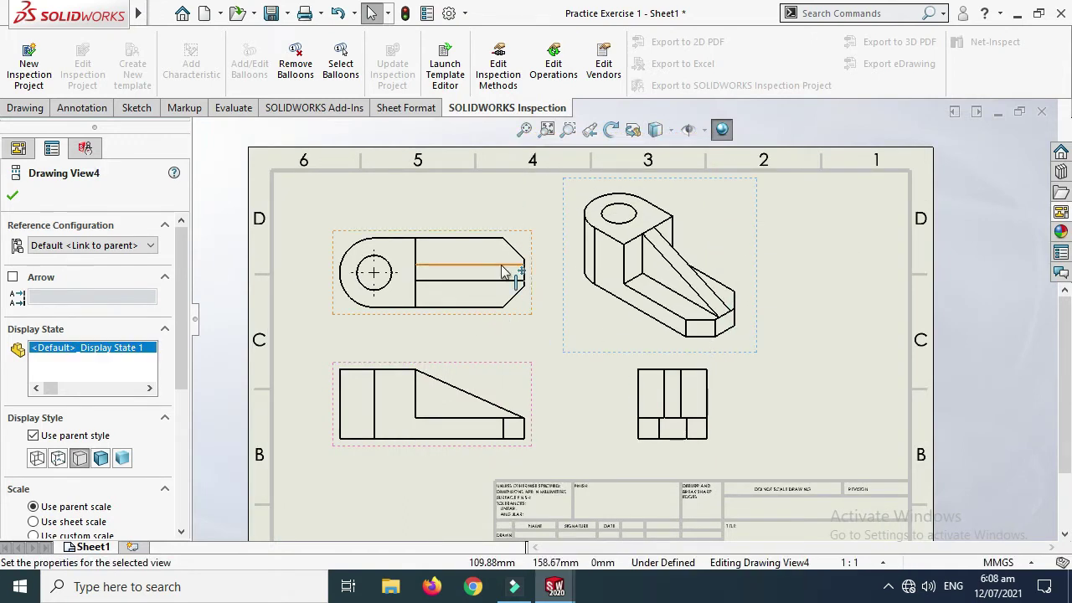
Step: Adjust the upper view's height above the base view and shift the isometric and side views farther from it to widen the spacing
drag(496, 230, 495, 210)
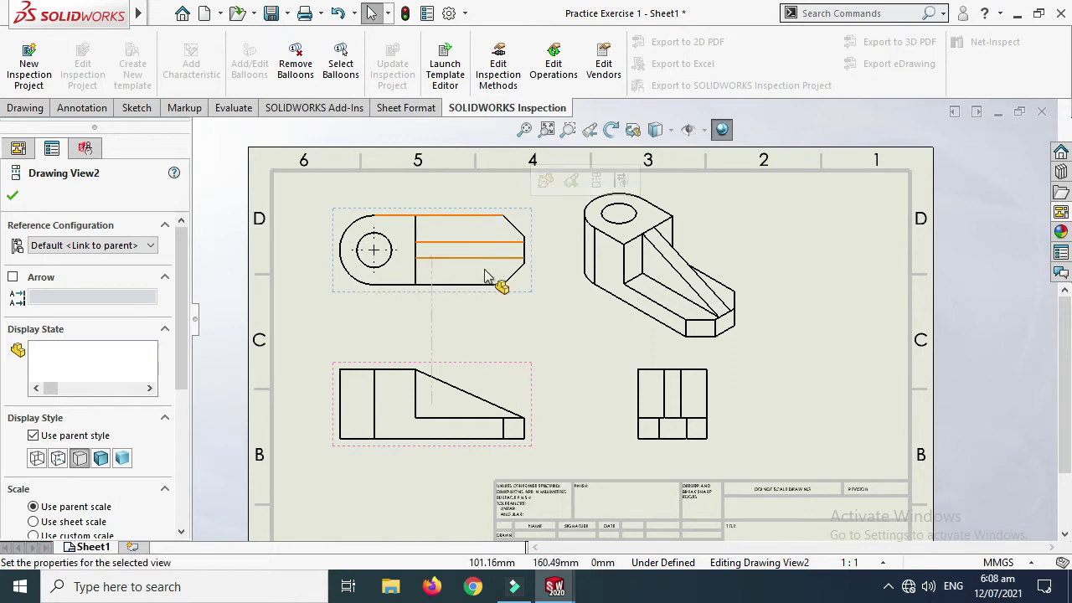
click(469, 294)
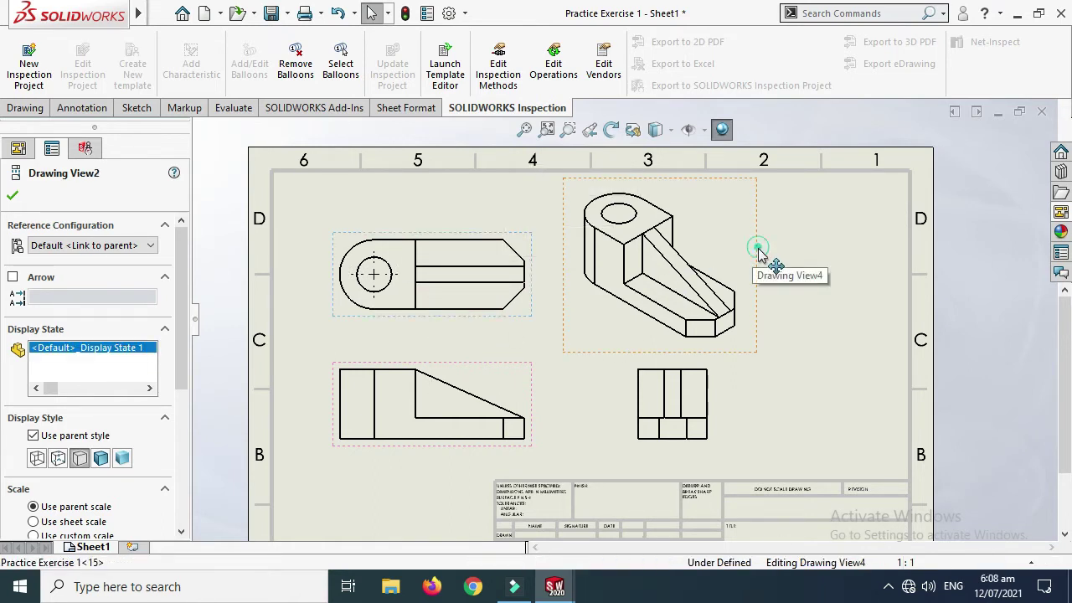
drag(761, 249, 879, 267)
scroll(880, 268, down, 2)
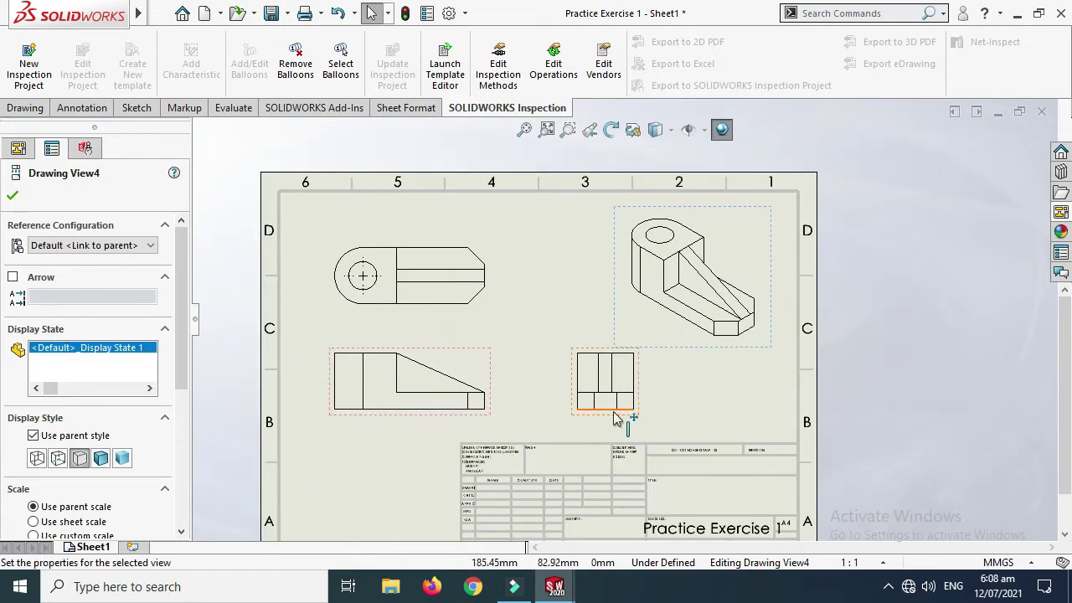
mouse_move(691, 429)
mouse_down()
mouse_move(711, 438)
mouse_move(658, 436)
mouse_up()
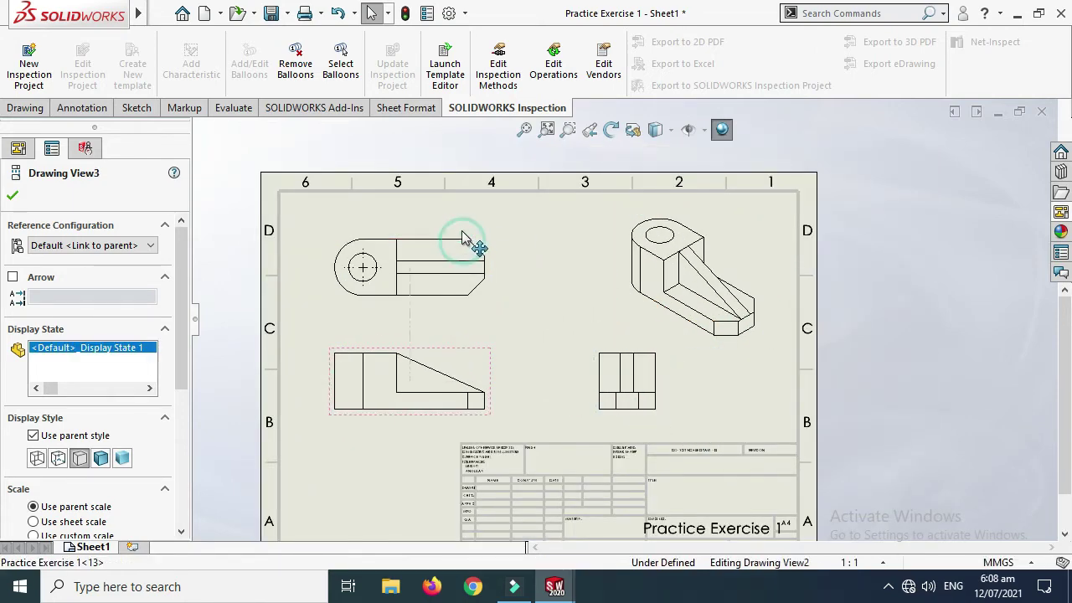
drag(462, 234, 461, 226)
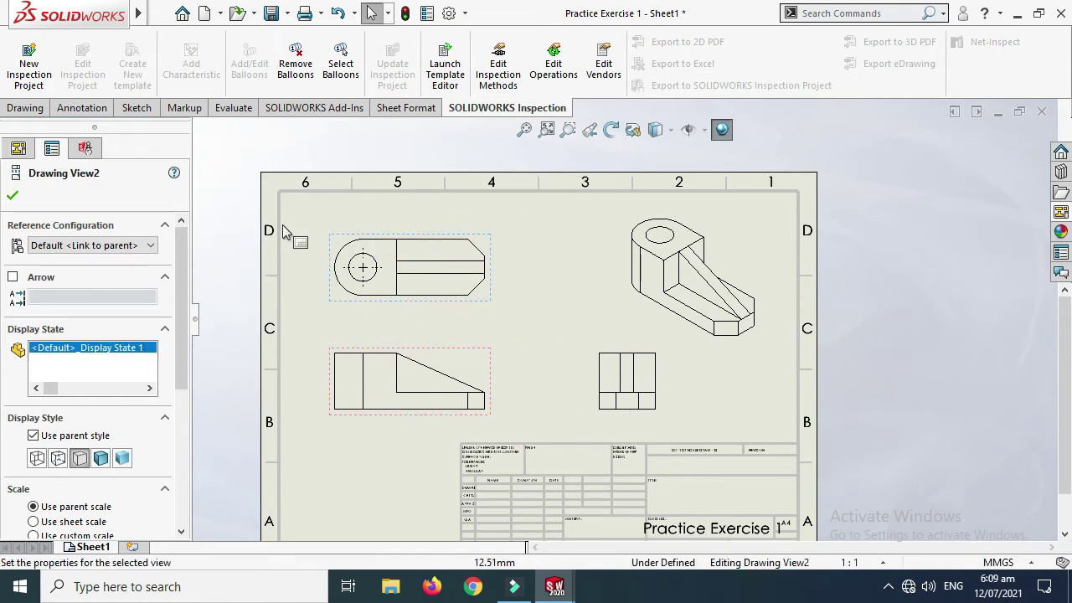
Step: Try a custom scale of 1:2 on the upper view
drag(181, 333, 181, 410)
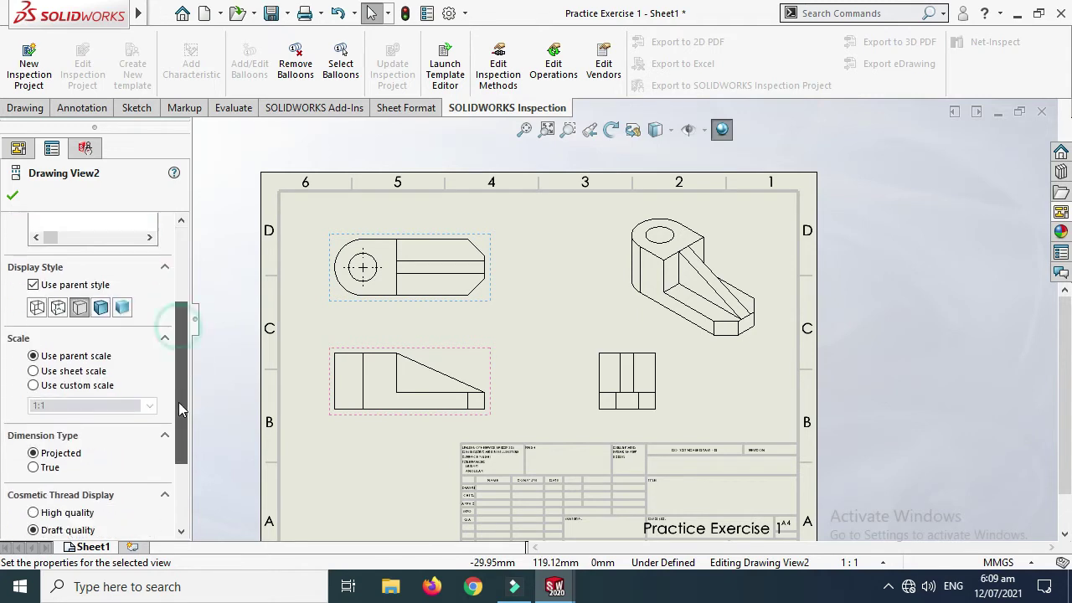
click(88, 382)
click(90, 402)
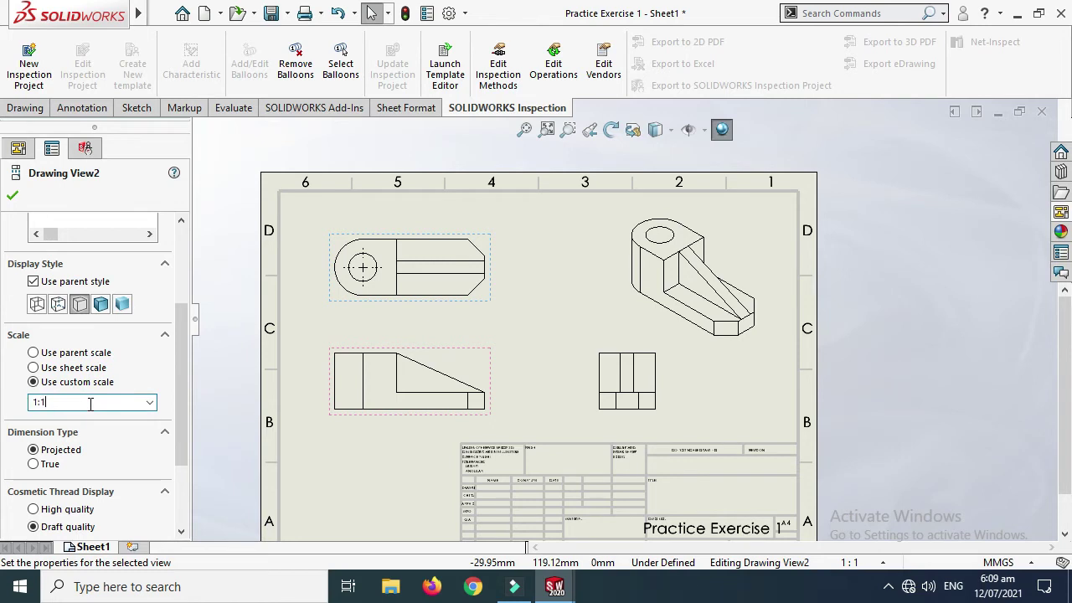
text(1:2)
key(Return)
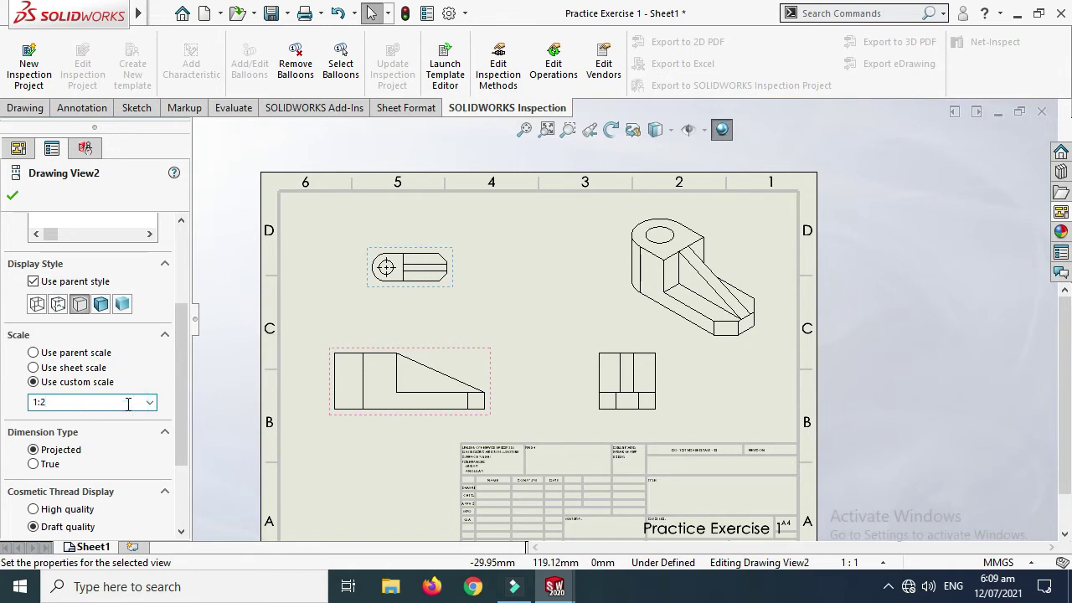
click(13, 198)
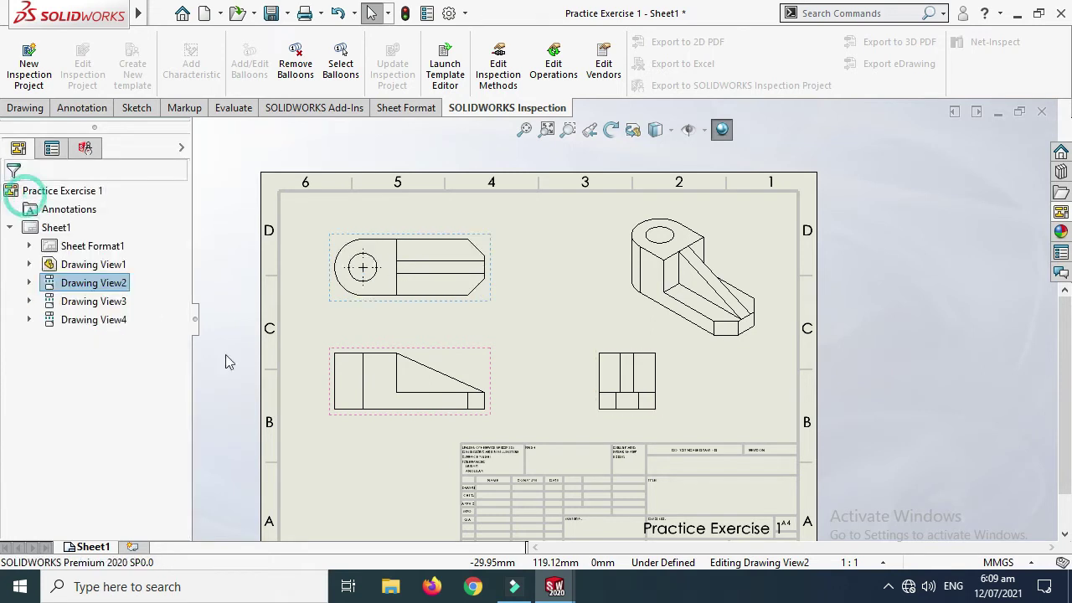
Step: Try a sheet scale of 1:2 and return the sheet scale to 1:1
click(857, 570)
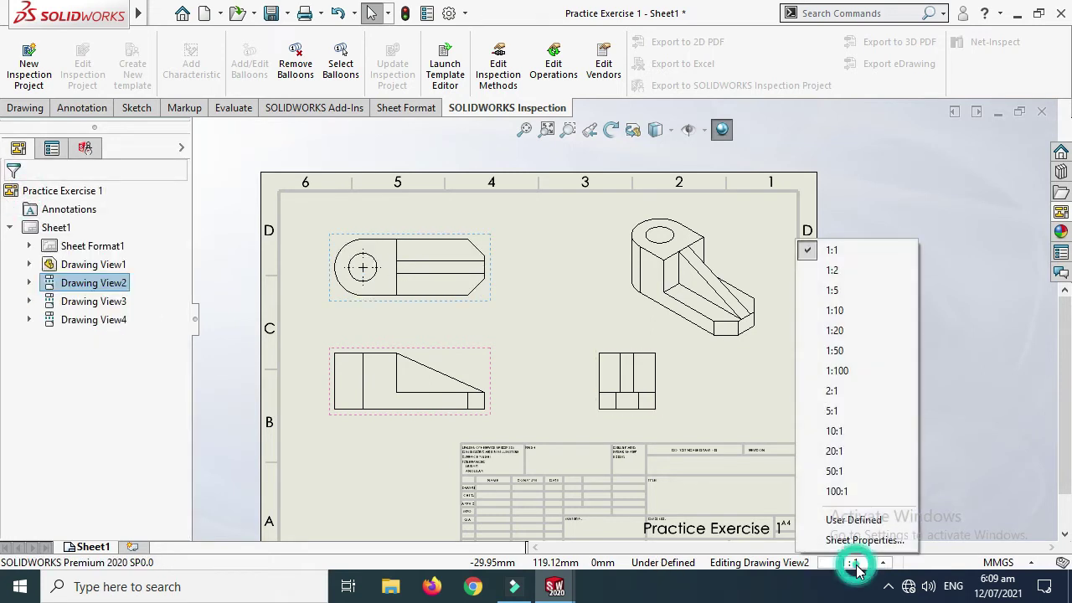
click(837, 271)
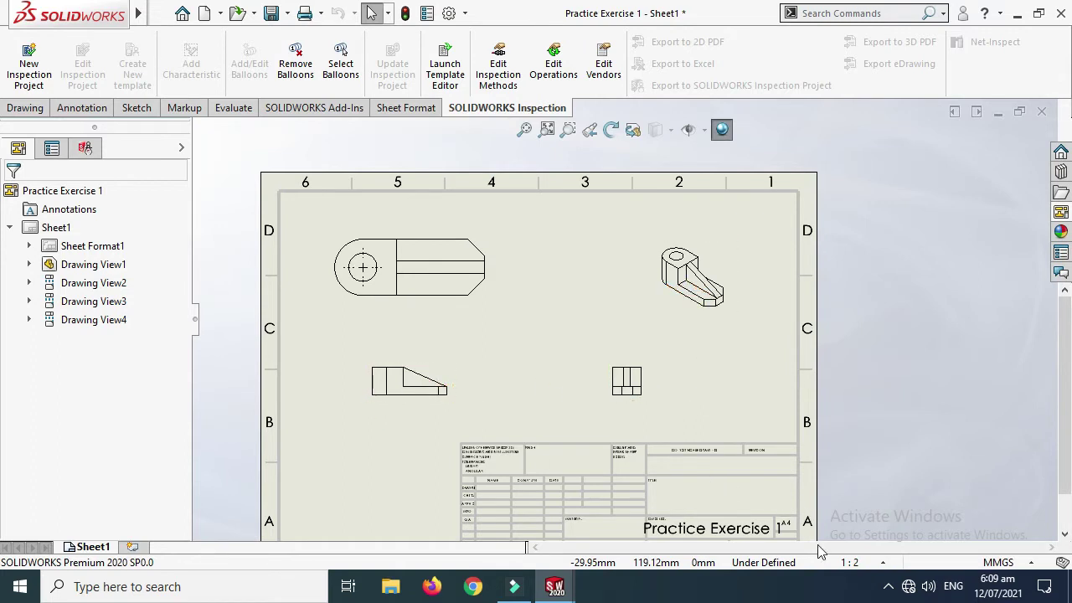
click(847, 566)
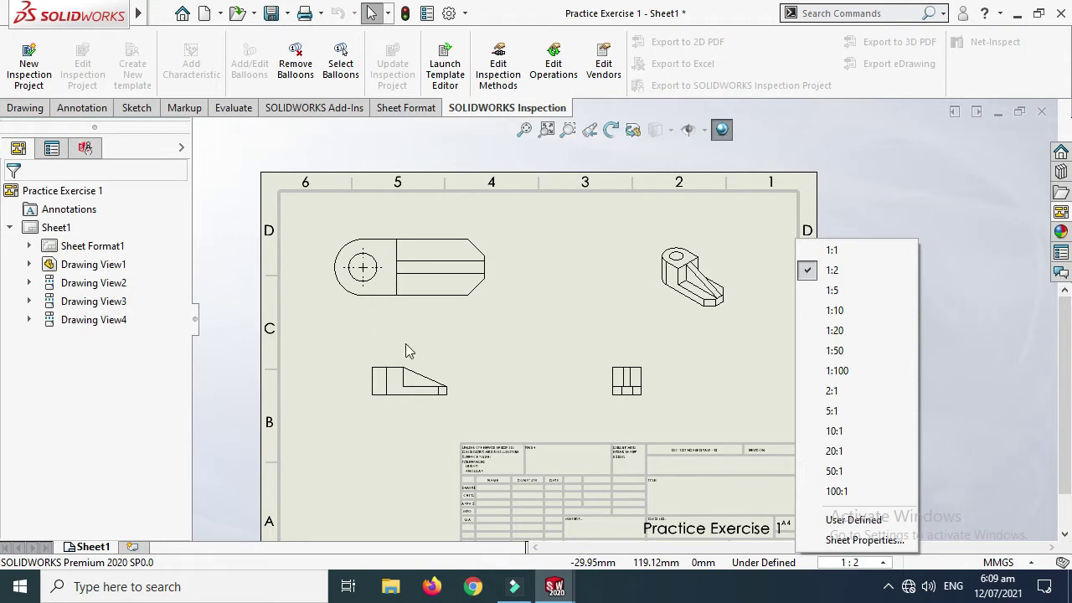
click(831, 250)
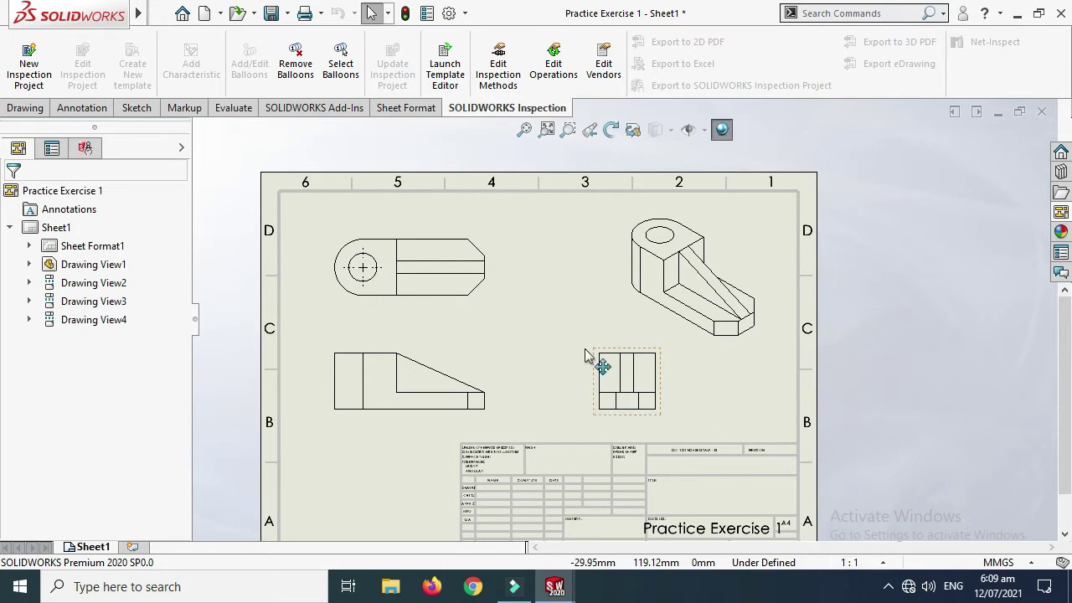
Step: Move the side view farther from the base view so it sits directly beneath the isometric view
scroll(514, 269, up, 1)
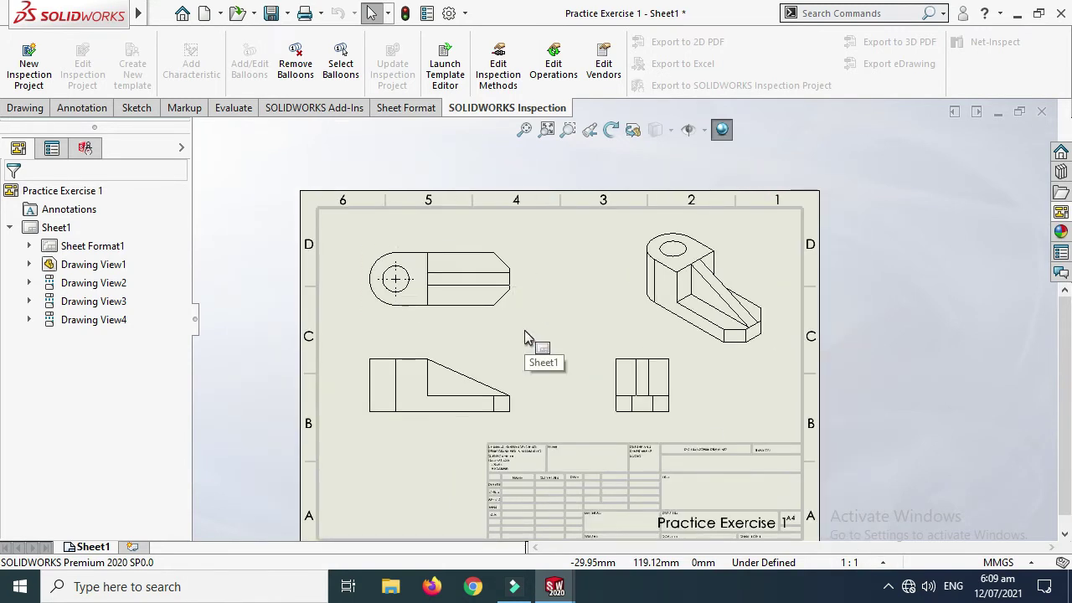
scroll(526, 338, up, 1)
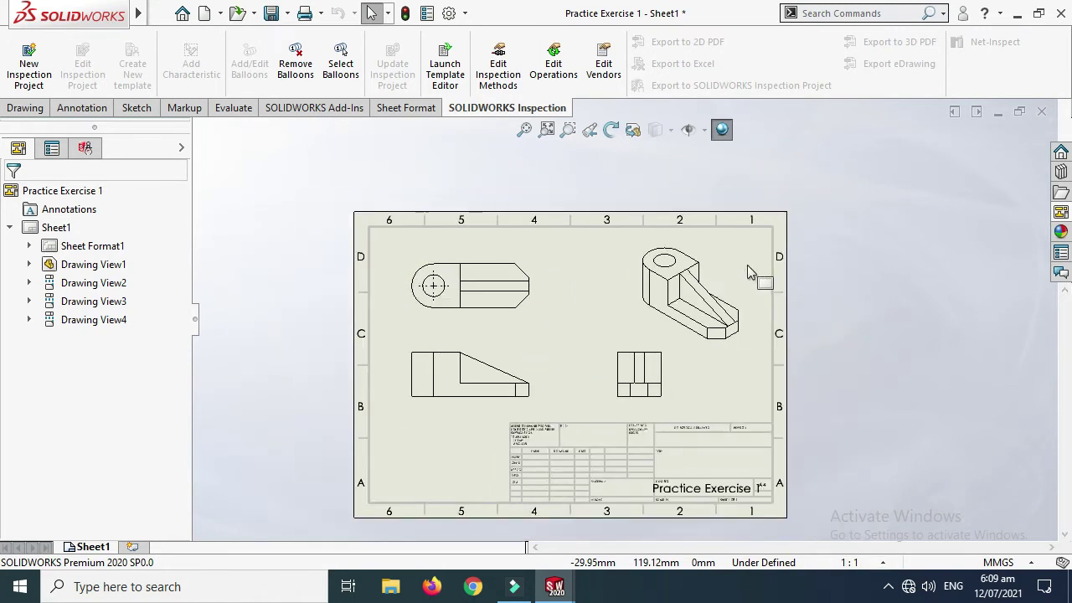
scroll(486, 356, down, 1)
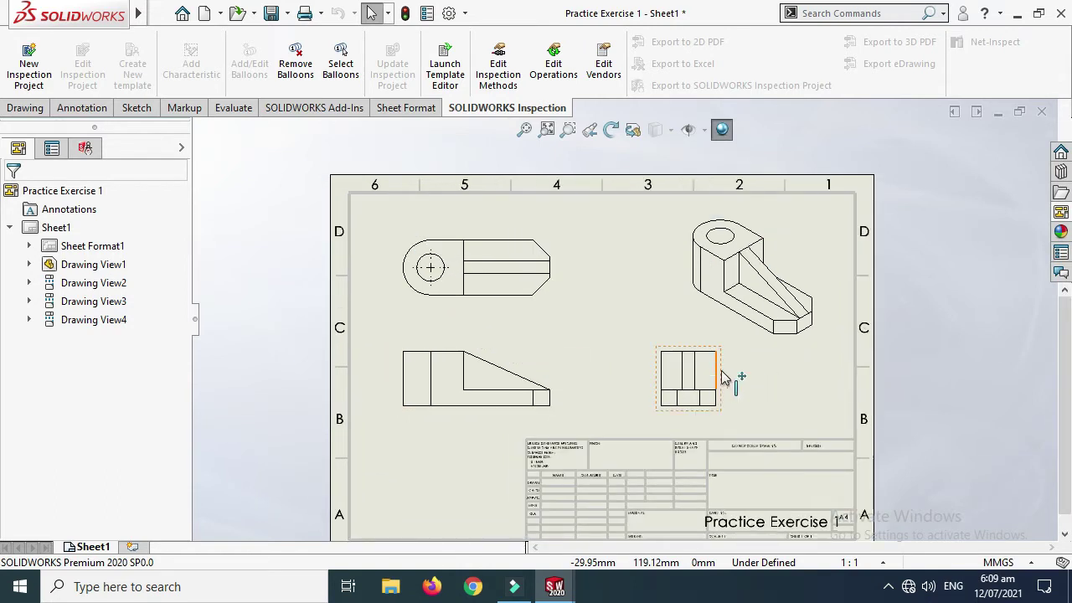
drag(721, 370, 770, 371)
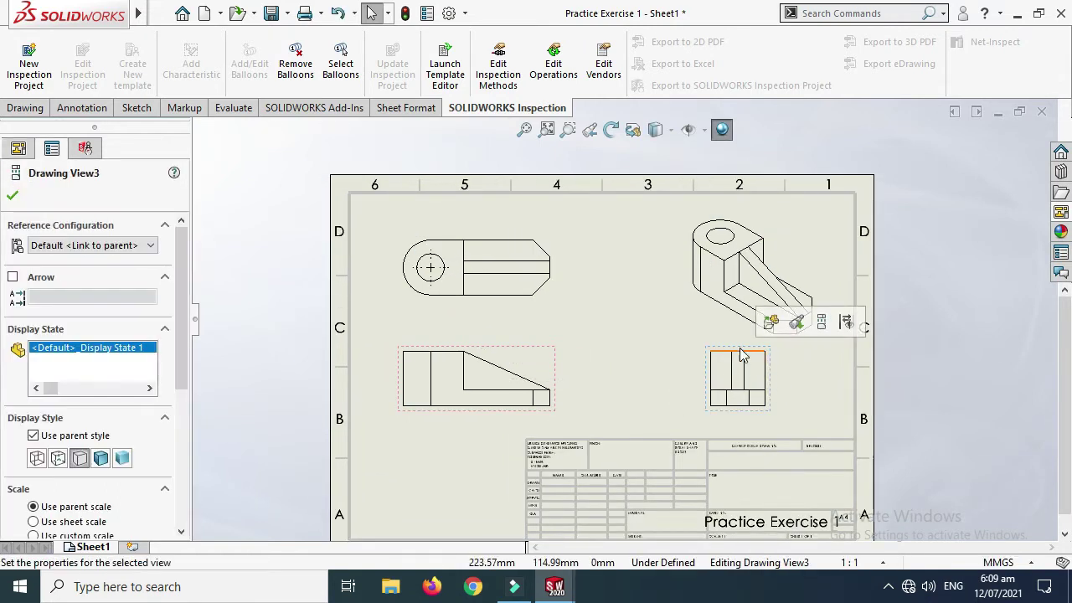
Step: Set the isometric view's display style to Shaded With Edges and its cosmetic thread display to High quality
click(780, 227)
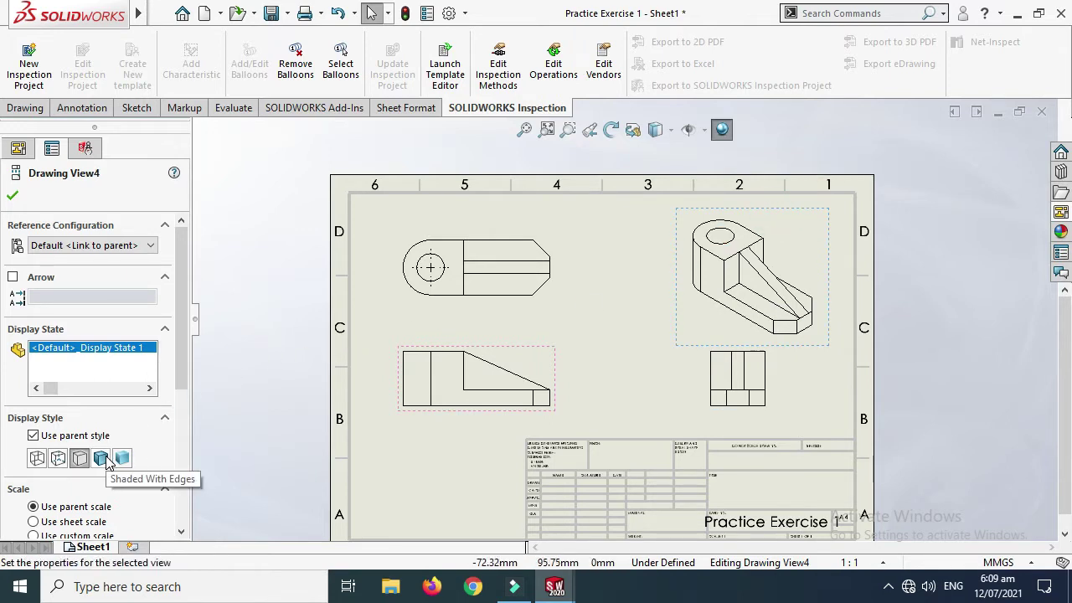
click(101, 458)
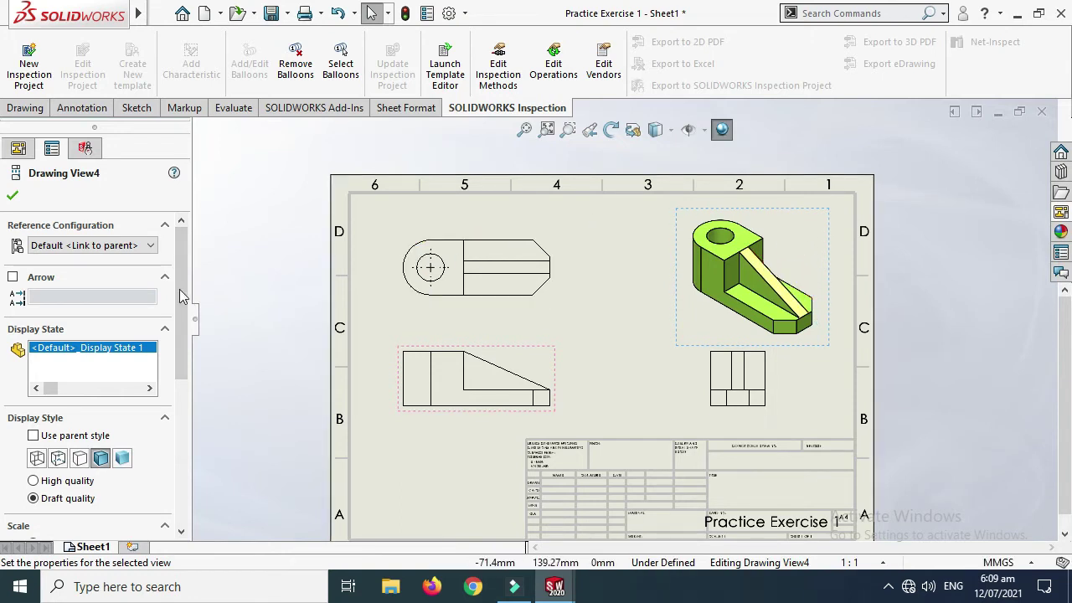
drag(178, 302, 173, 468)
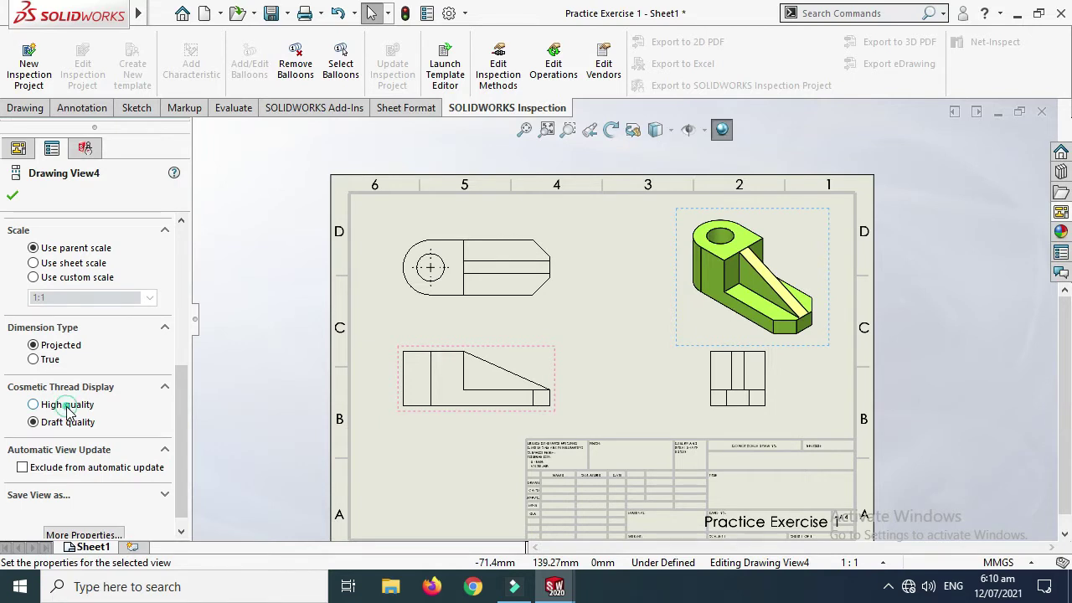
click(35, 405)
click(13, 196)
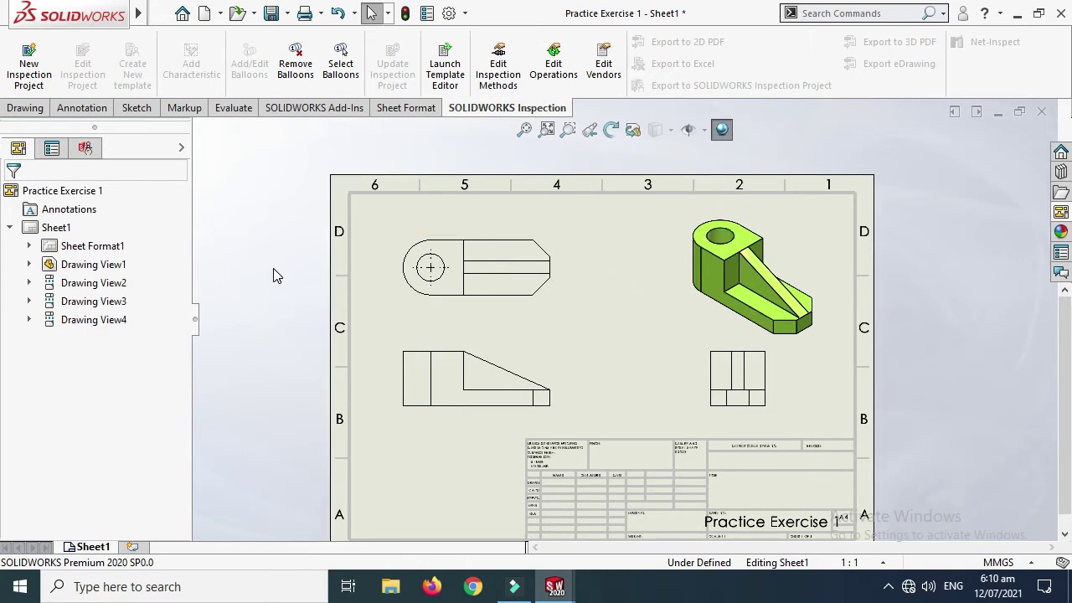
Step: Try importing the entire model's dimensions into all views with Model Items, and undo the import
click(75, 108)
scroll(599, 326, down, 1)
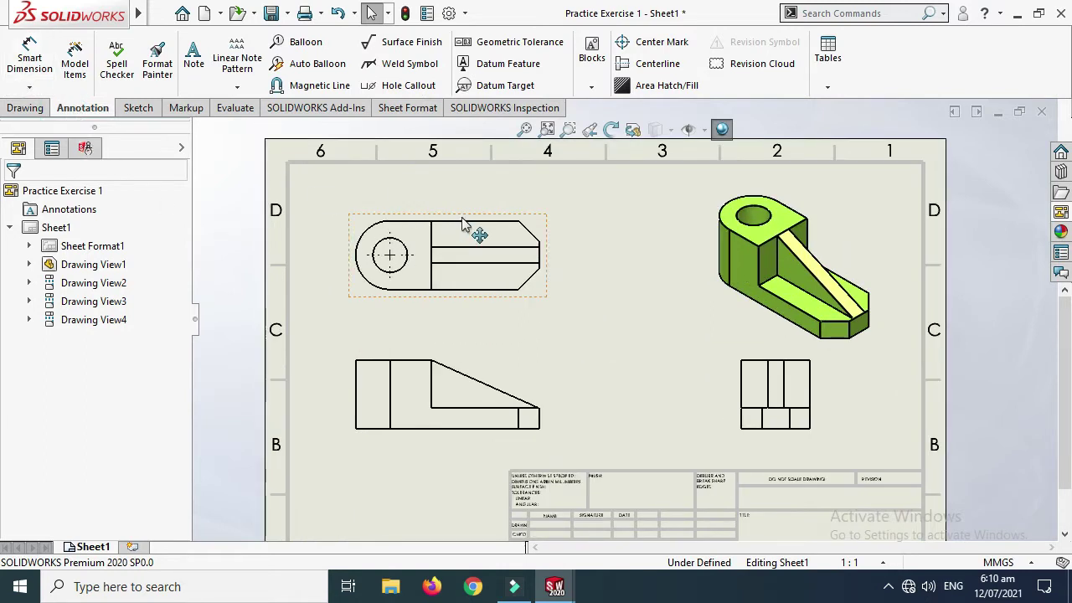
click(75, 79)
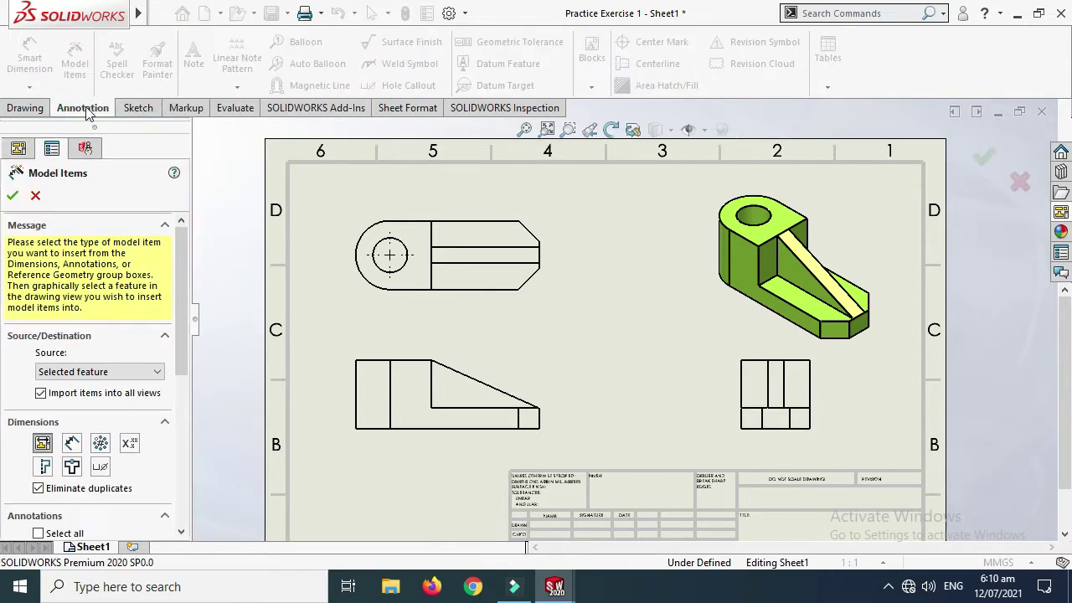
click(131, 376)
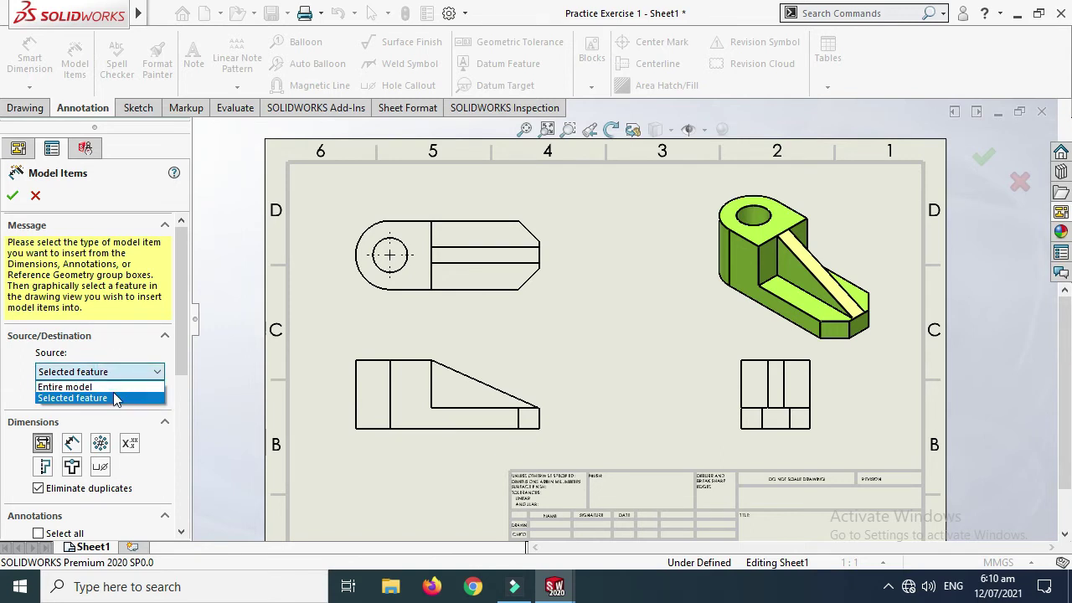
click(105, 382)
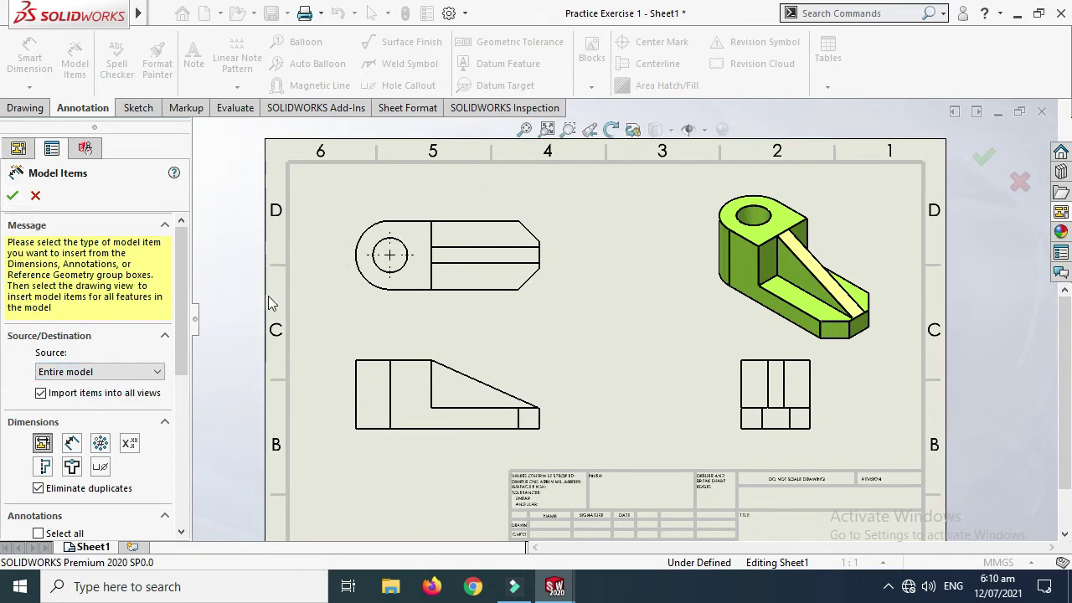
click(13, 195)
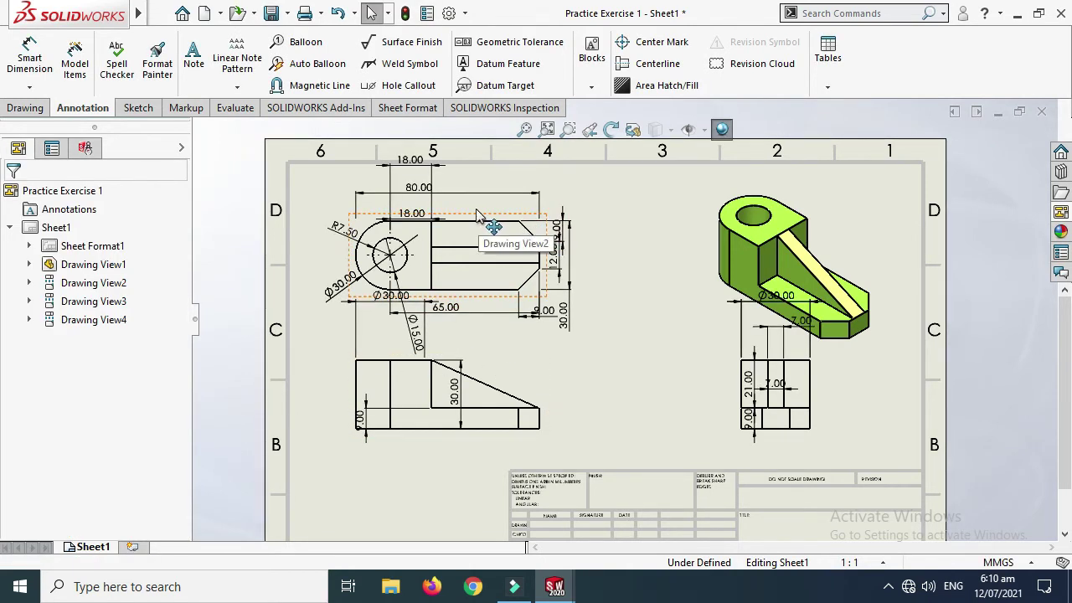
scroll(477, 216, up, 2)
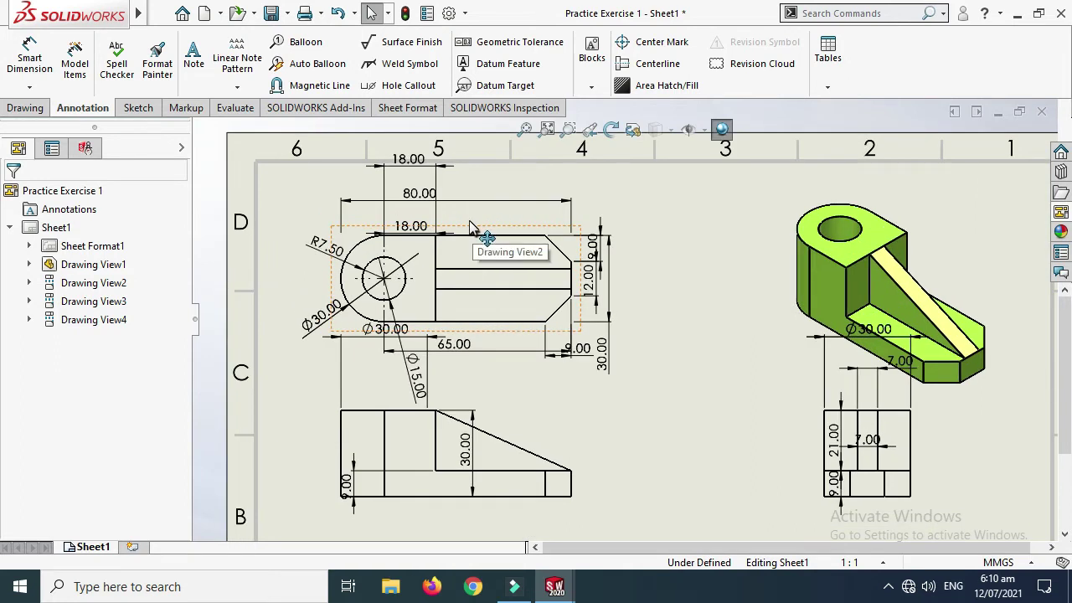
key(ctrl+z)
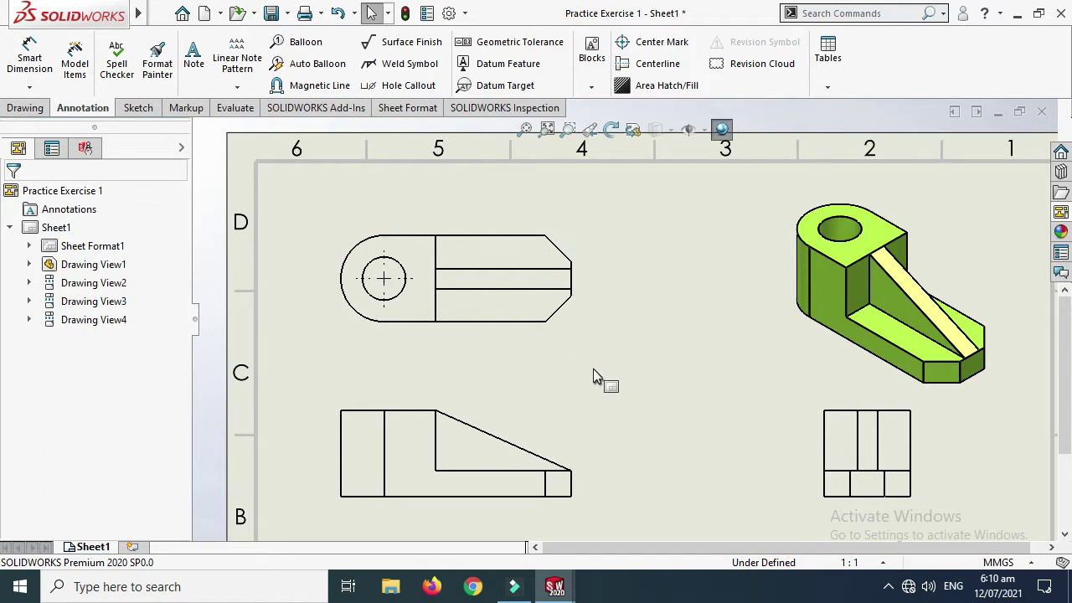
Step: Set the upper view's own display style to Hidden Lines Visible instead of the parent style
scroll(593, 369, down, 2)
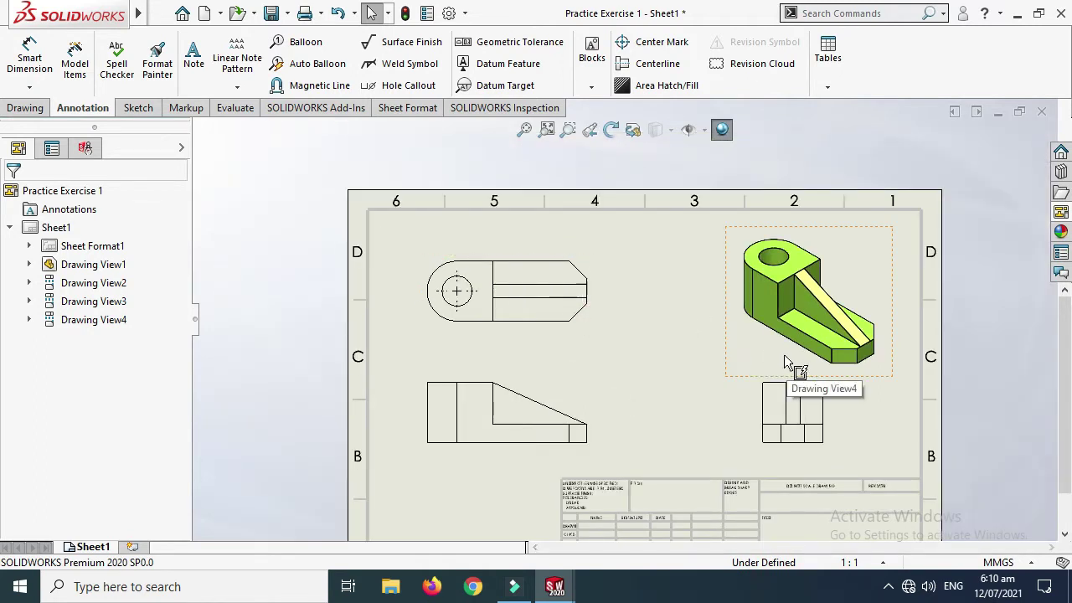
scroll(784, 355, up, 1)
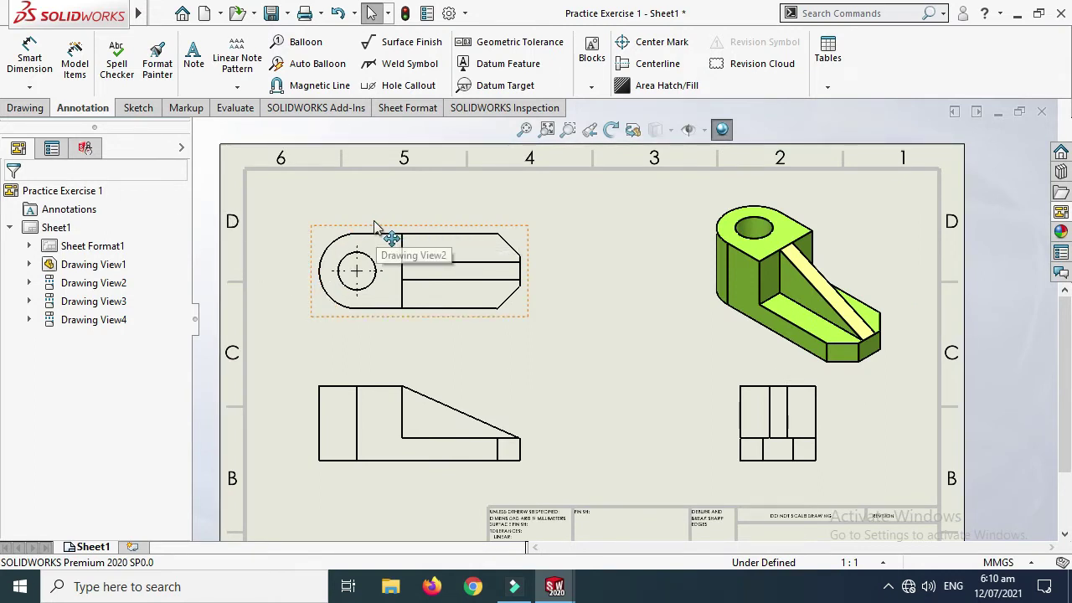
scroll(448, 402, down, 2)
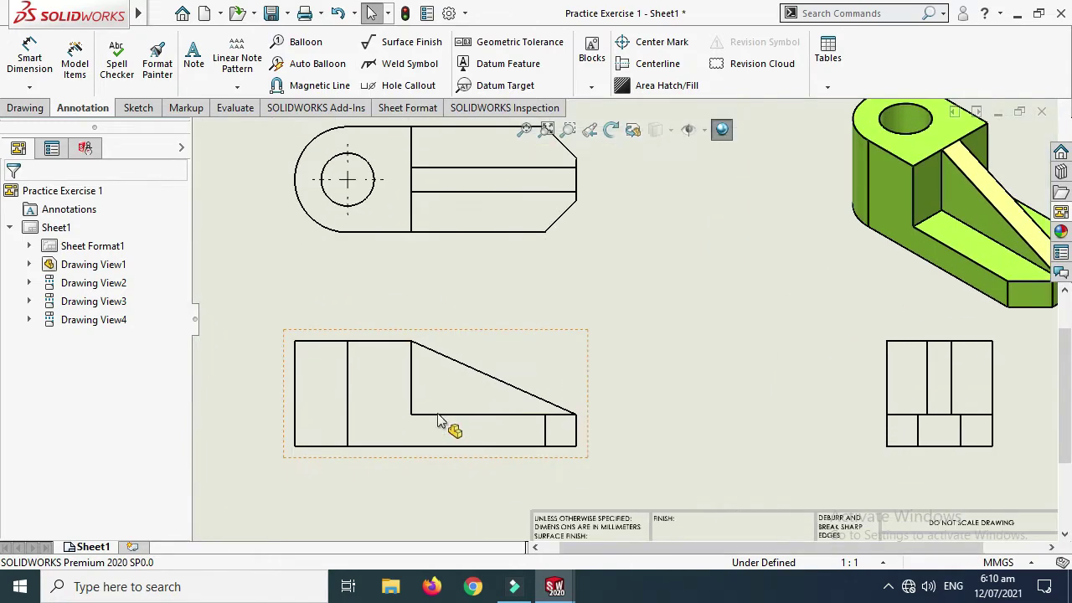
scroll(422, 361, up, 2)
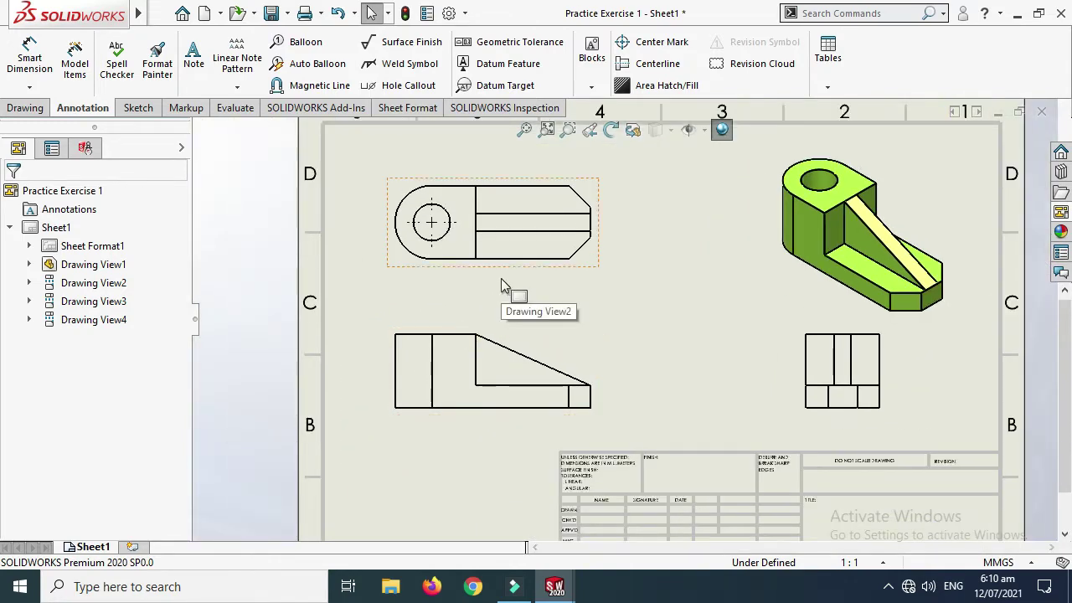
scroll(615, 189, down, 1)
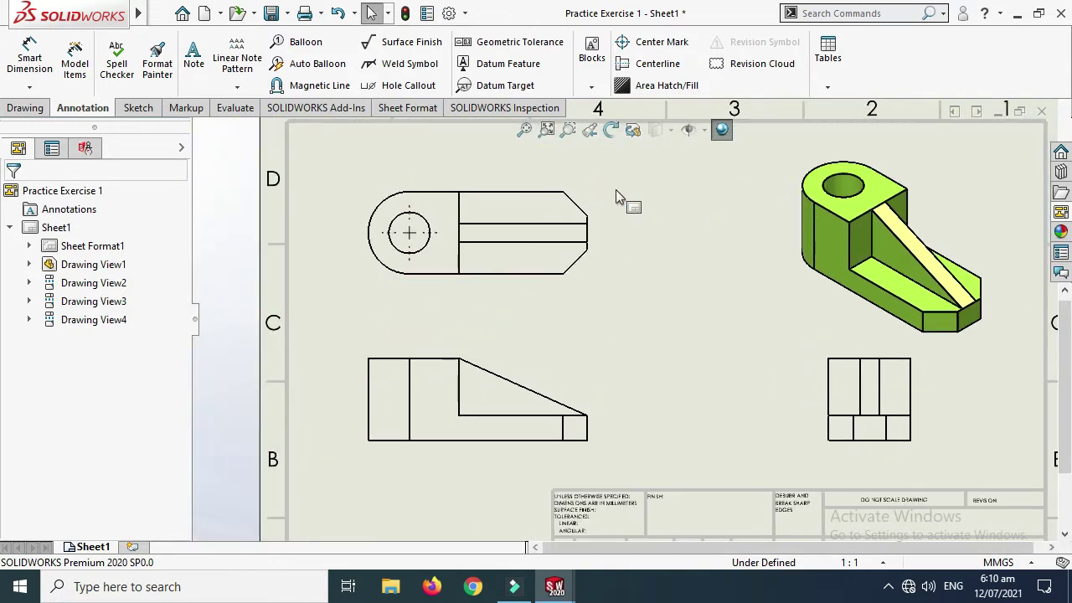
click(383, 198)
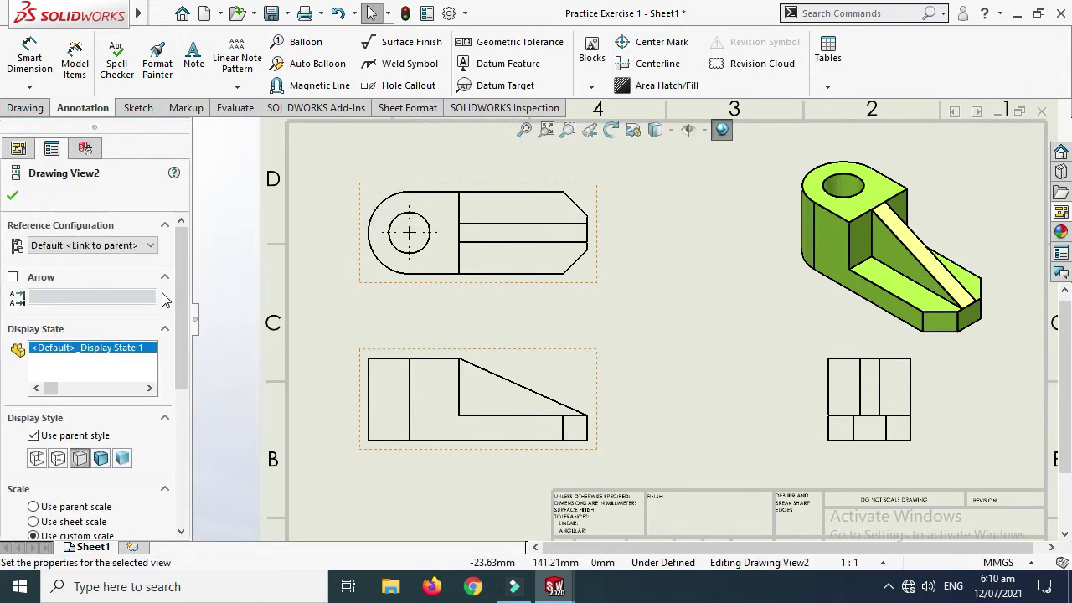
click(59, 459)
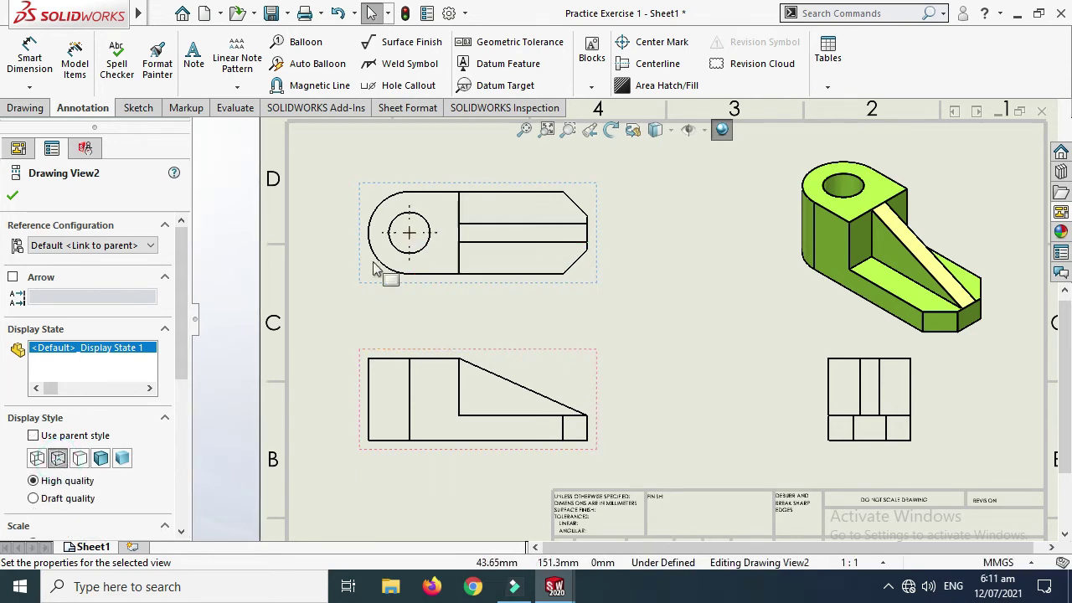
Step: Set the base view's display style to Hidden Lines Visible
click(13, 198)
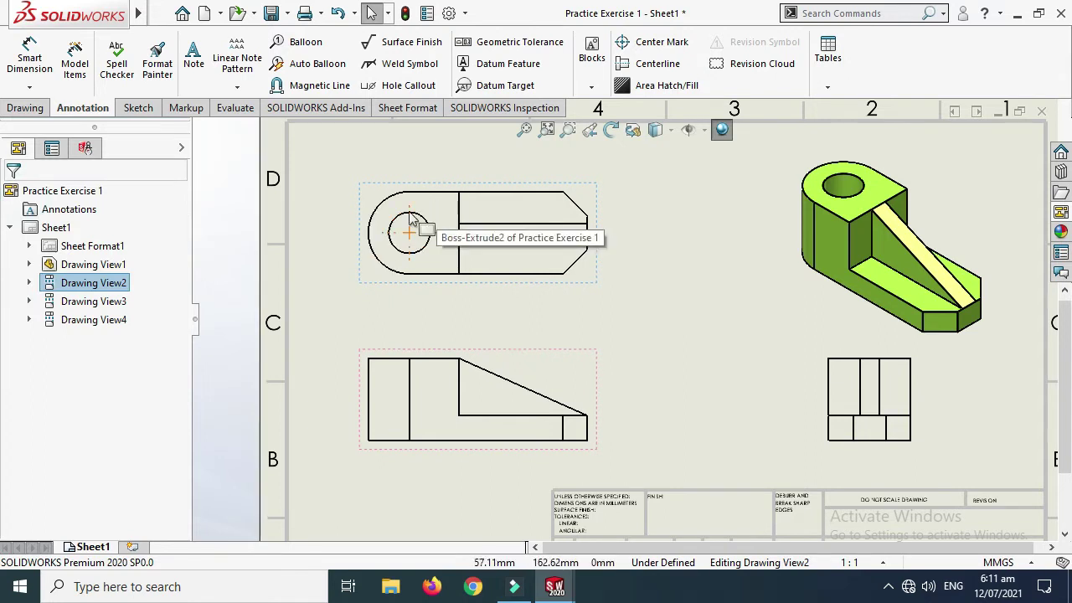
click(496, 356)
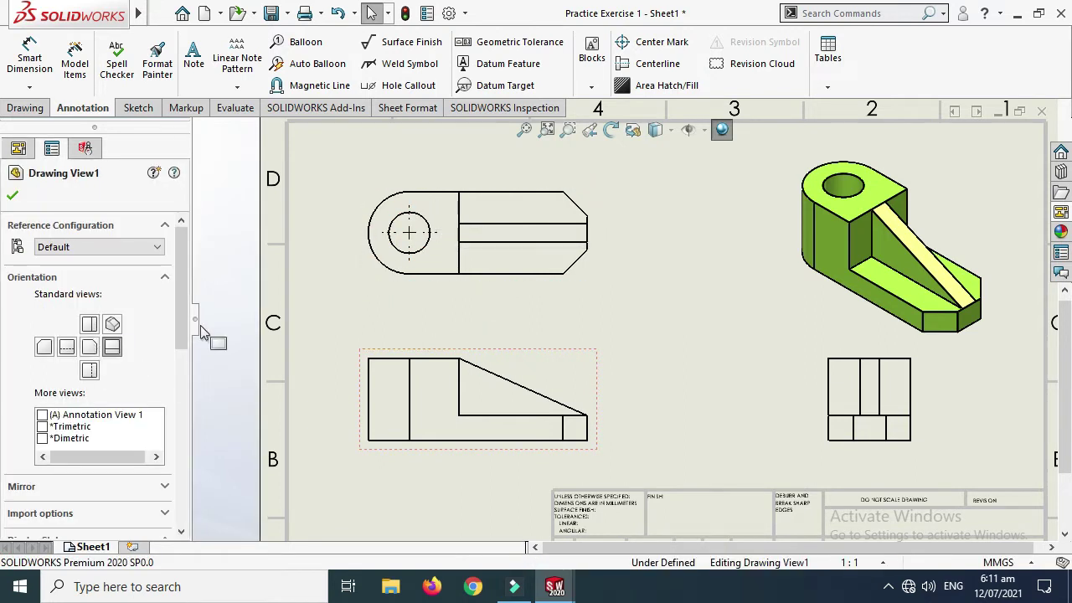
drag(183, 276, 172, 379)
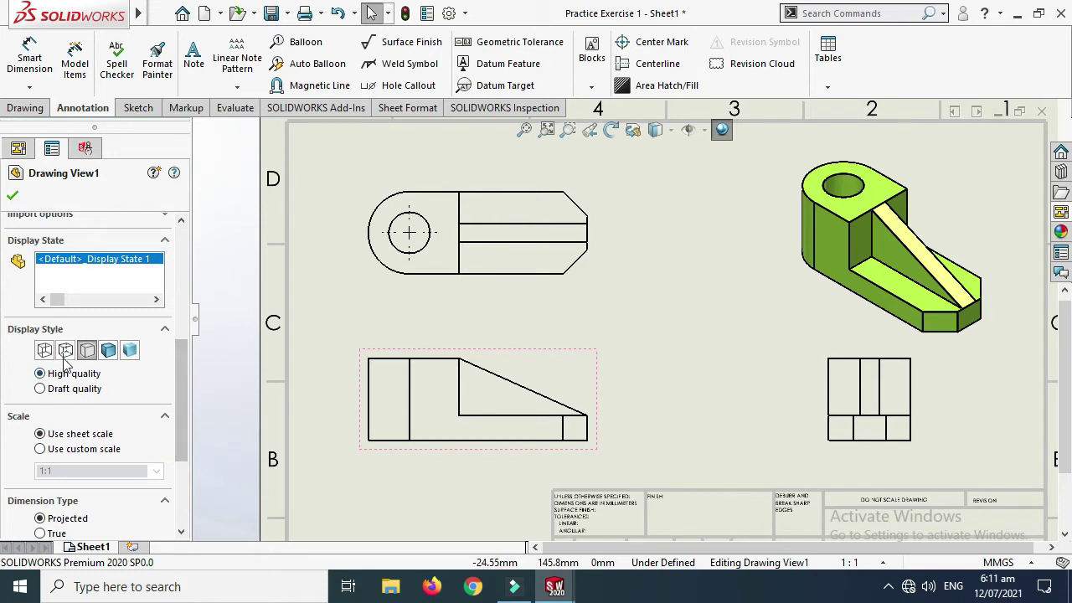
click(65, 352)
click(14, 195)
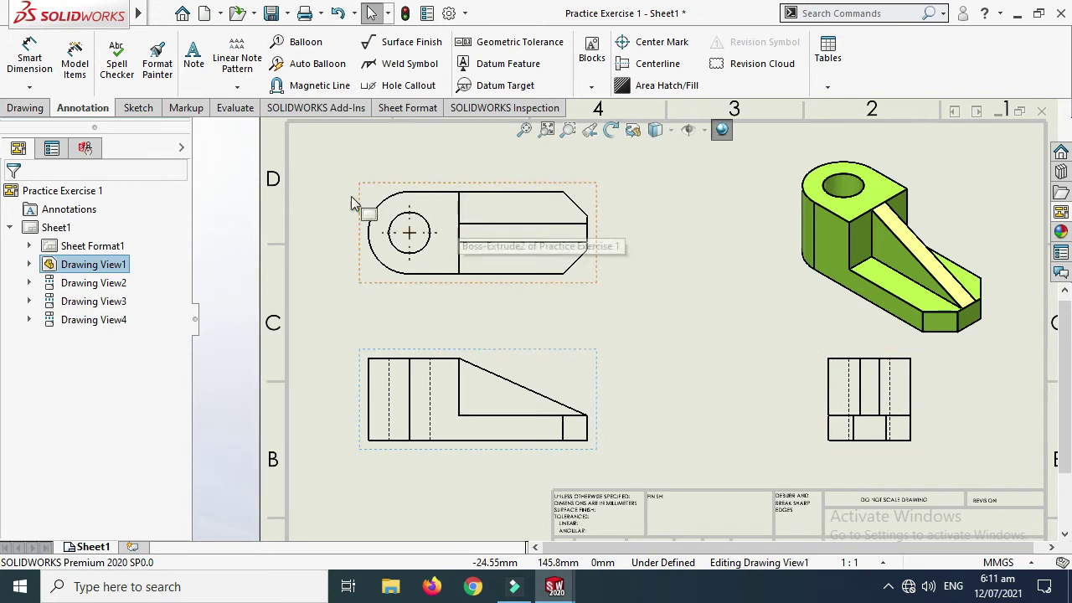
Step: Create a section view from a horizontal cutting line through the middle of the upper view and place it beneath the base view
click(25, 108)
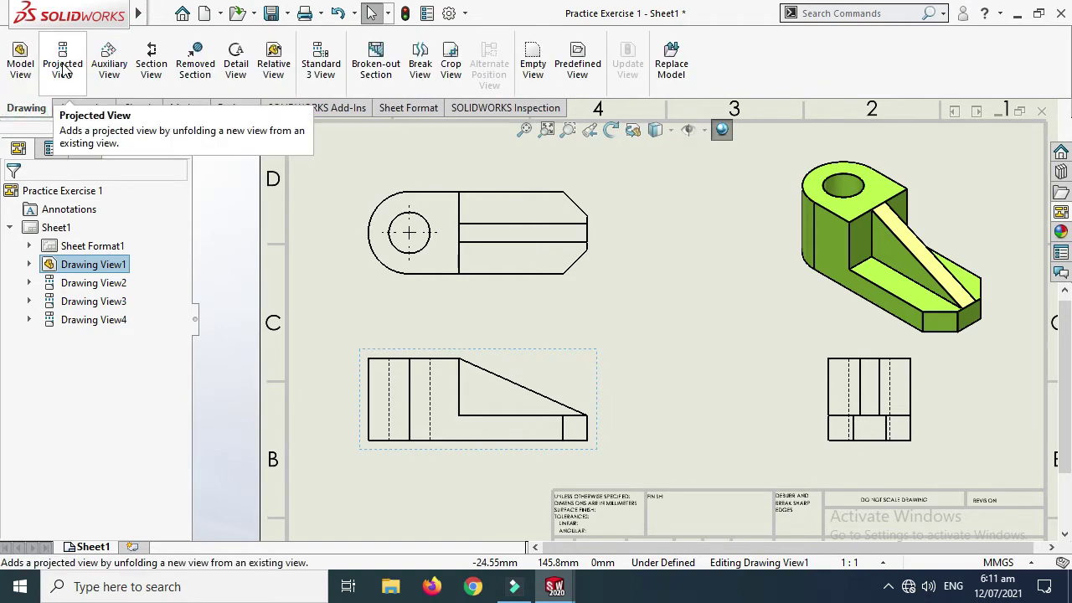
click(150, 60)
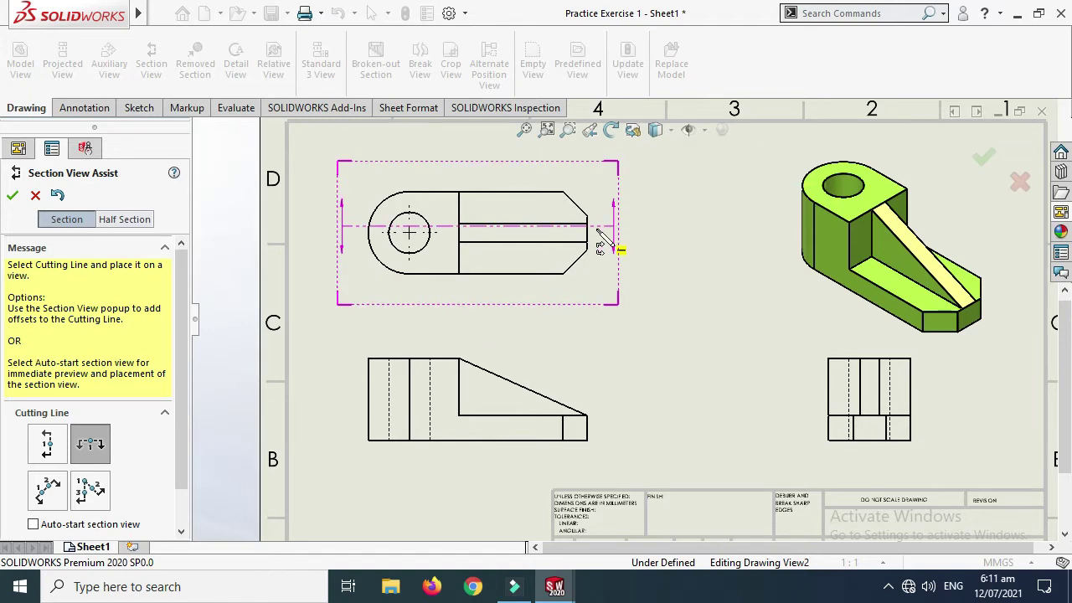
click(588, 232)
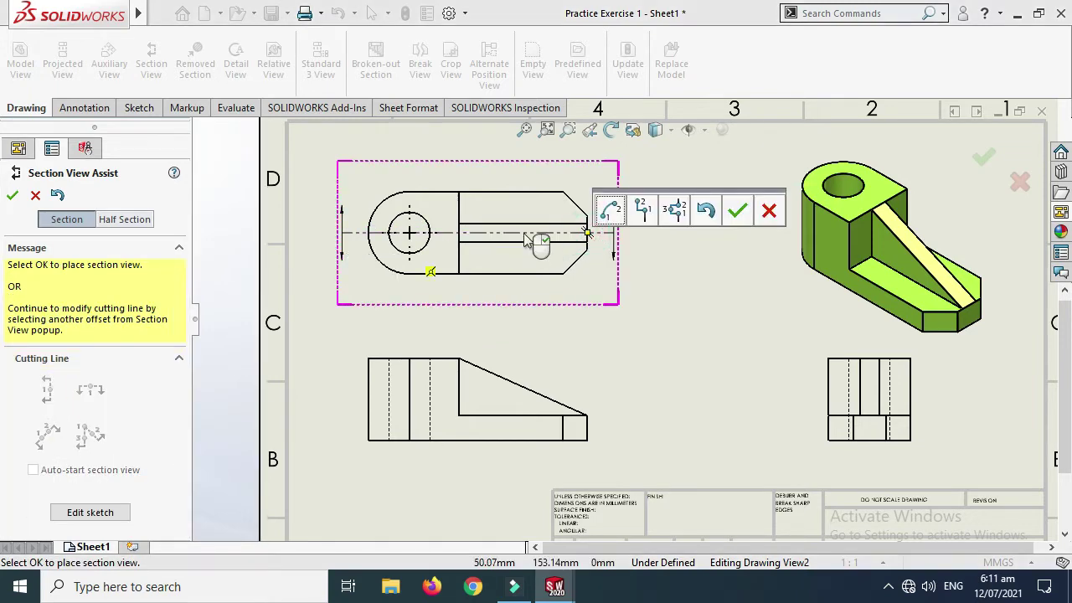
click(737, 212)
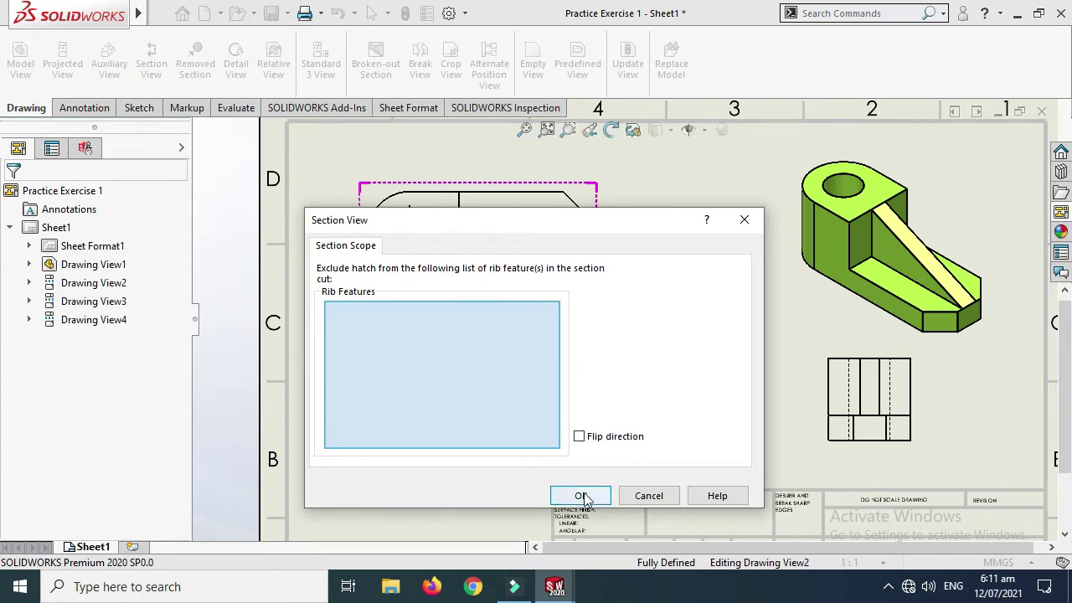
click(580, 494)
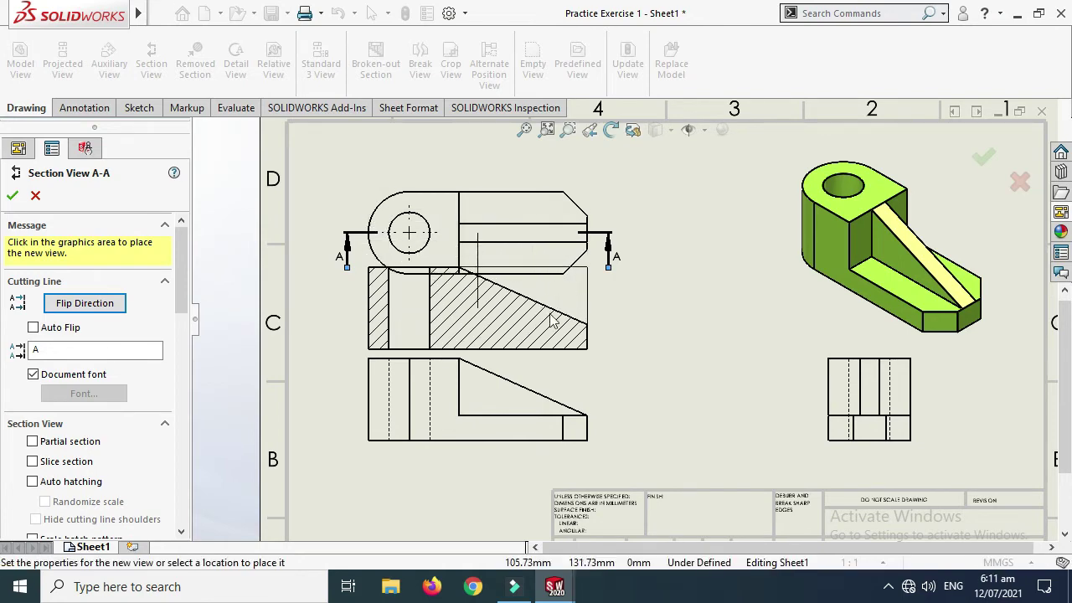
scroll(627, 322, up, 2)
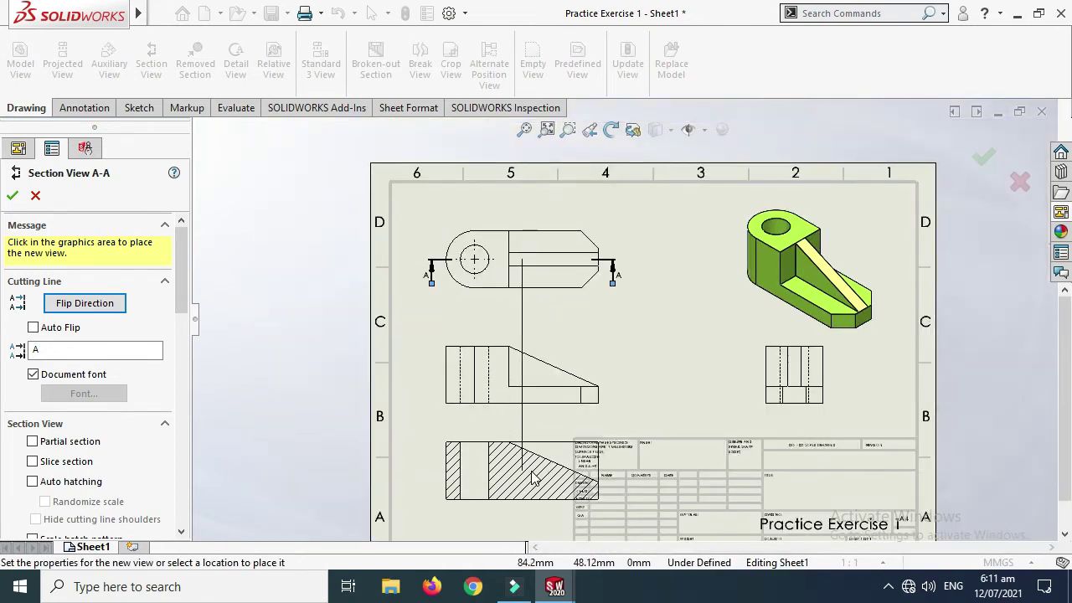
click(534, 477)
Step: Try the Partial section, Slice section and Auto hatching options on section view A-A, leaving each one off
scroll(497, 410, down, 3)
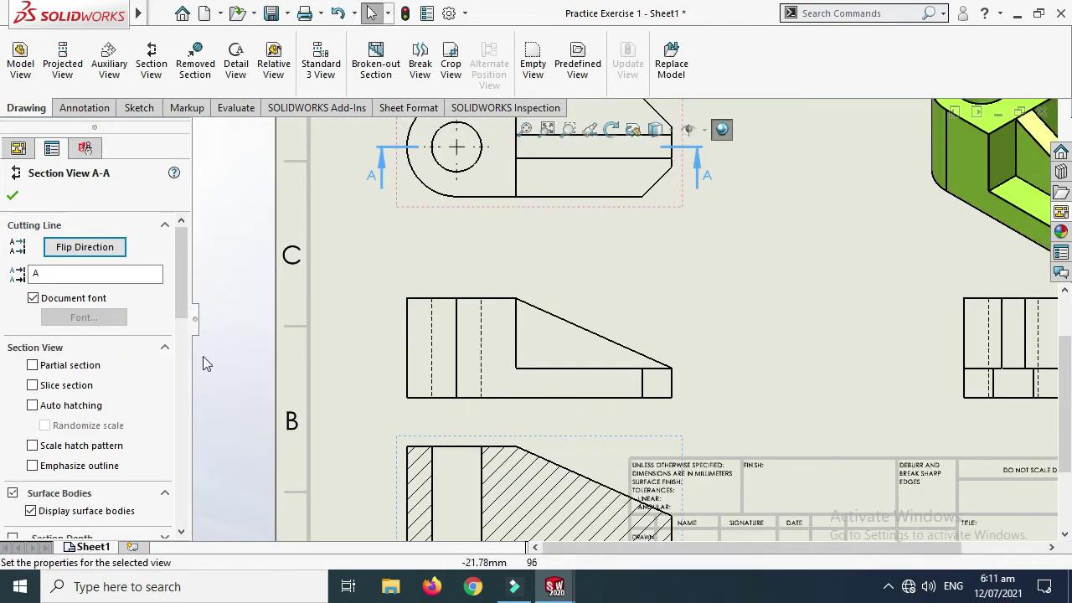
scroll(477, 330, up, 3)
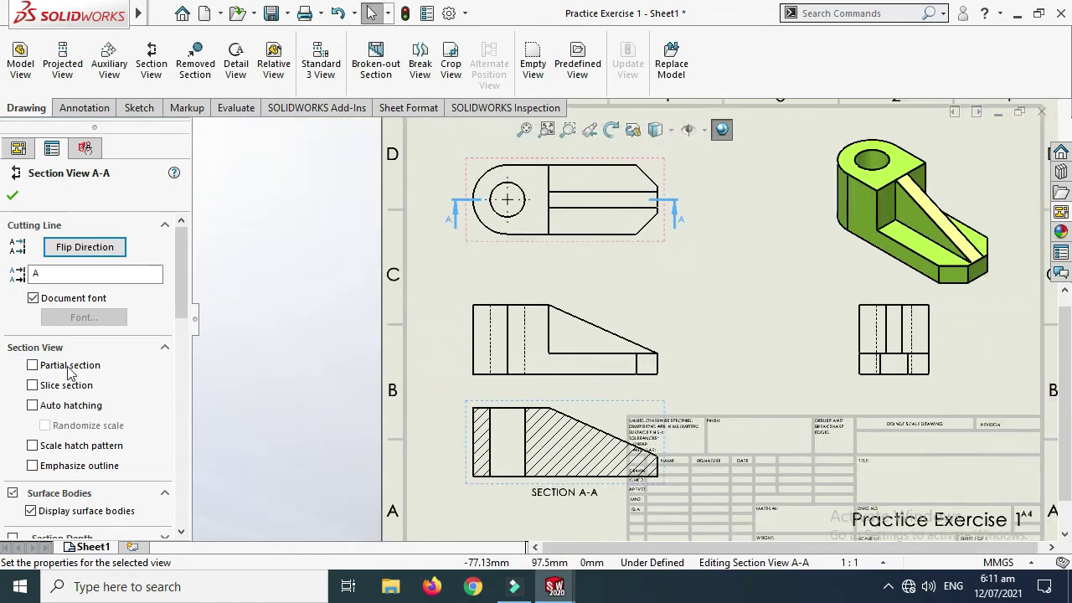
click(71, 366)
click(69, 368)
click(58, 384)
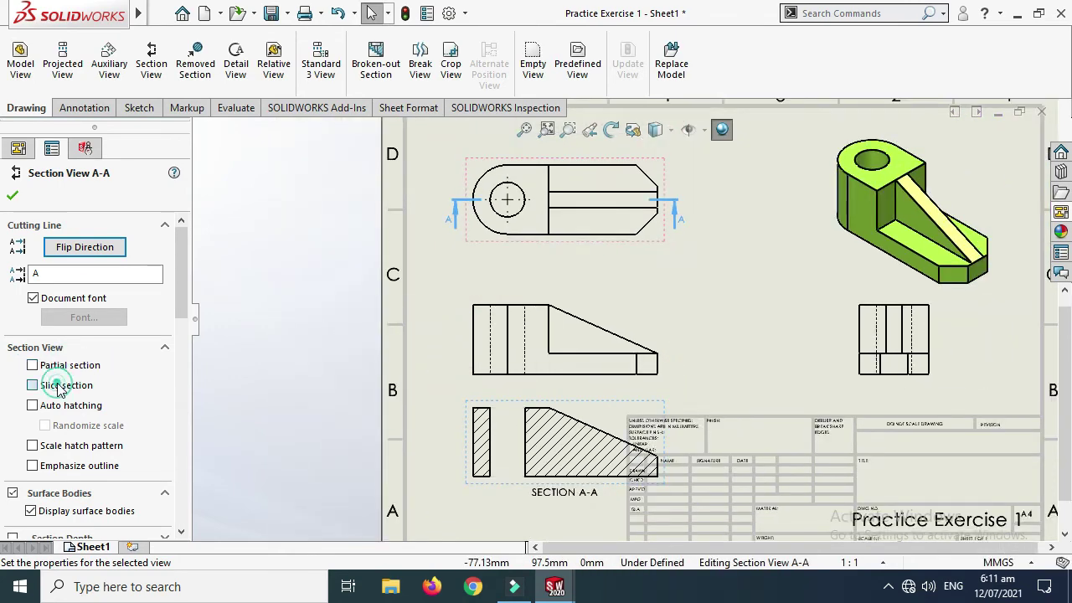
click(58, 387)
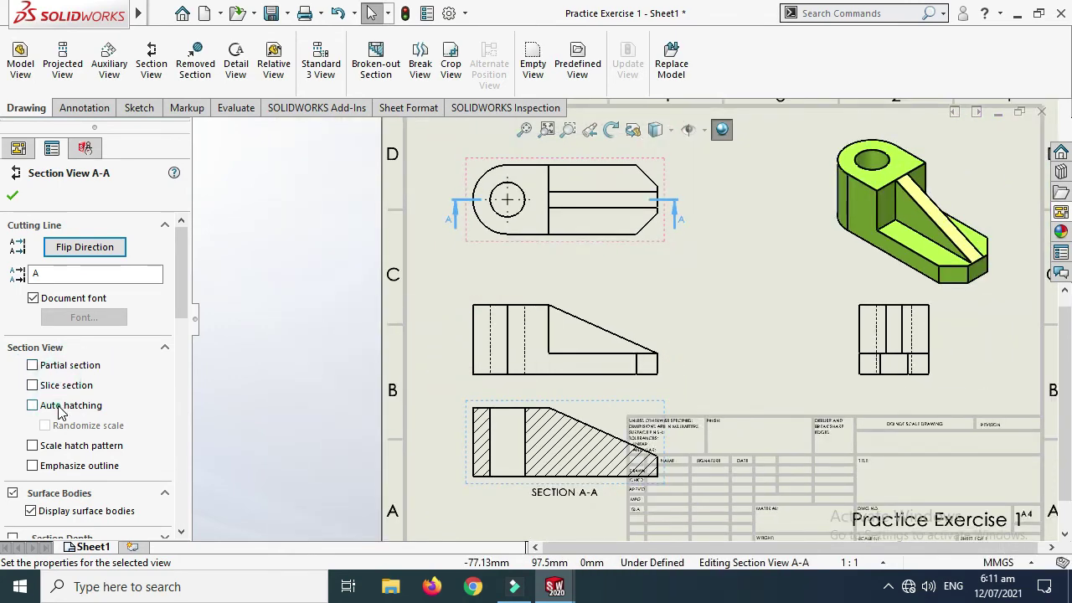
click(60, 409)
click(61, 409)
drag(178, 246, 172, 294)
click(13, 196)
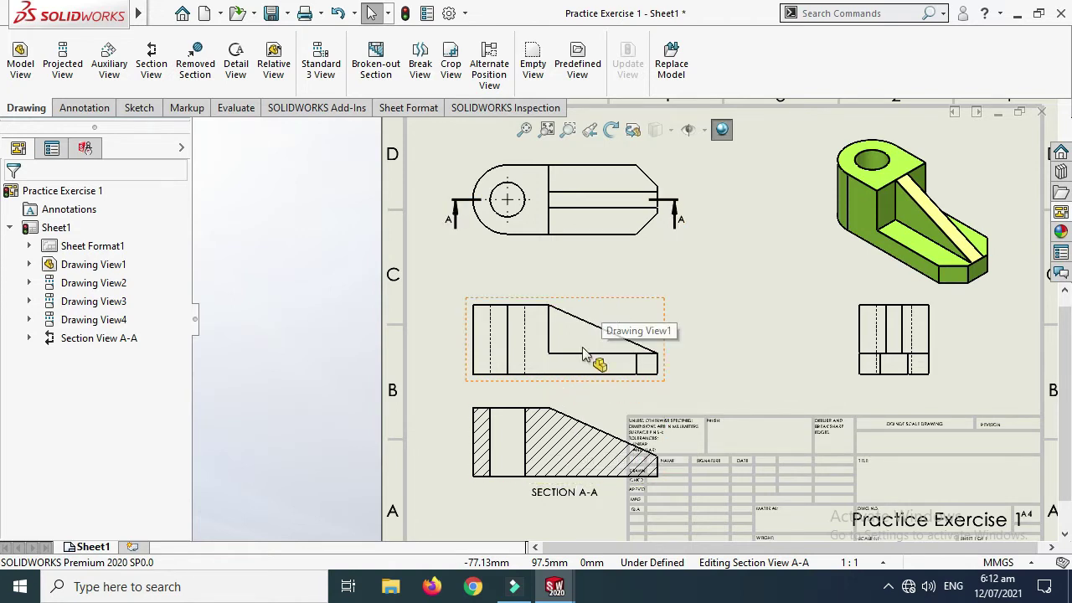
Step: Delete section view A-A together with its cutting line and section sketch
click(588, 402)
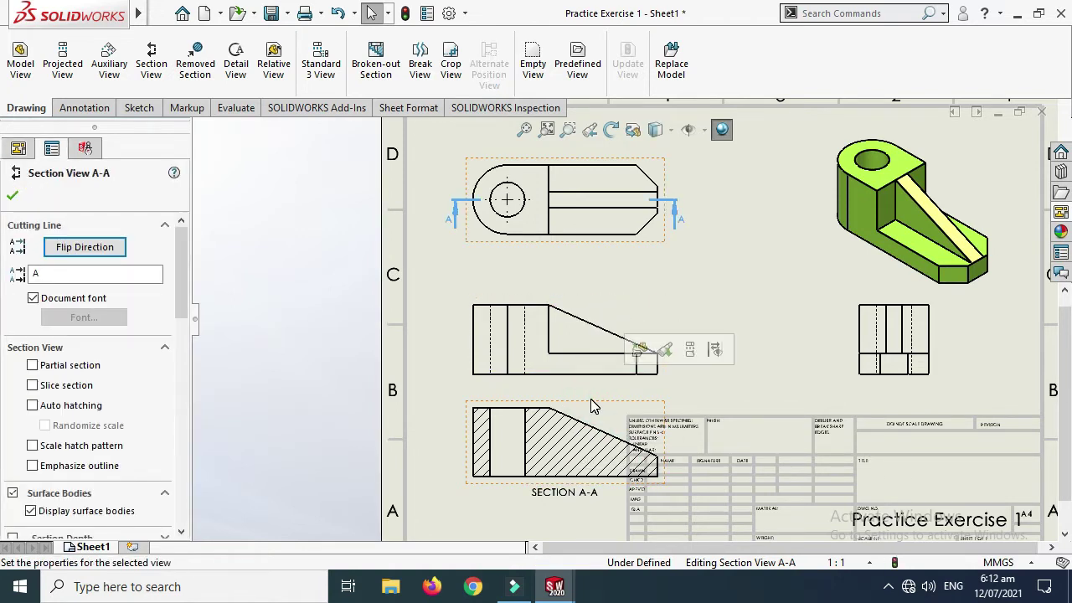
key(Delete)
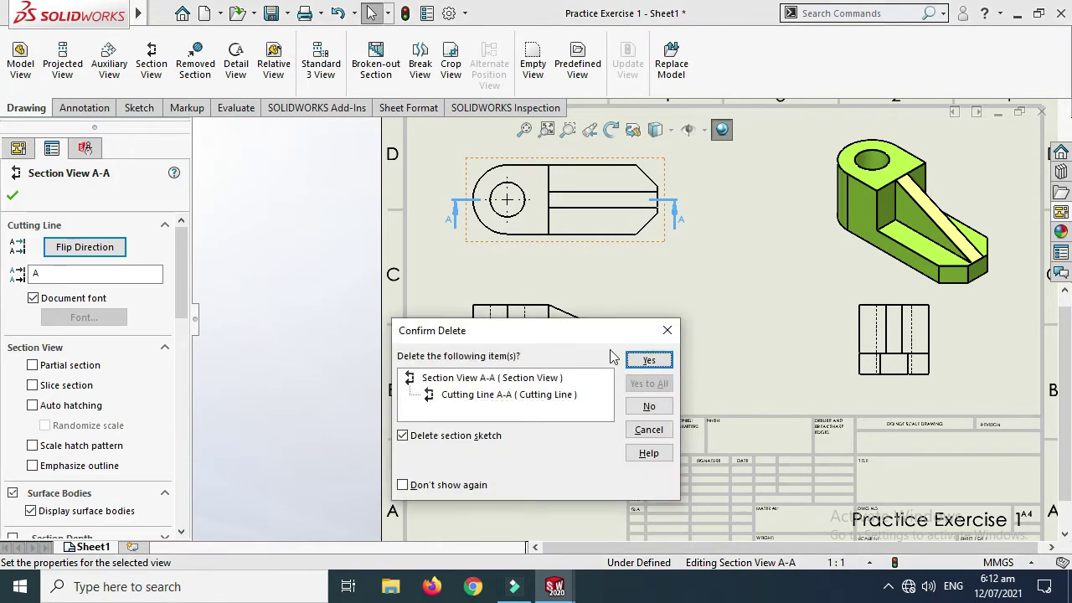
click(648, 360)
Step: Create a detail view from a circle about 16 mm in radius around the base view's low end, placed between the base and side views
key(z)
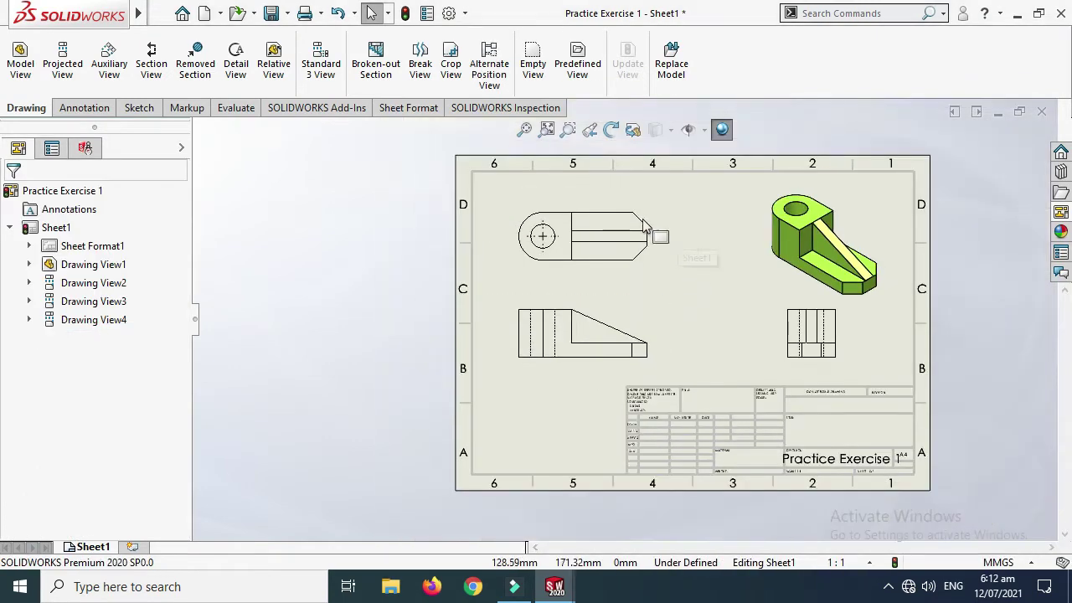
scroll(644, 224, down, 2)
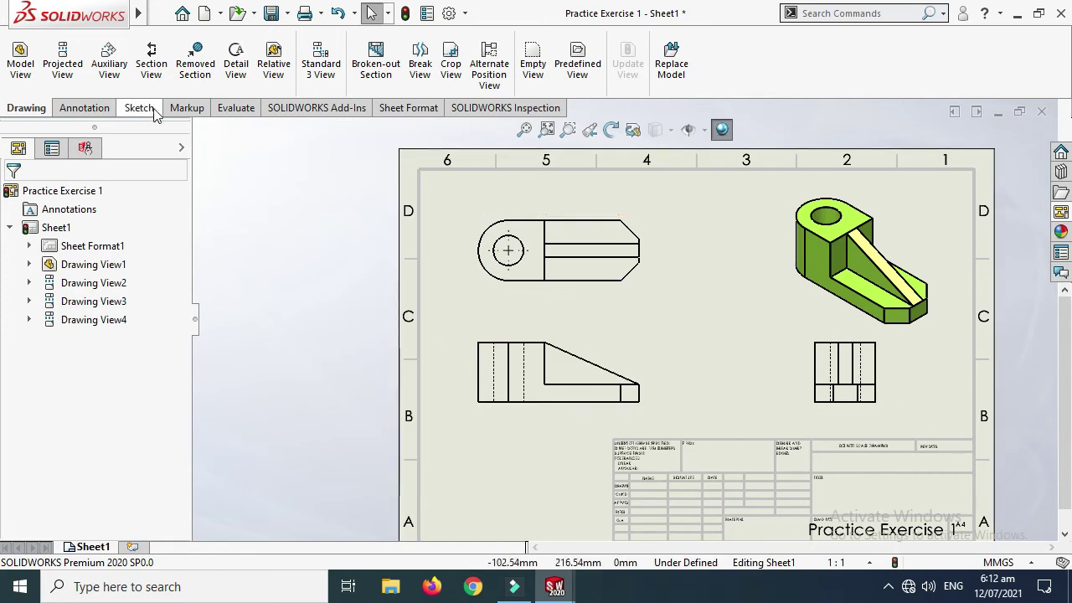
click(236, 68)
scroll(676, 285, down, 2)
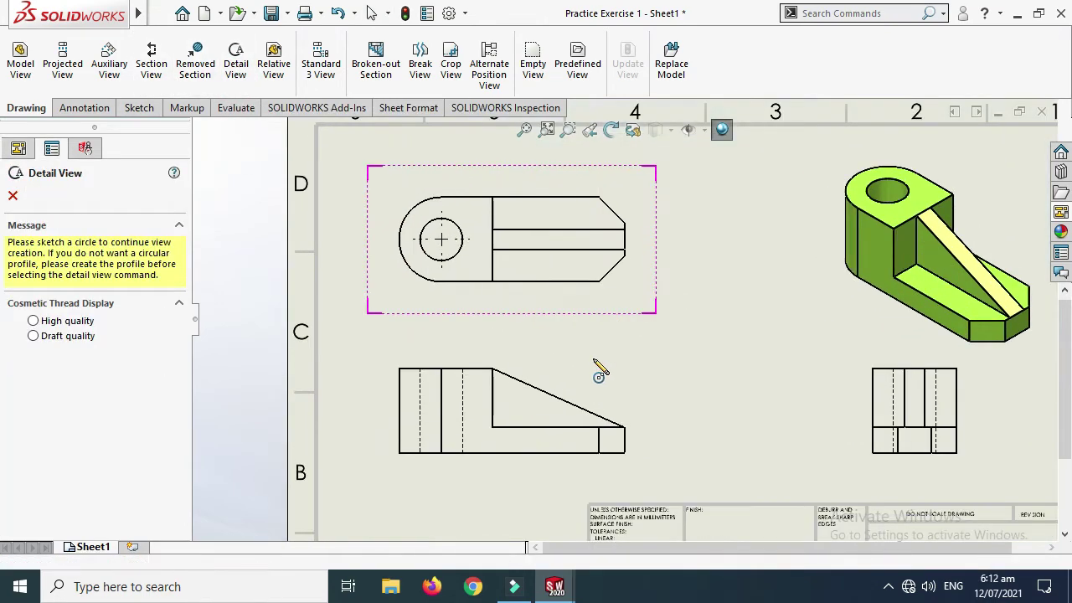
scroll(619, 435, down, 1)
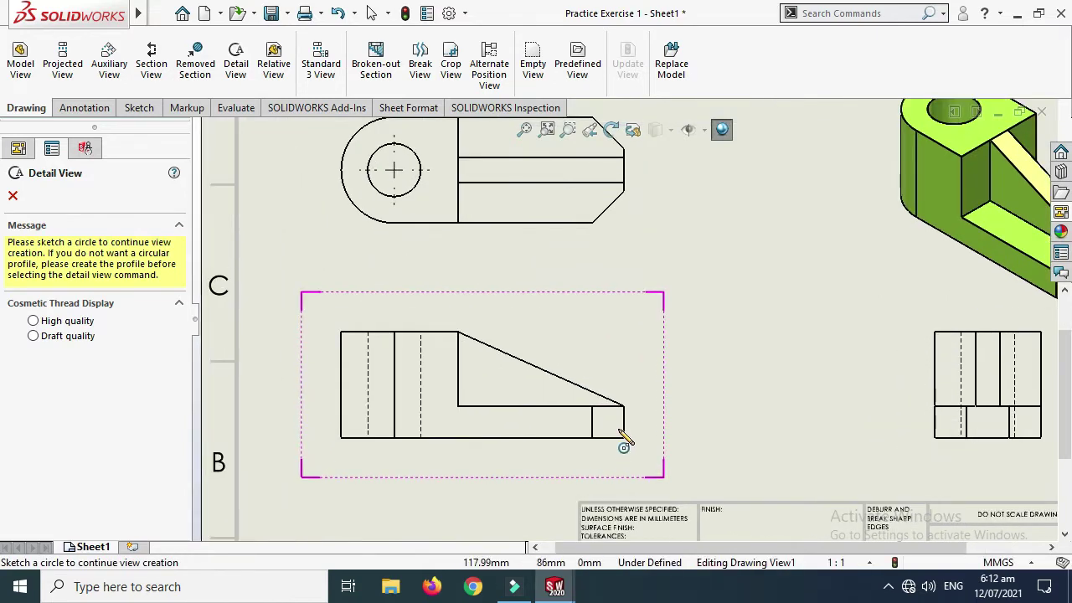
click(620, 429)
click(563, 440)
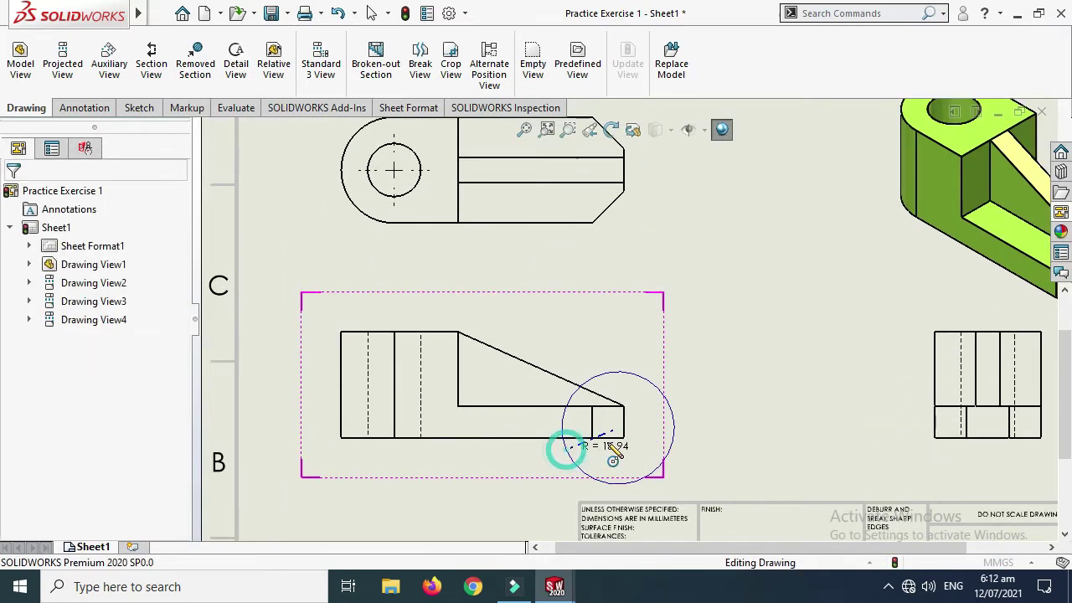
scroll(656, 433, up, 2)
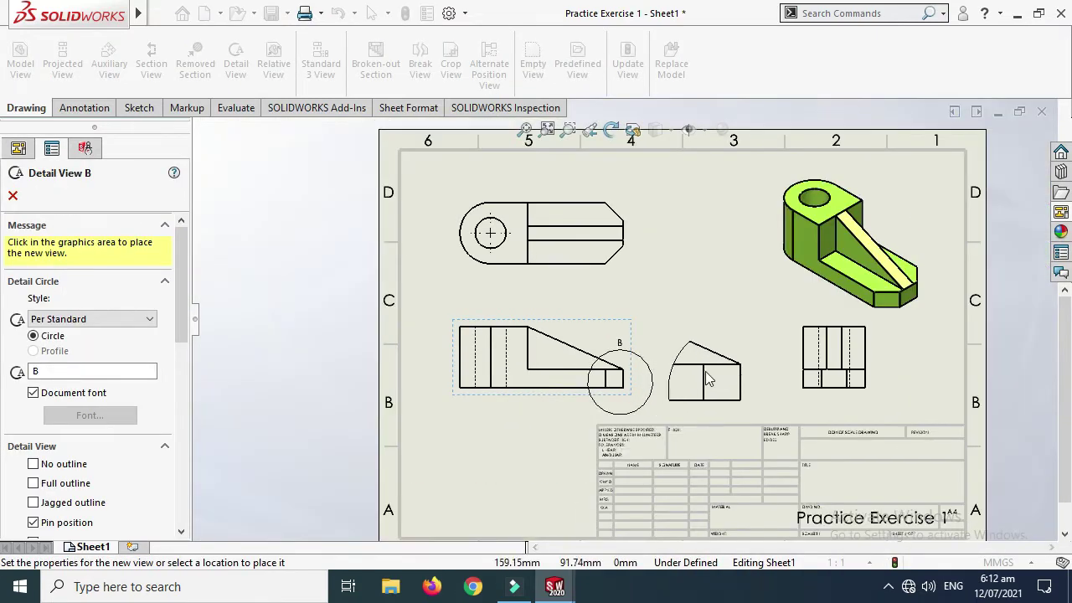
click(712, 386)
Step: Try the No outline, Full outline and Jagged outline options on the detail view, leaving each one off
scroll(679, 386, down, 2)
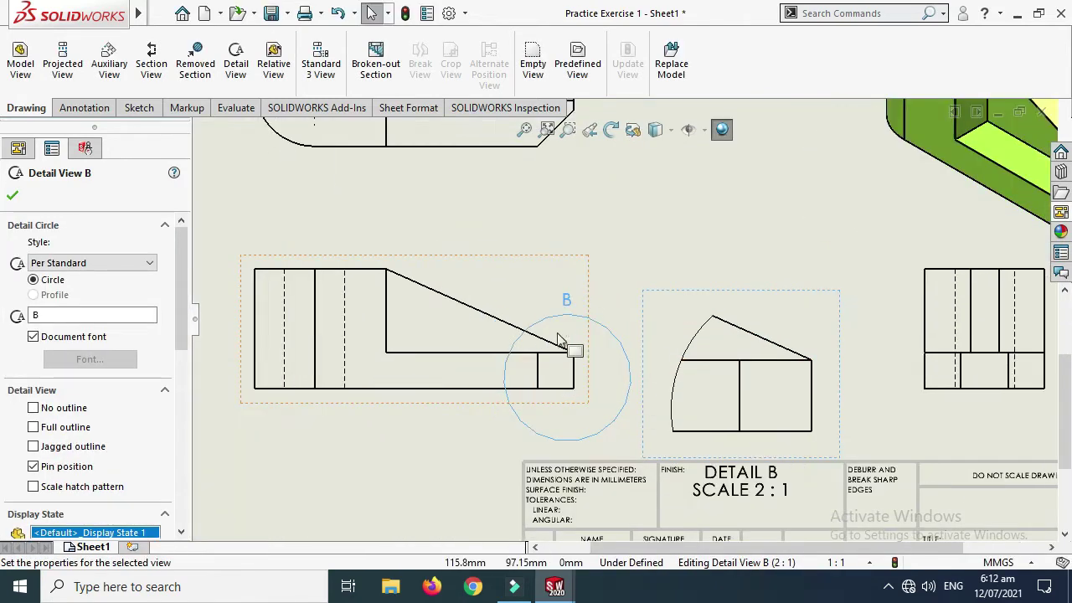
scroll(544, 399, up, 1)
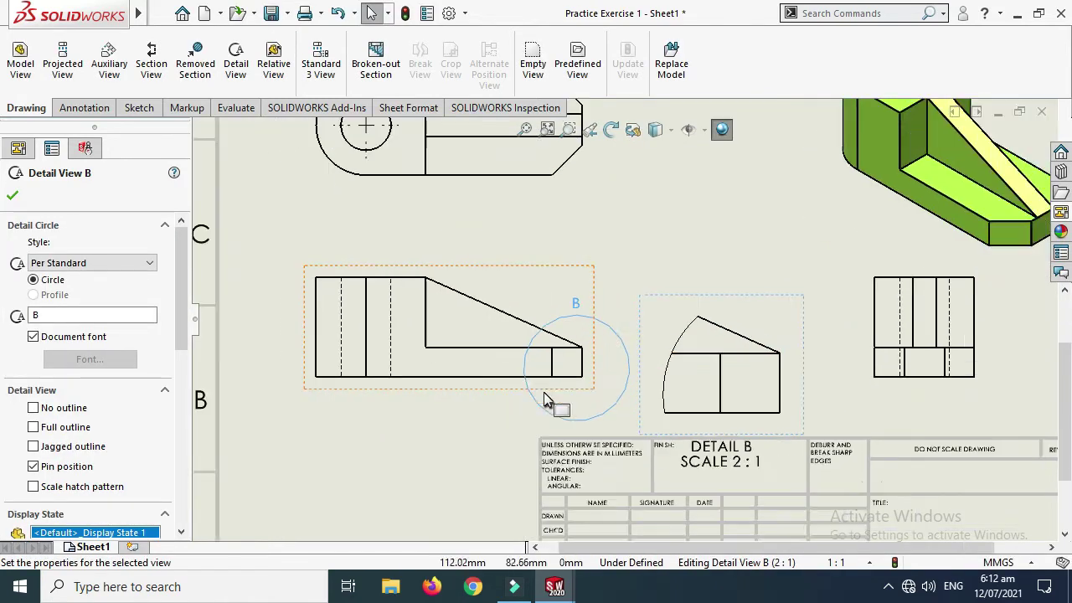
click(62, 411)
click(63, 410)
click(60, 429)
click(60, 428)
click(34, 447)
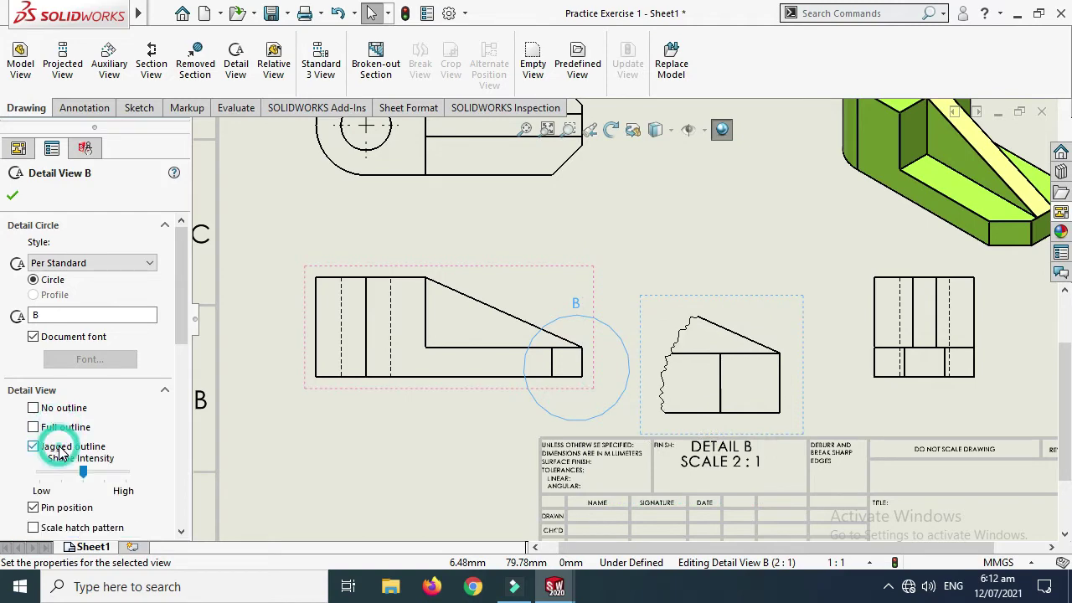
click(38, 446)
click(20, 199)
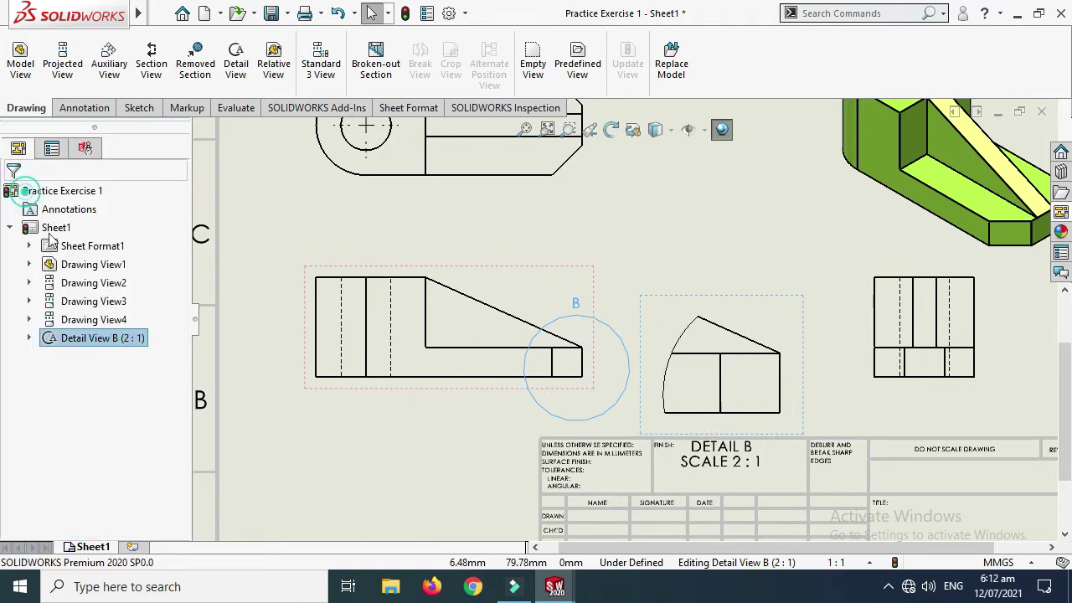
scroll(521, 380, up, 5)
scroll(669, 387, down, 5)
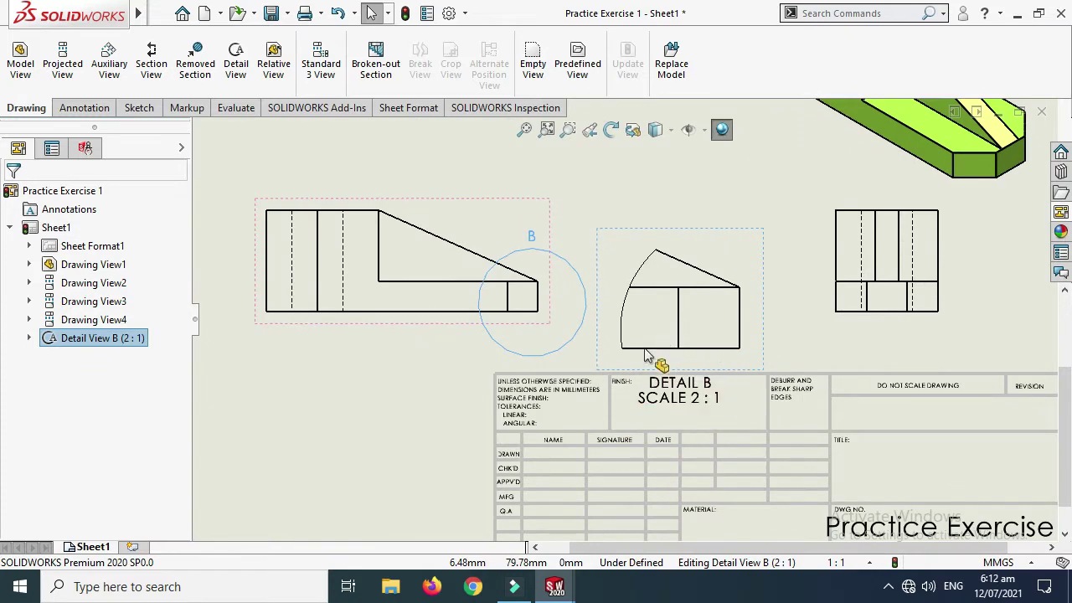
scroll(561, 314, up, 4)
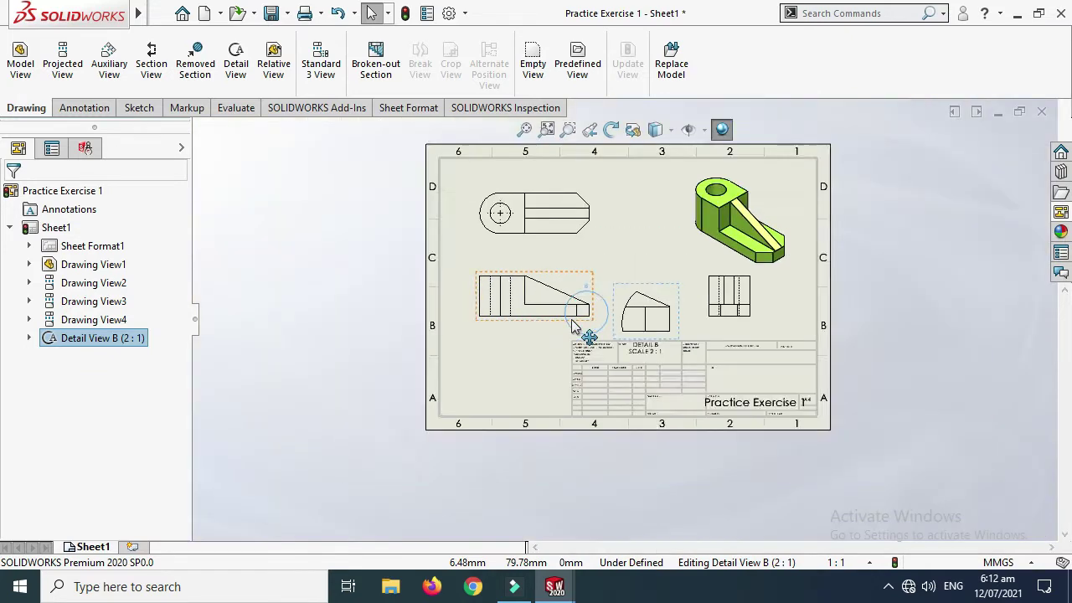
scroll(586, 285, down, 3)
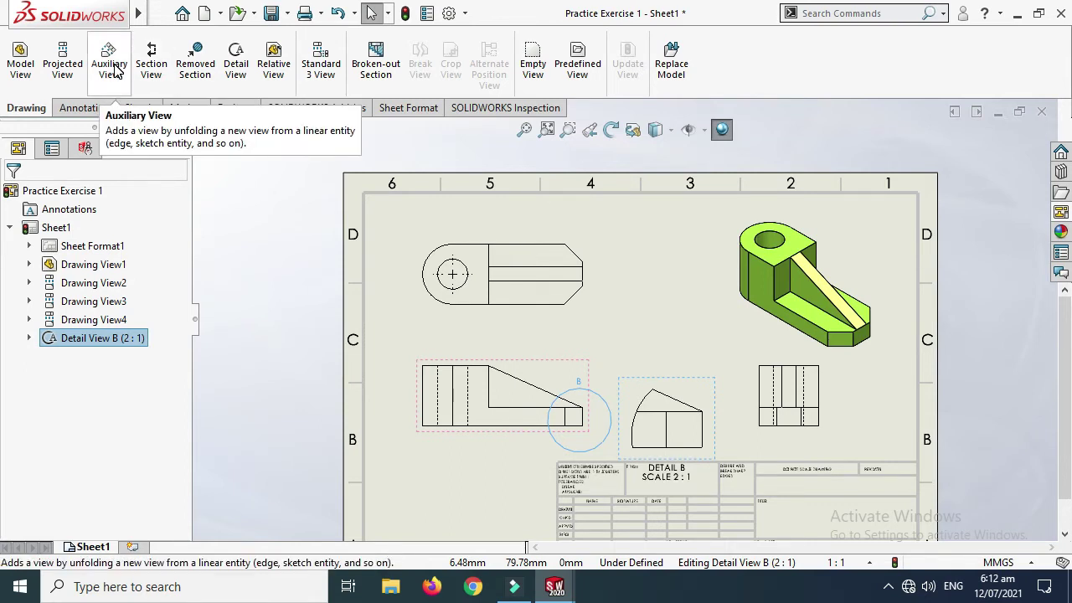
scroll(583, 256, down, 1)
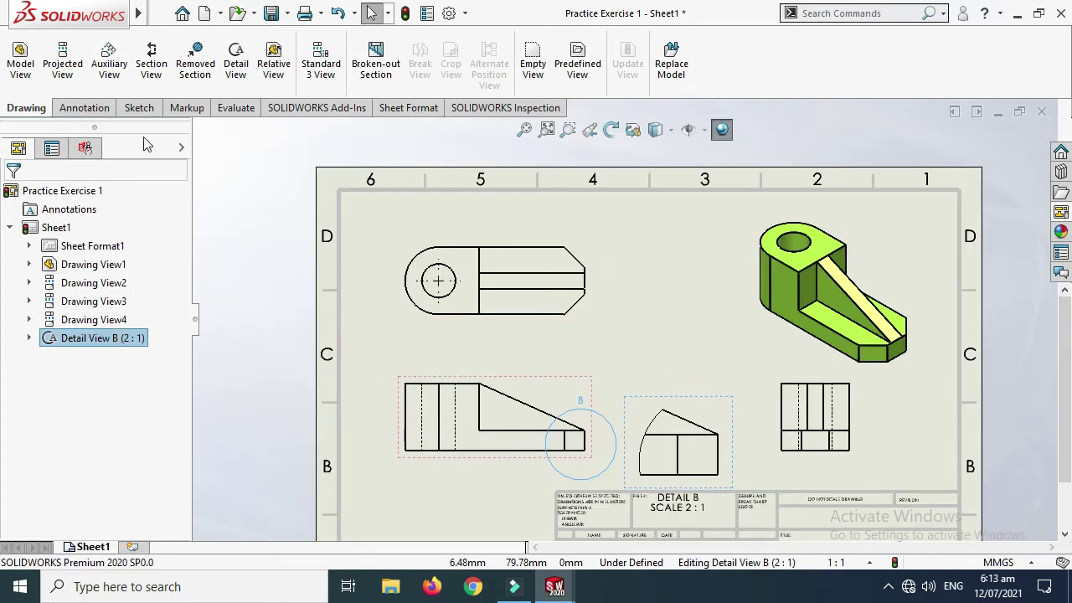
Step: Dimension the overall width between the two long outer edges of the top view, placed beyond the rounded end
click(67, 108)
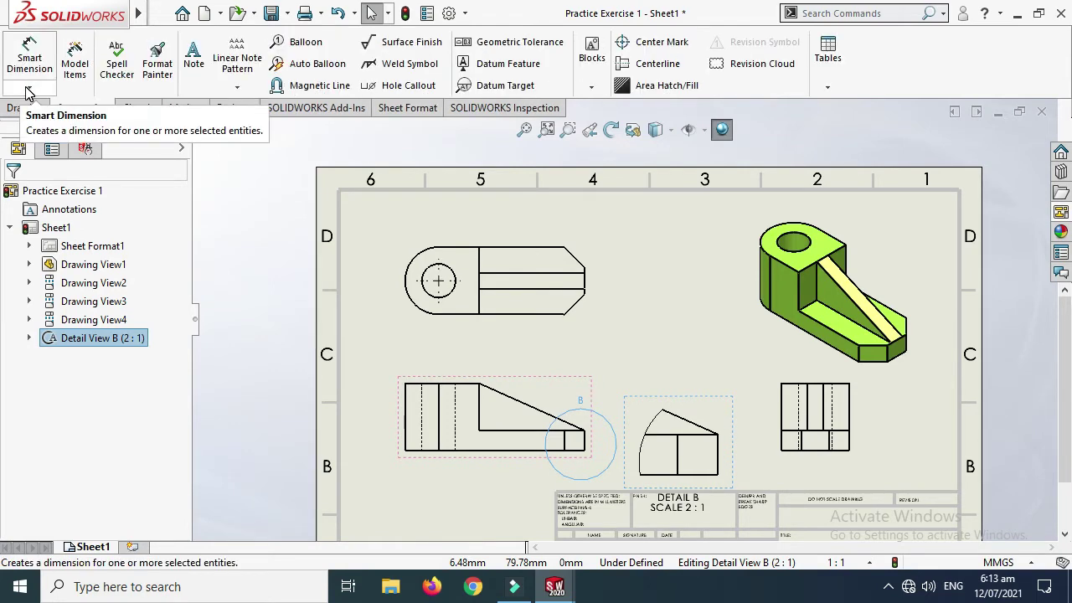
click(30, 87)
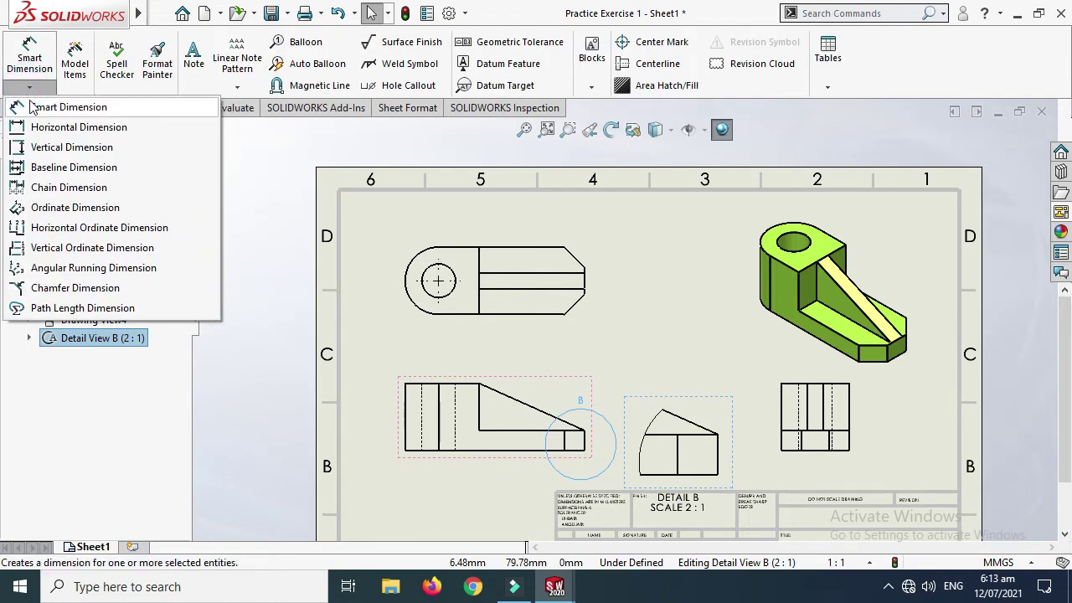
click(48, 168)
scroll(396, 266, down, 3)
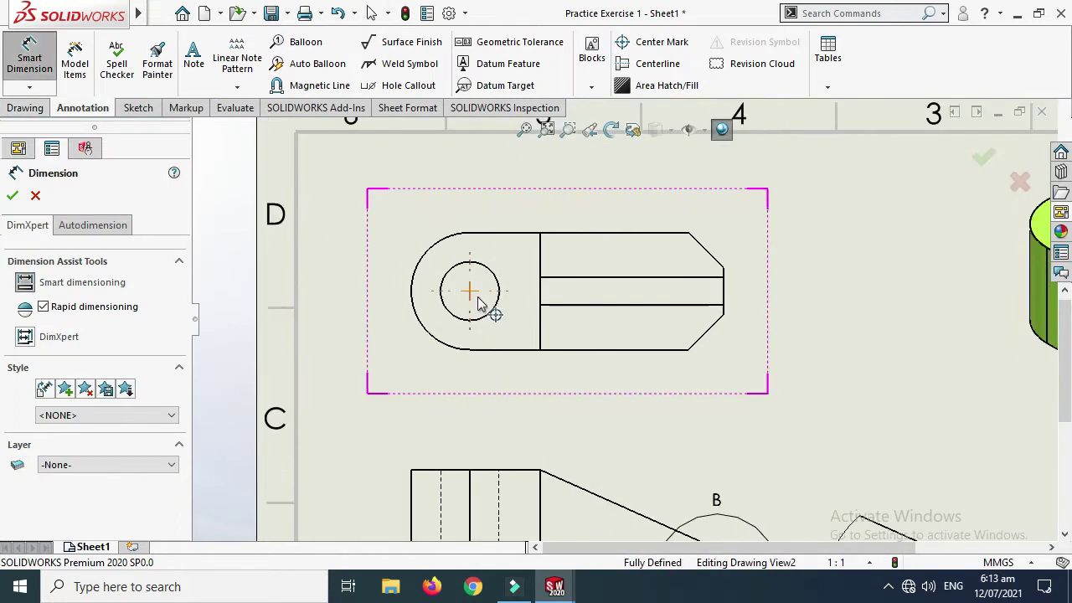
click(591, 236)
click(588, 351)
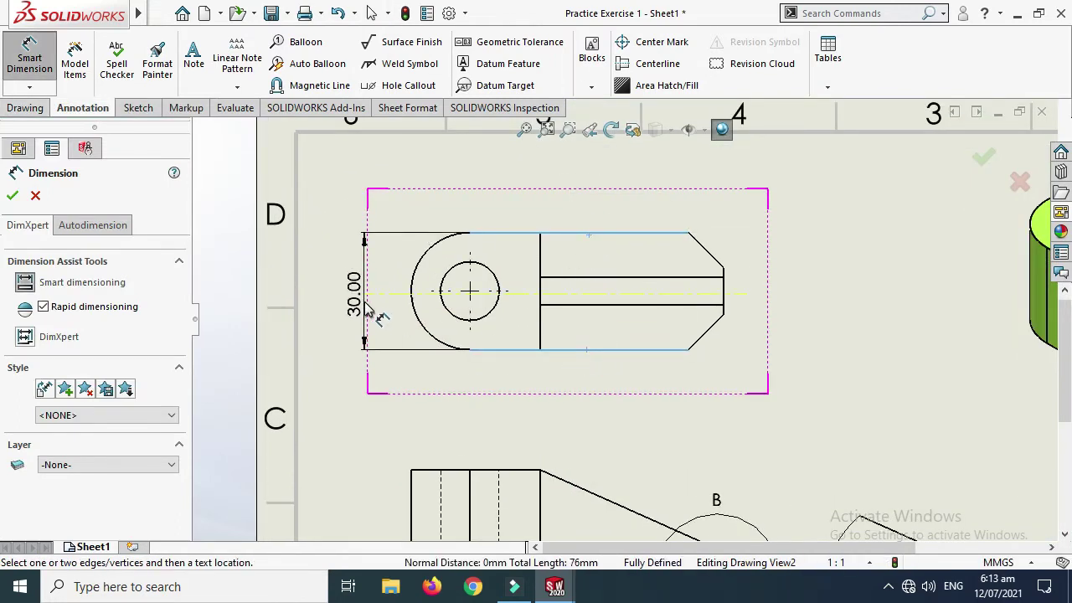
click(363, 298)
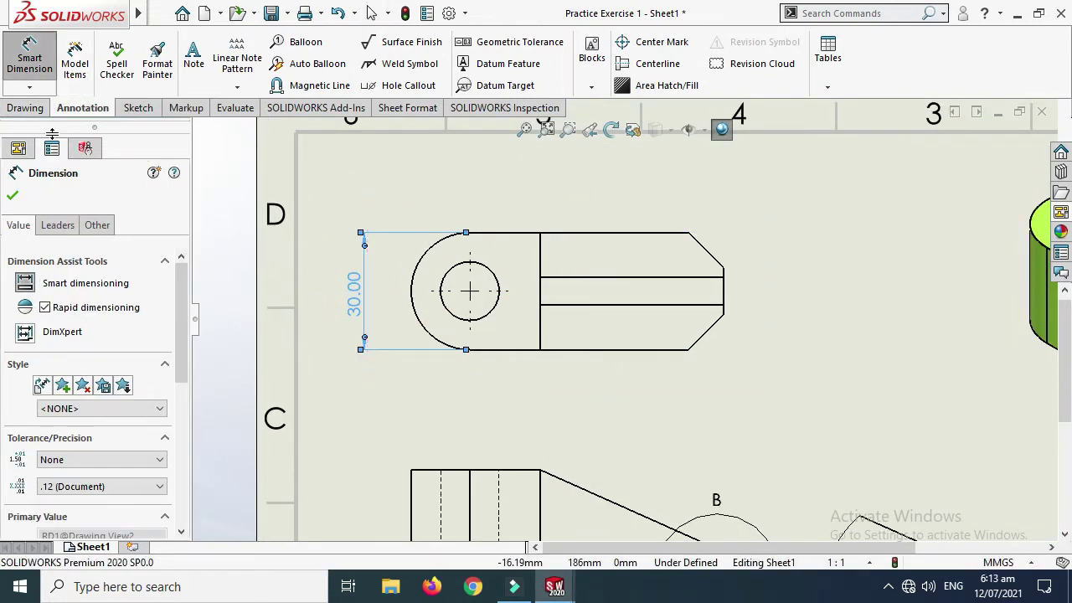
Step: Dimension the diameter of the hole in the top view, placing the text outside the rounded end
scroll(629, 323, up, 1)
scroll(478, 328, down, 1)
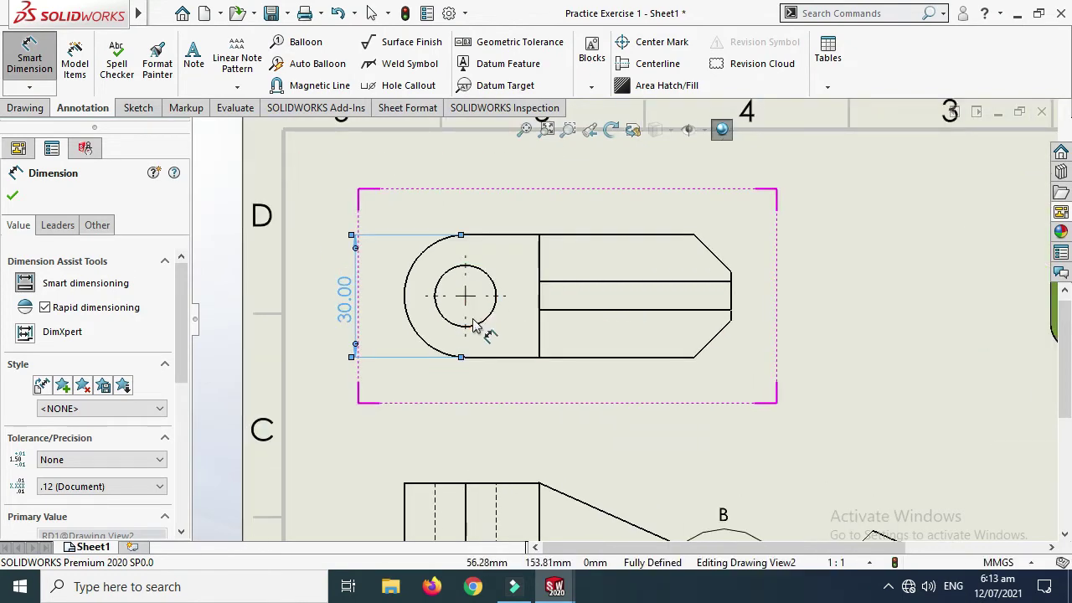
scroll(478, 328, up, 1)
click(469, 317)
scroll(469, 317, up, 1)
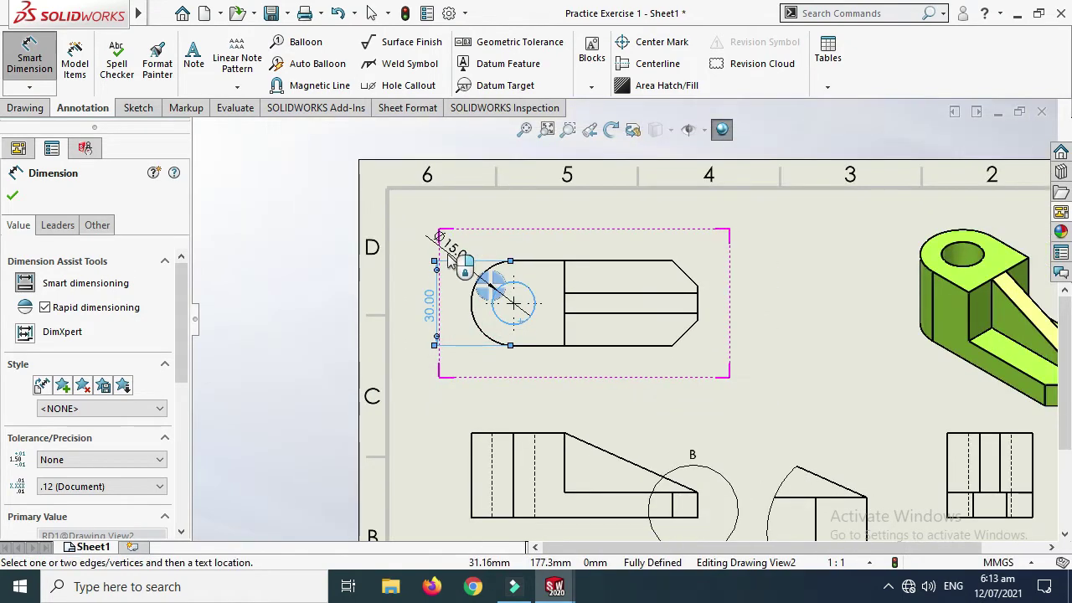
click(458, 245)
click(269, 251)
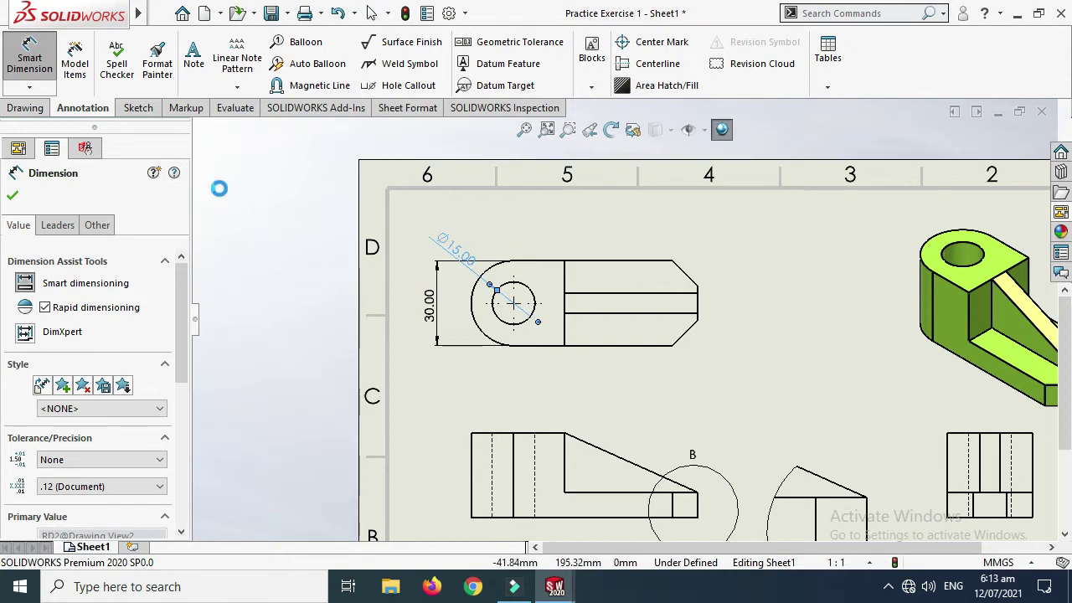
key(F1)
click(866, 100)
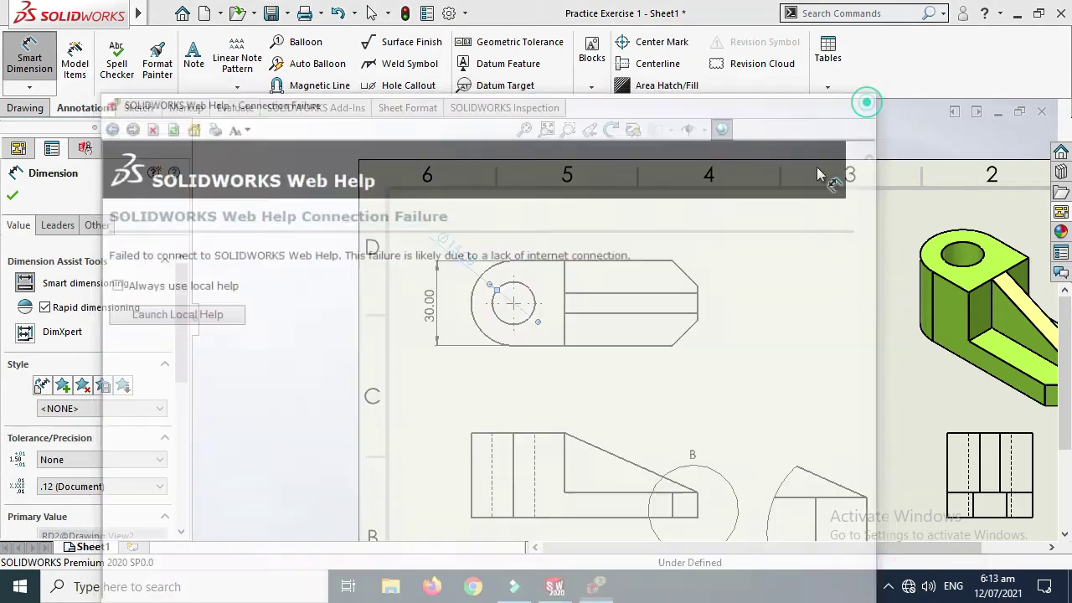
Step: Dimension the short straight end edge between the two chamfers in the top view, with the text above and outside the outline
click(50, 80)
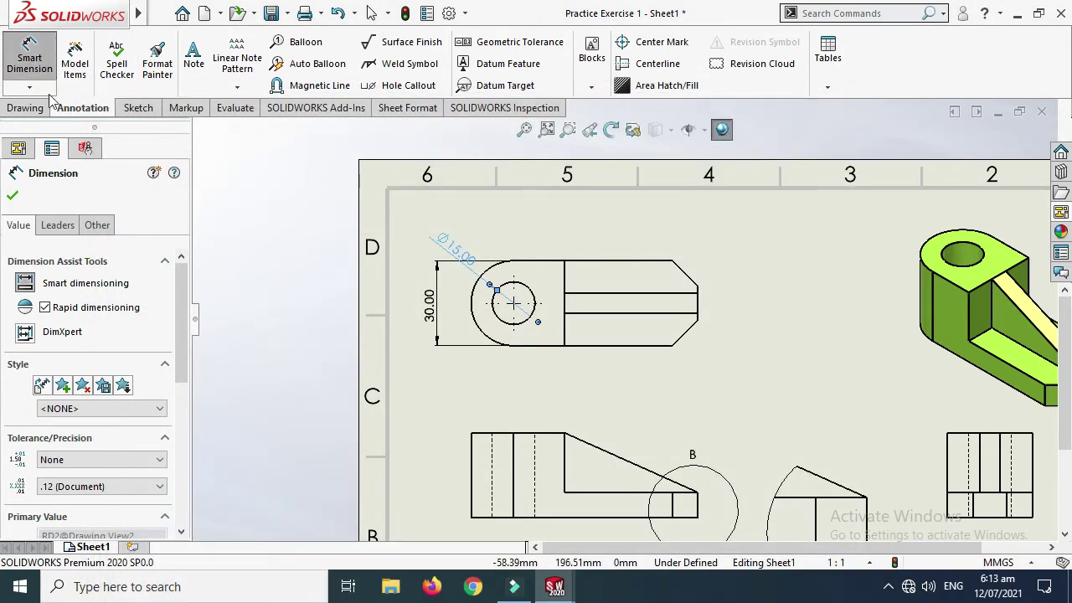
click(611, 346)
scroll(750, 350, down, 1)
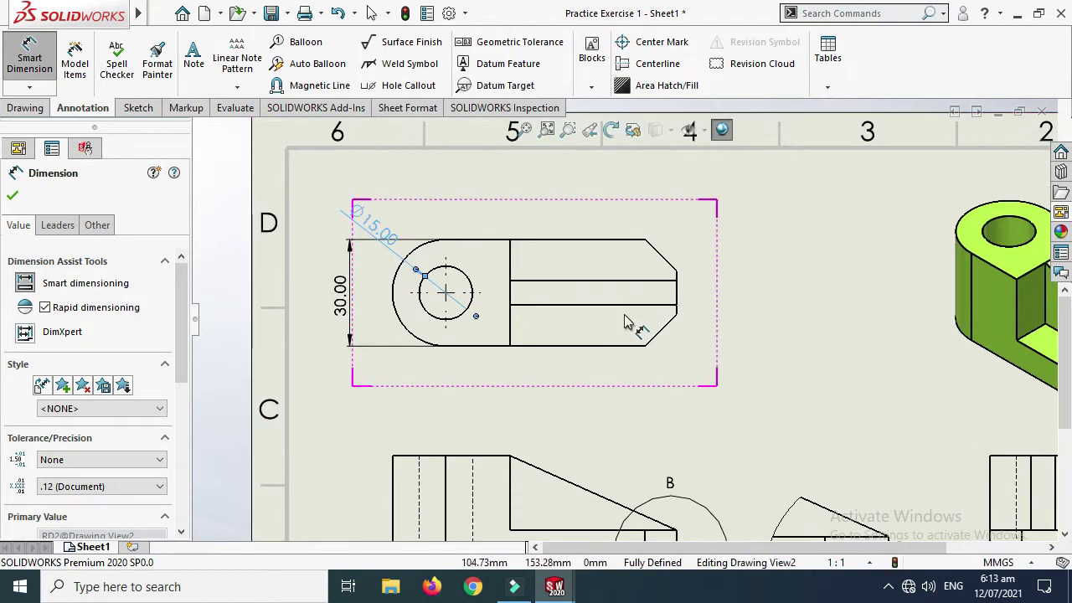
scroll(629, 339, up, 1)
scroll(672, 306, down, 2)
click(673, 306)
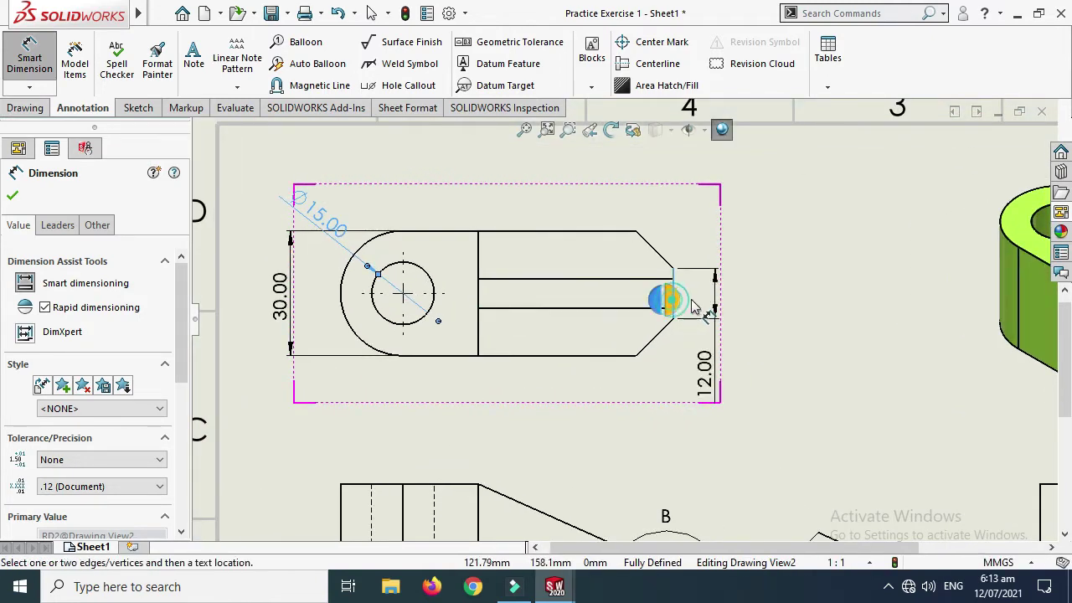
click(747, 238)
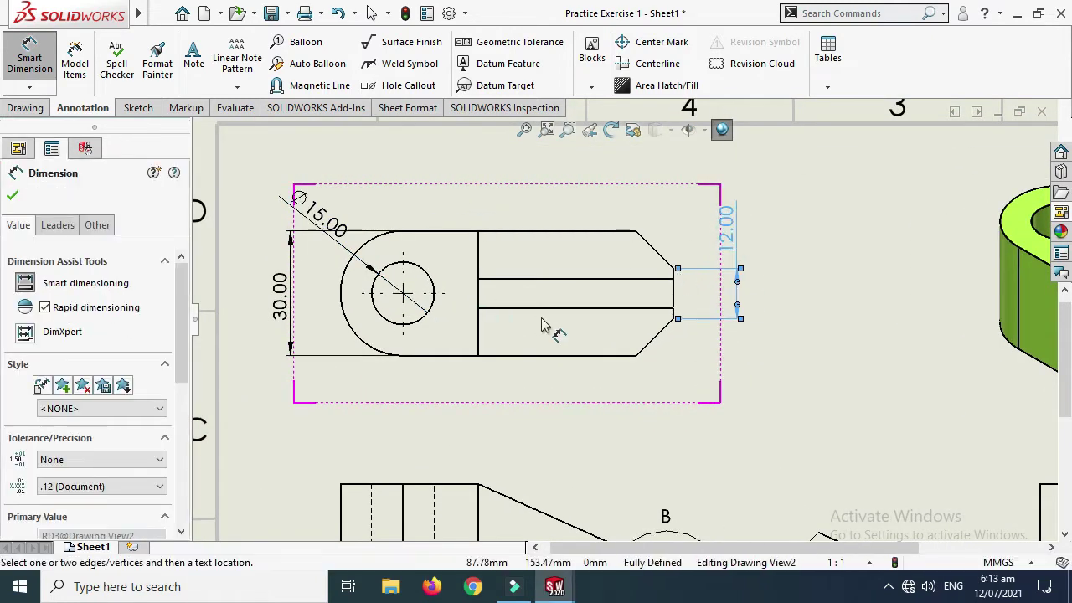
scroll(534, 345, up, 1)
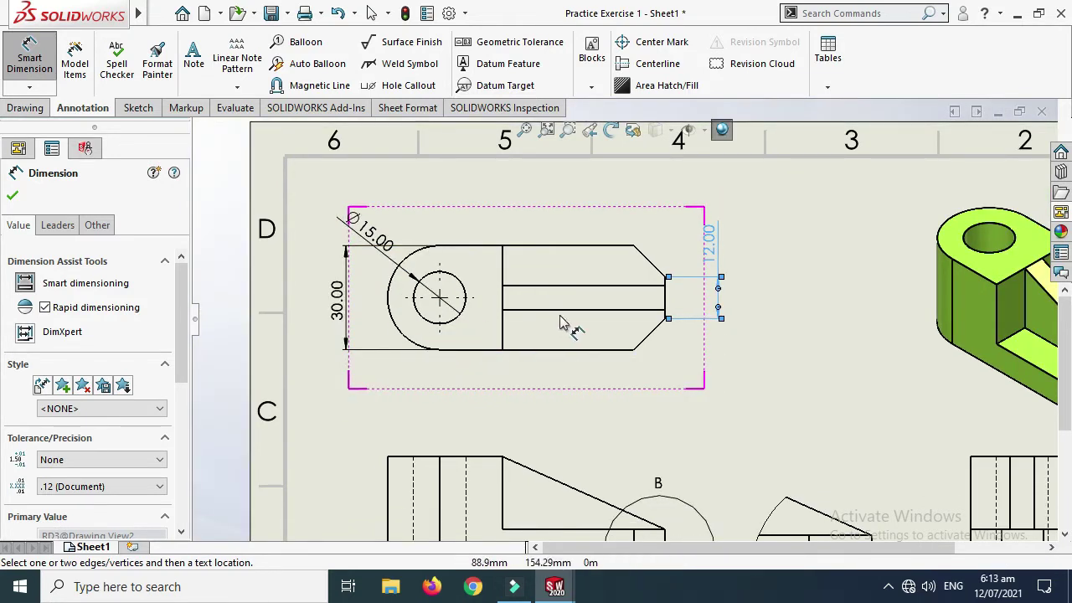
scroll(610, 371, down, 1)
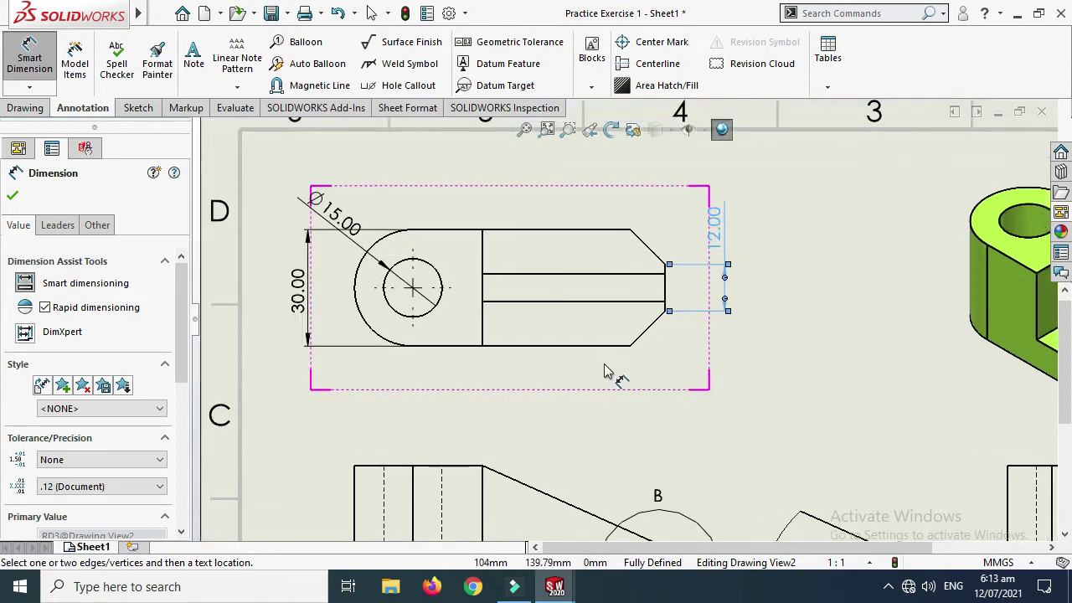
scroll(603, 371, up, 1)
scroll(670, 356, down, 2)
click(729, 275)
key(Escape)
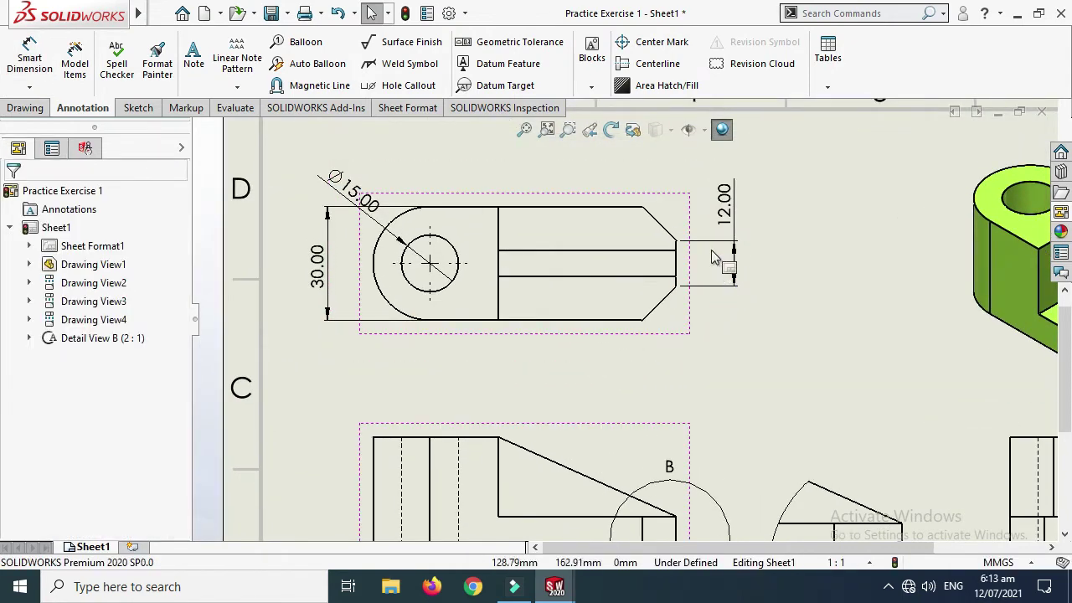
Step: Add a chamfer dimension to the top view's lower chamfer, referenced to the lower long edge and placed outside the corner
scroll(695, 270, down, 3)
scroll(598, 348, up, 3)
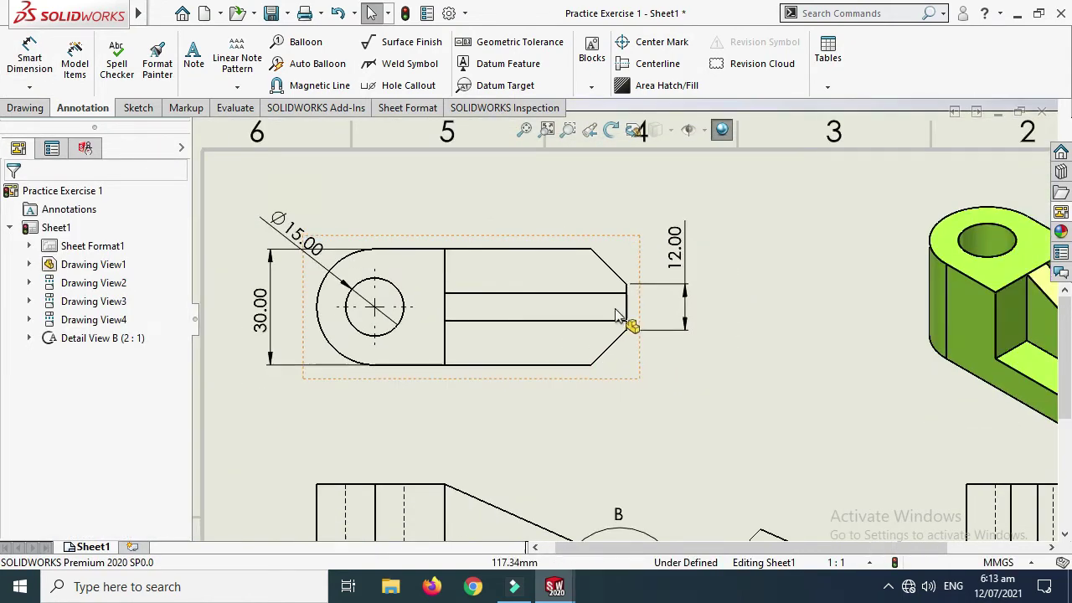
scroll(586, 339, up, 3)
scroll(615, 330, down, 2)
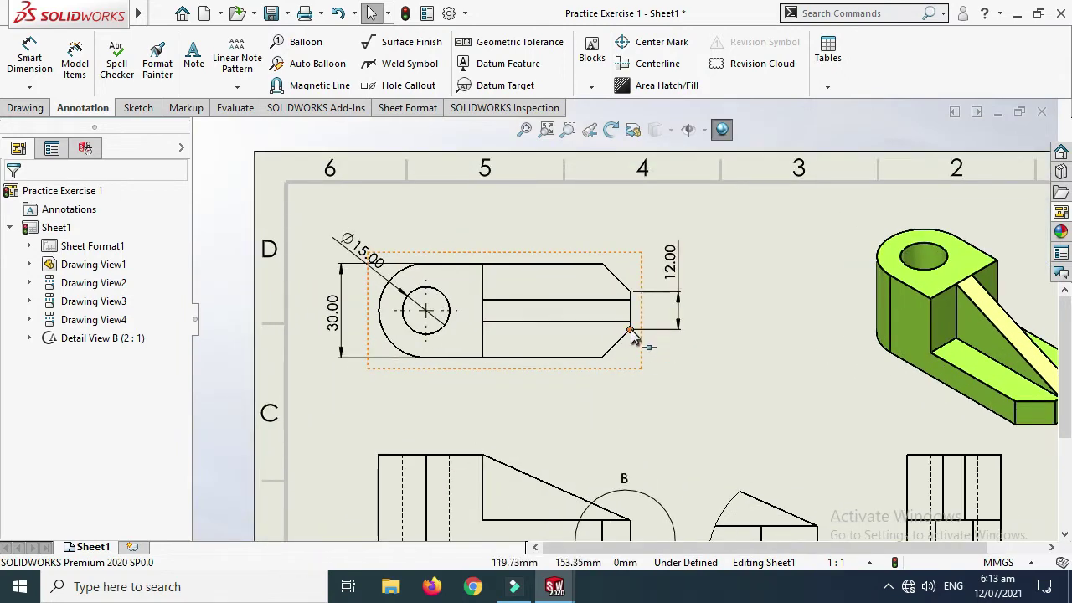
scroll(635, 333, down, 1)
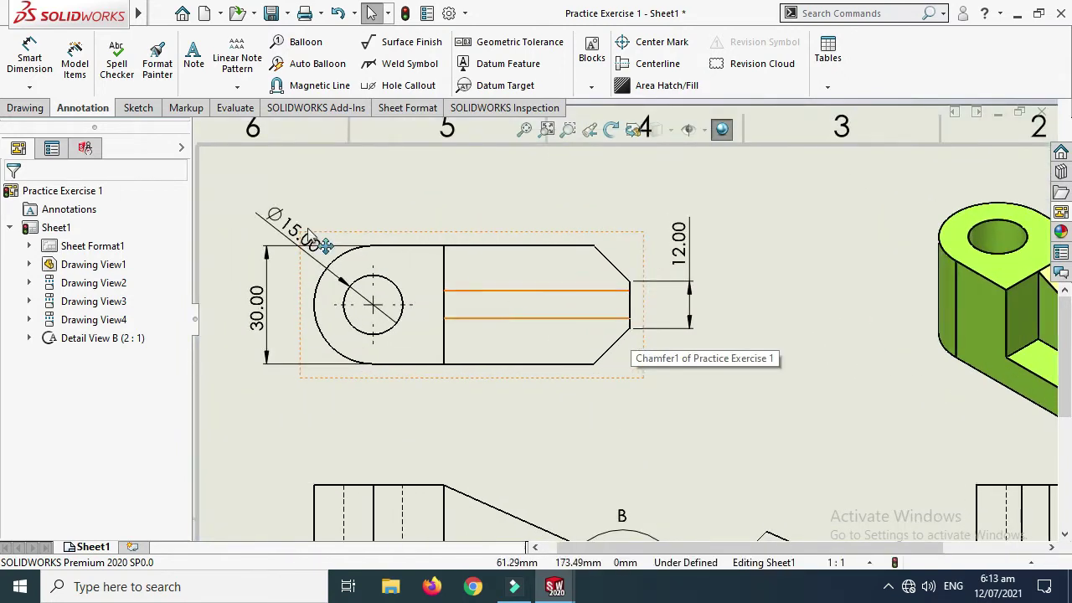
click(31, 88)
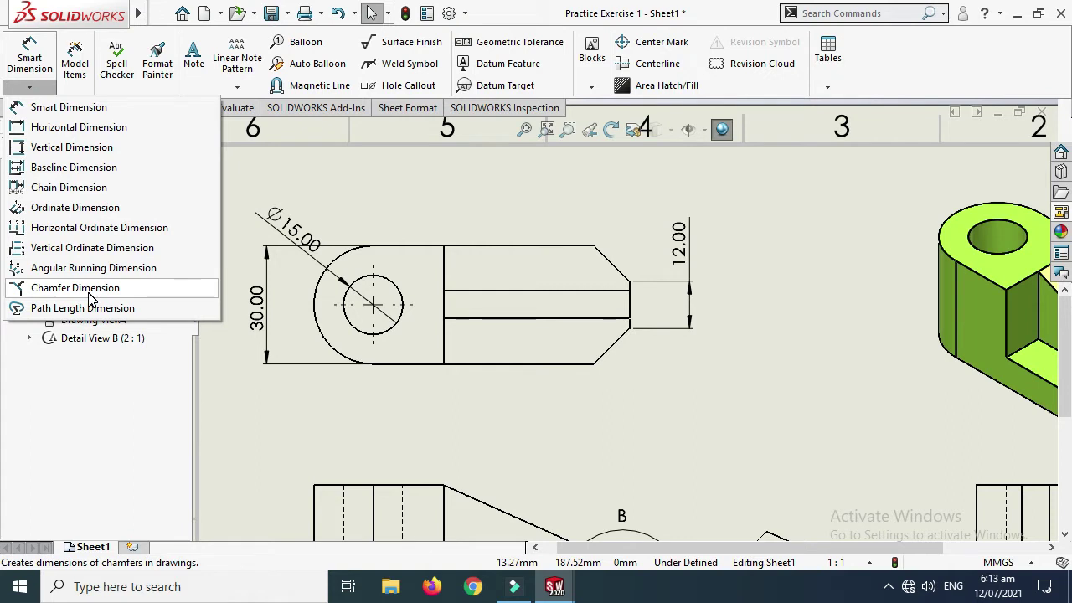
click(75, 287)
scroll(636, 363, down, 1)
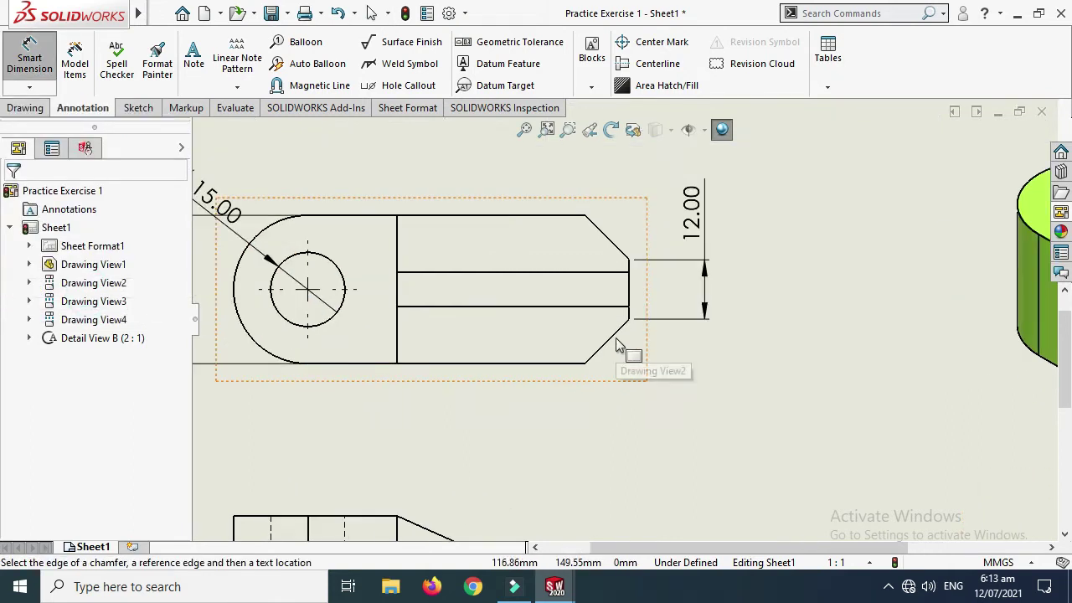
click(612, 343)
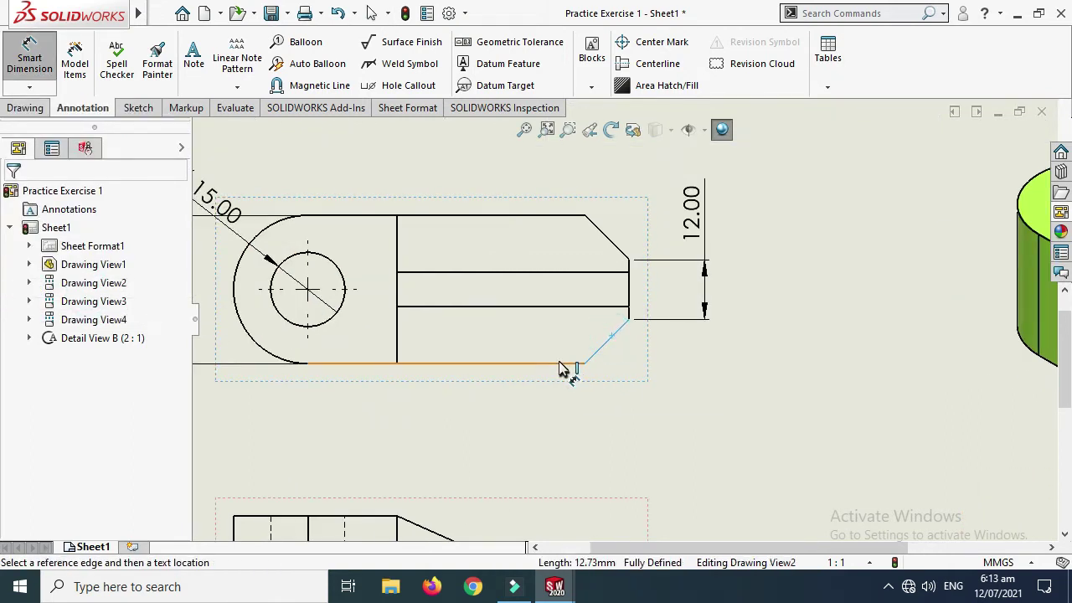
click(564, 363)
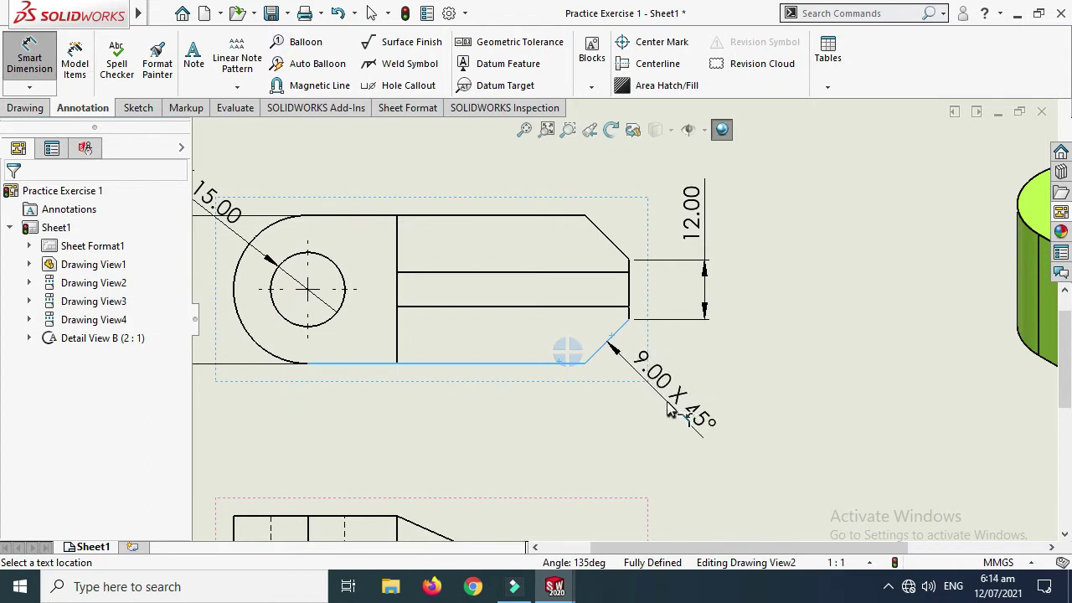
click(670, 411)
click(14, 197)
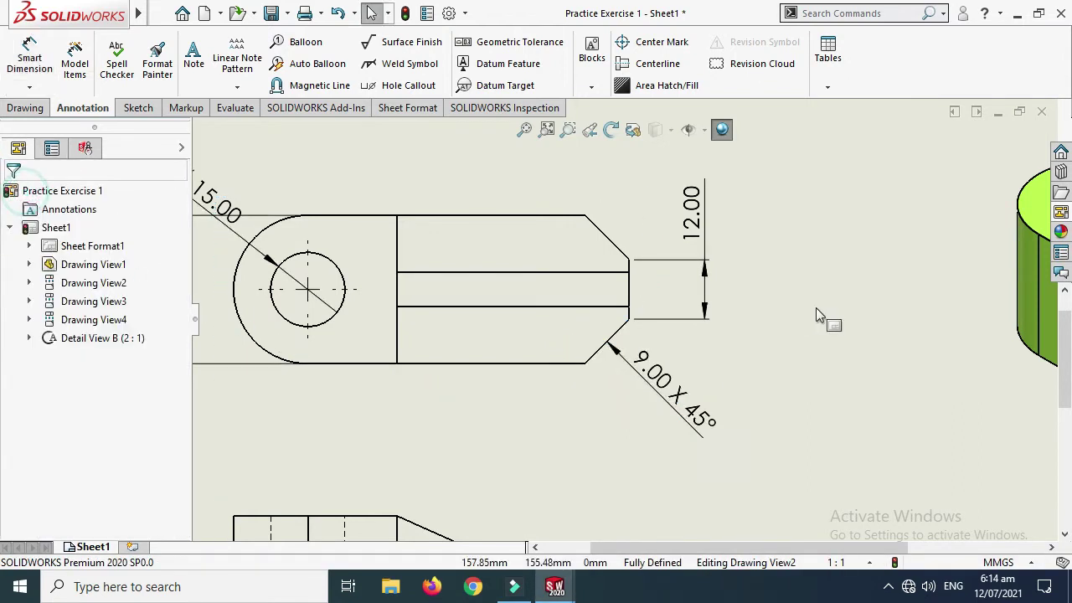
scroll(753, 360, up, 4)
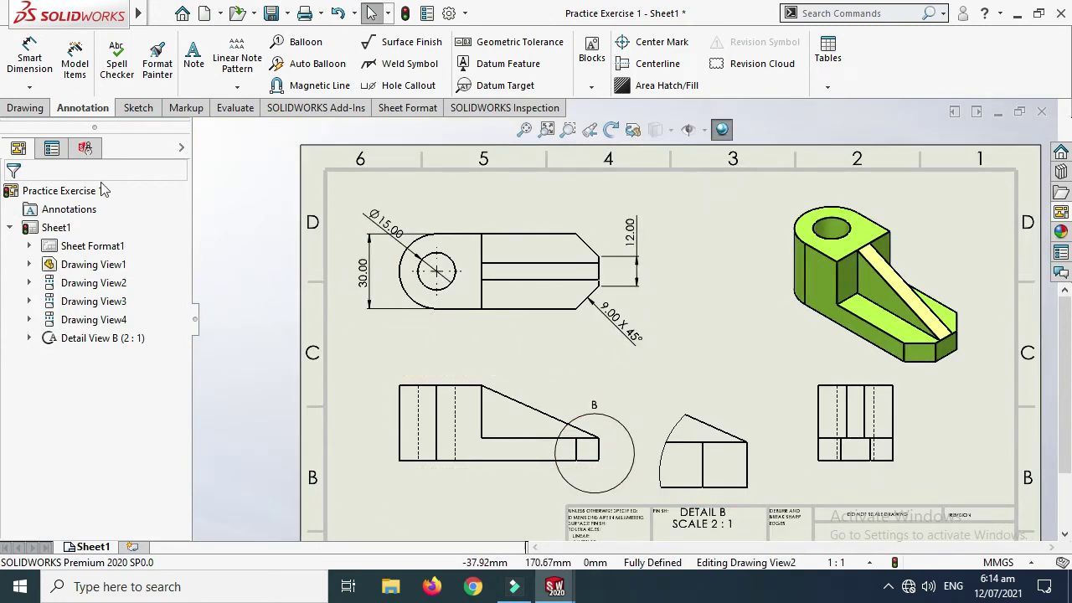
click(29, 58)
scroll(393, 405, down, 3)
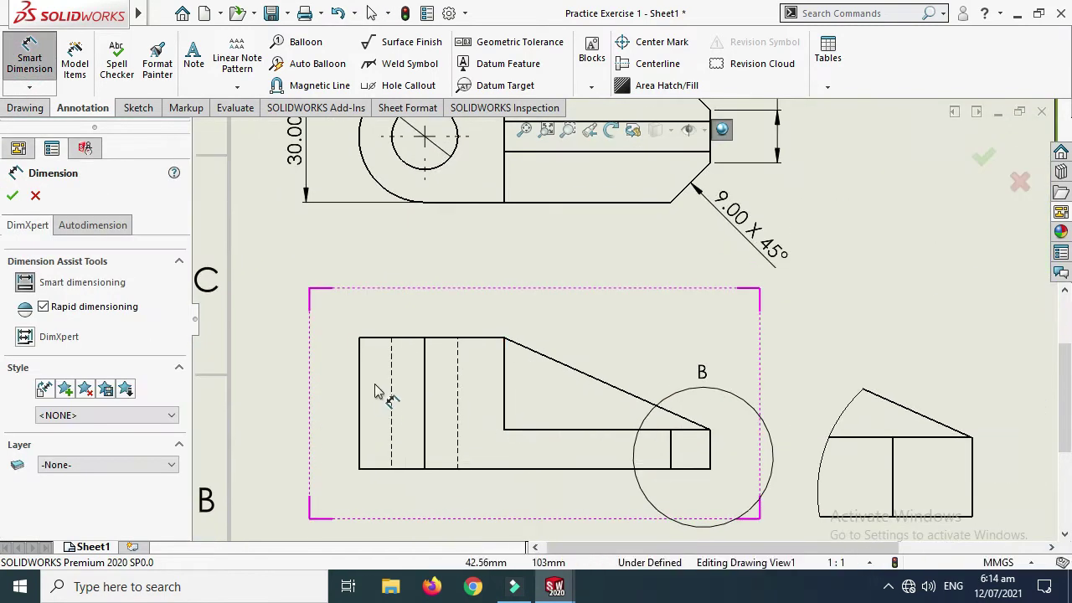
click(390, 387)
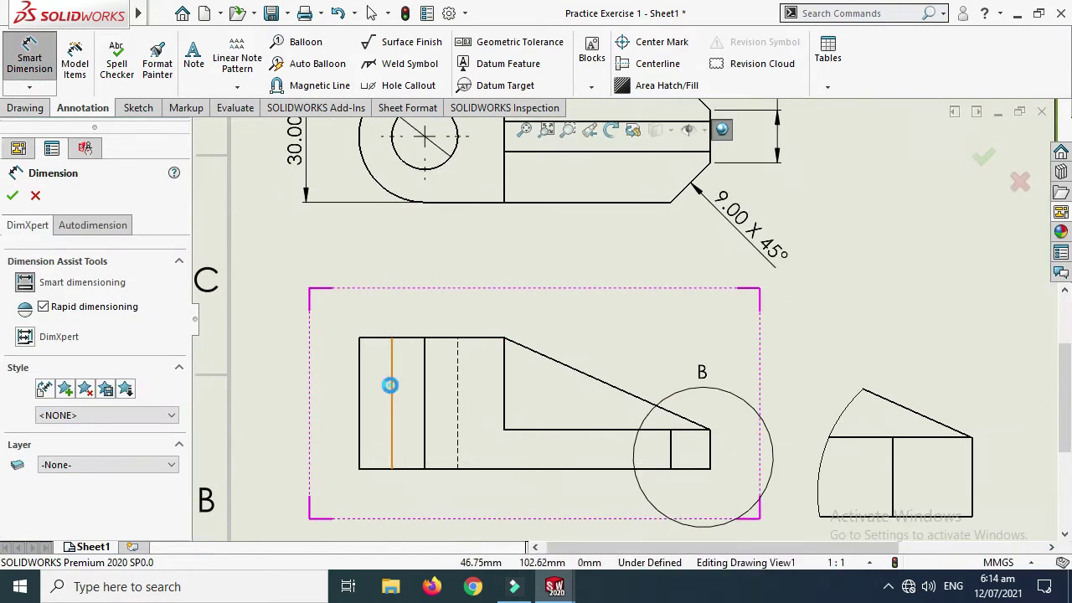
click(459, 405)
scroll(494, 317, up, 2)
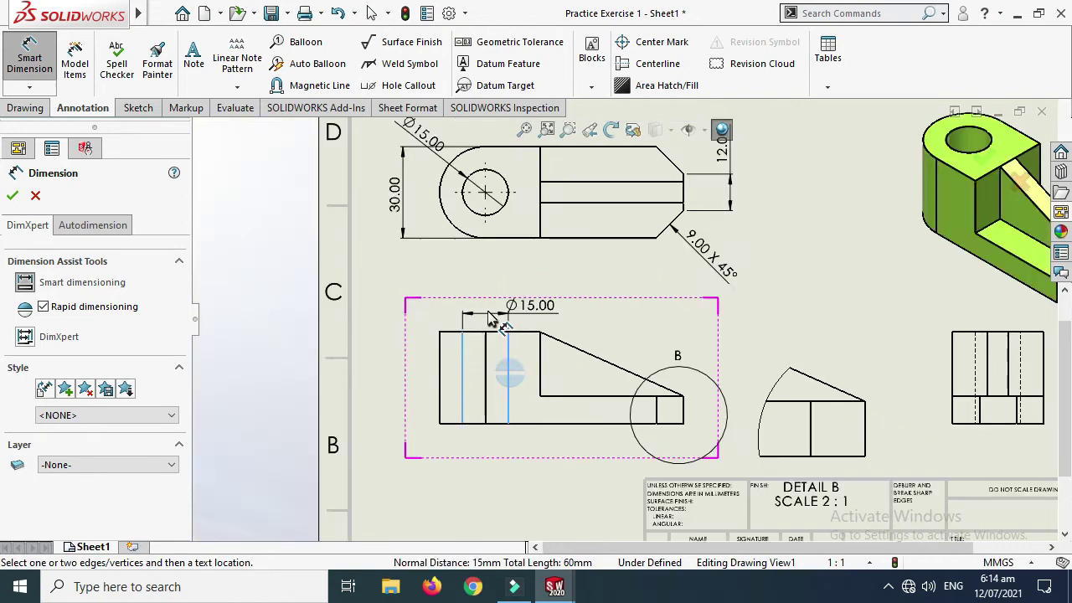
scroll(488, 310, down, 3)
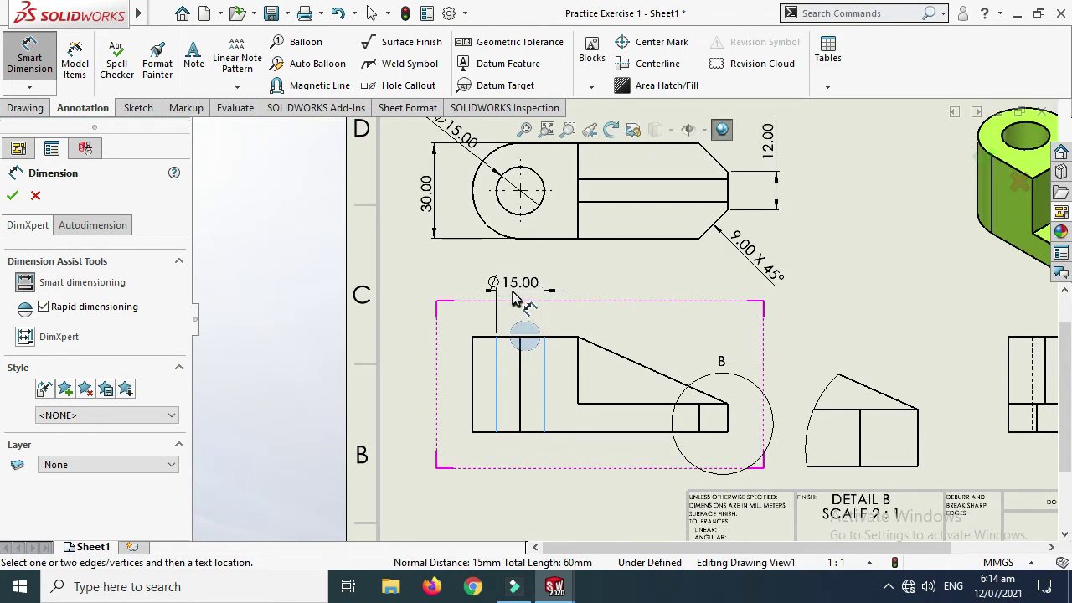
scroll(517, 303, up, 2)
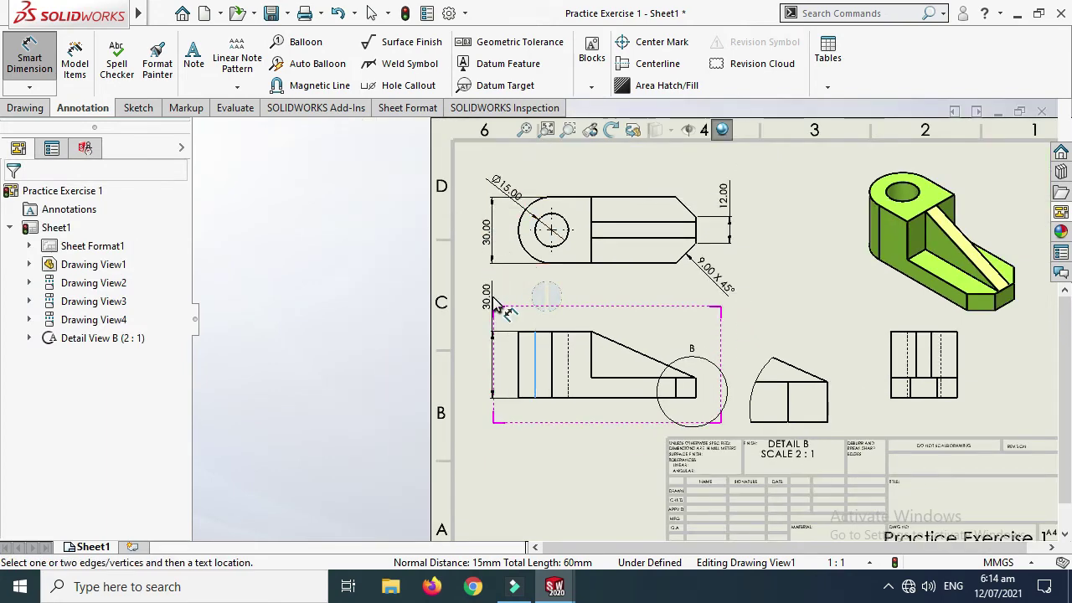
Step: Dimension the vertical step edge at the tall block in the front view, placed outside the block's outer side
scroll(503, 310, down, 1)
scroll(659, 385, down, 2)
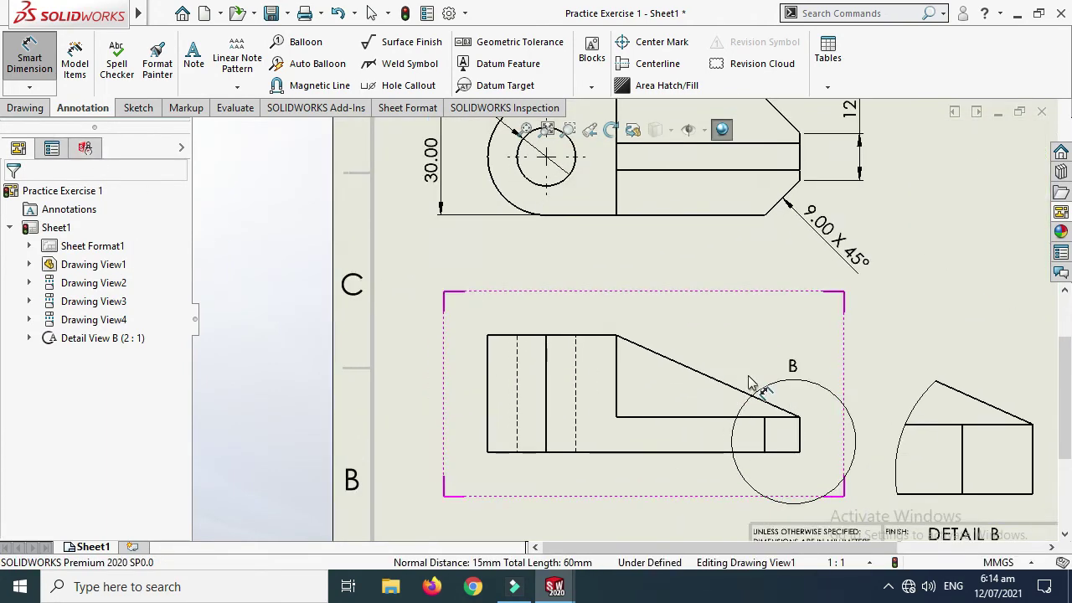
click(616, 391)
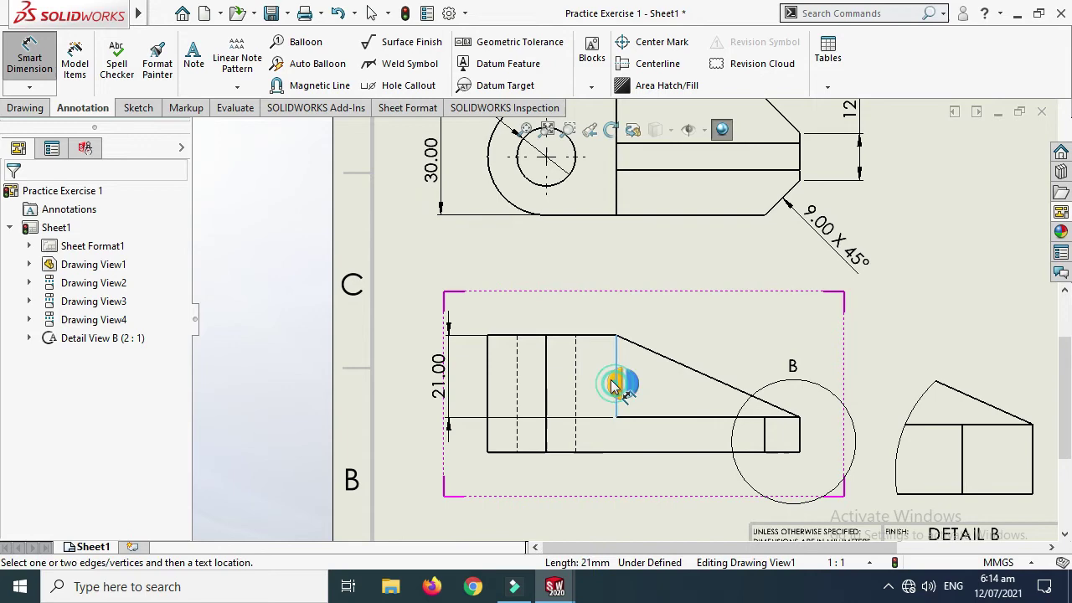
click(430, 386)
scroll(474, 335, up, 2)
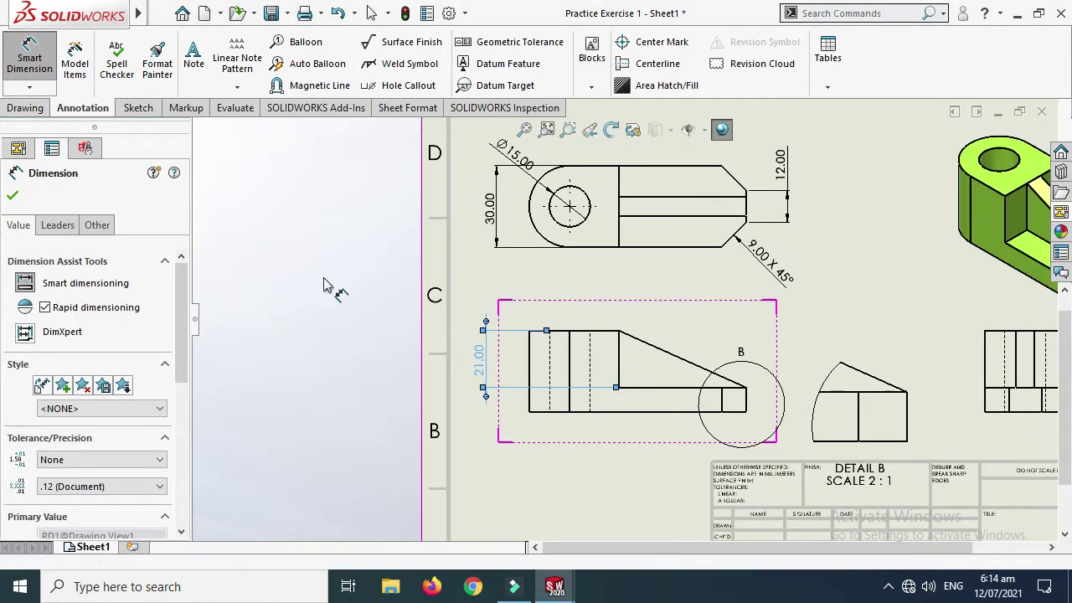
Step: Dimension the horizontal distance between the two short vertical edges at the front view's low end, placing the text below and outside the view
scroll(609, 417, down, 2)
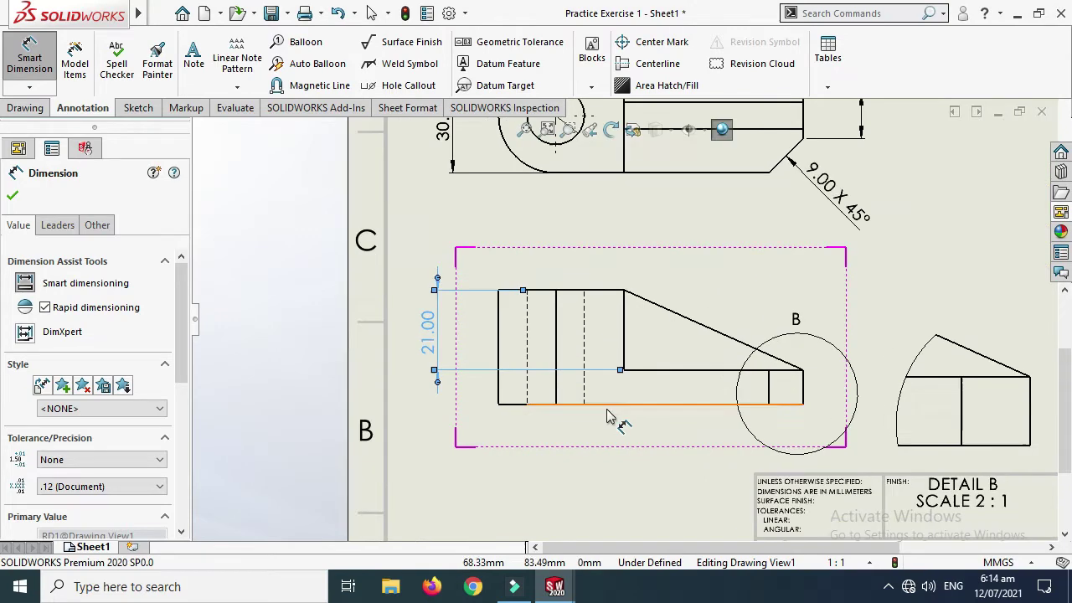
click(802, 390)
click(769, 384)
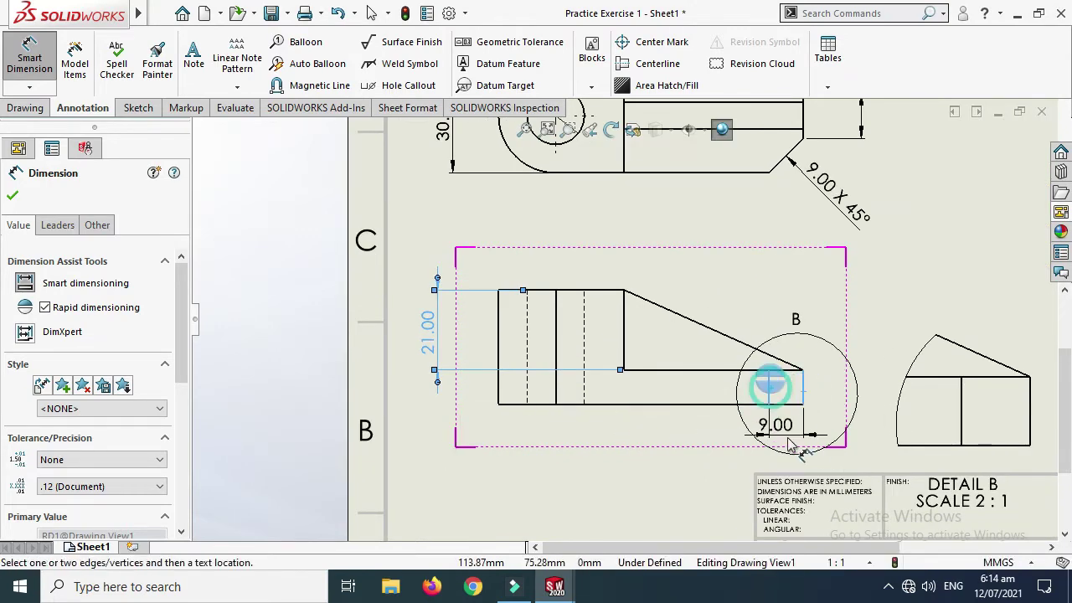
click(845, 457)
key(Escape)
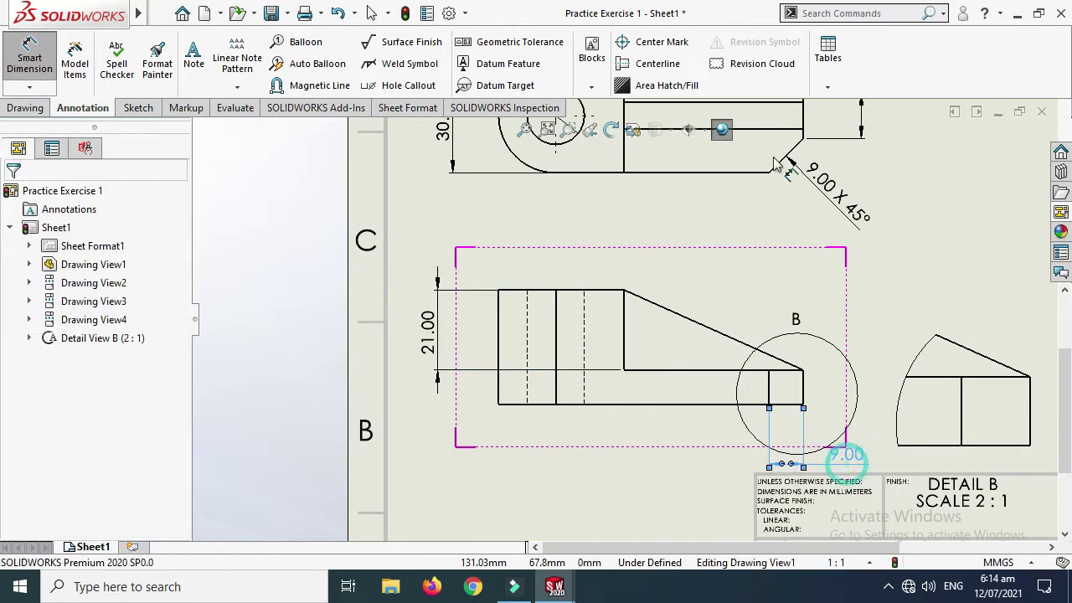
Step: Dimension the tall block's top edge and the horizontal distance from its inner face to the low end edge, both above the front view
click(519, 290)
click(514, 293)
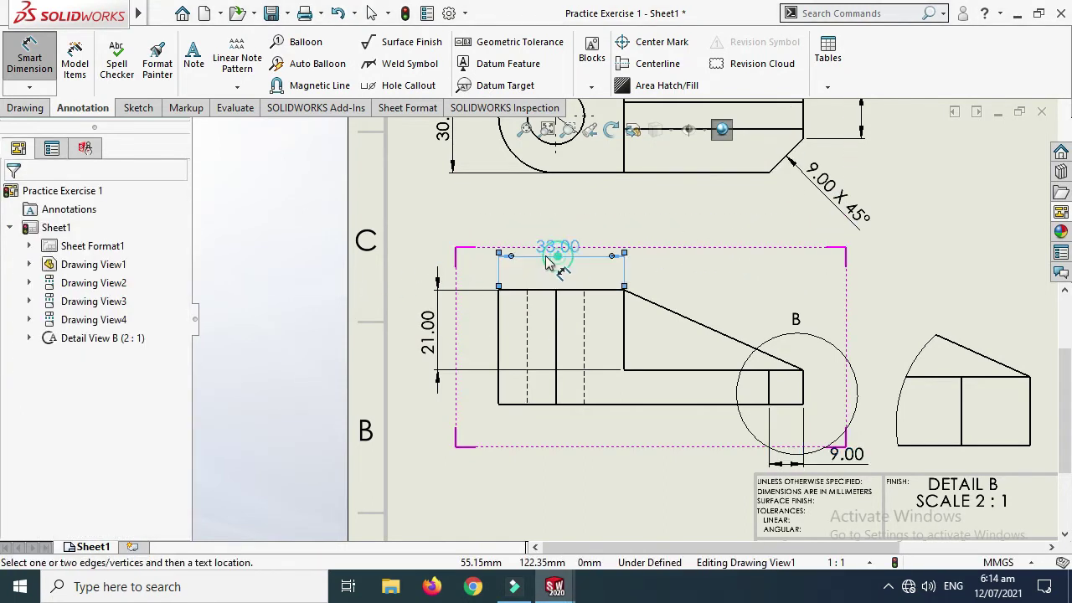
click(627, 311)
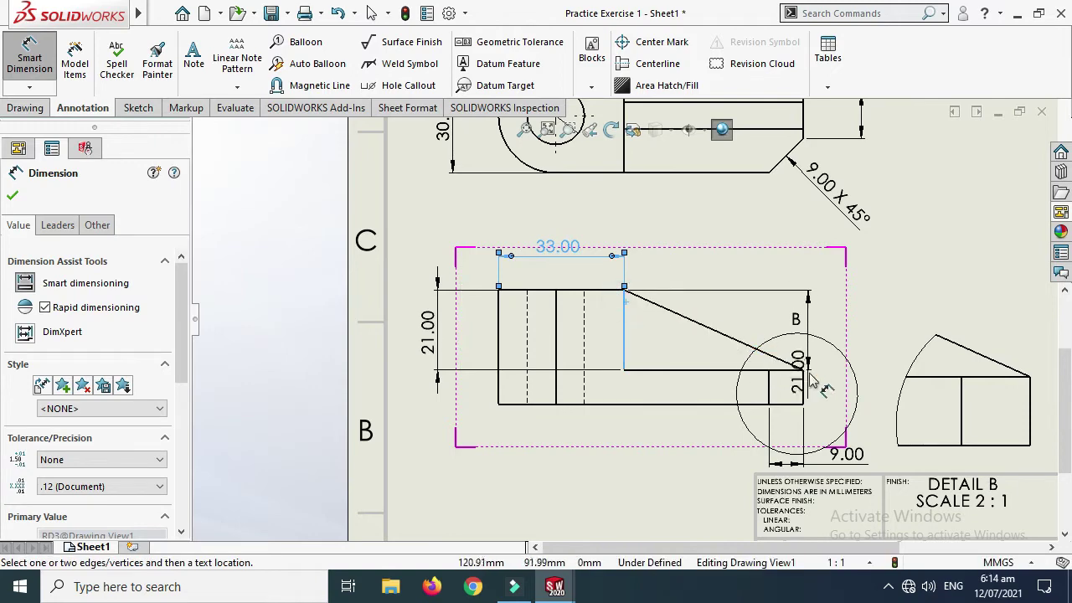
click(803, 384)
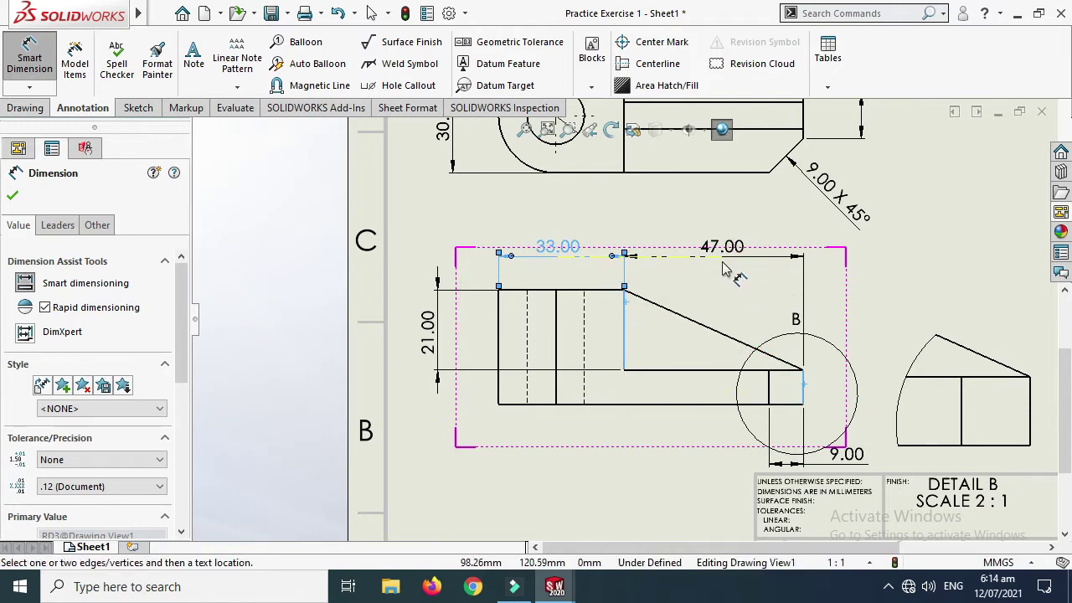
click(725, 268)
Step: Dimension the overall width of the side view along its upper edge, placing the text above the outline
key(f)
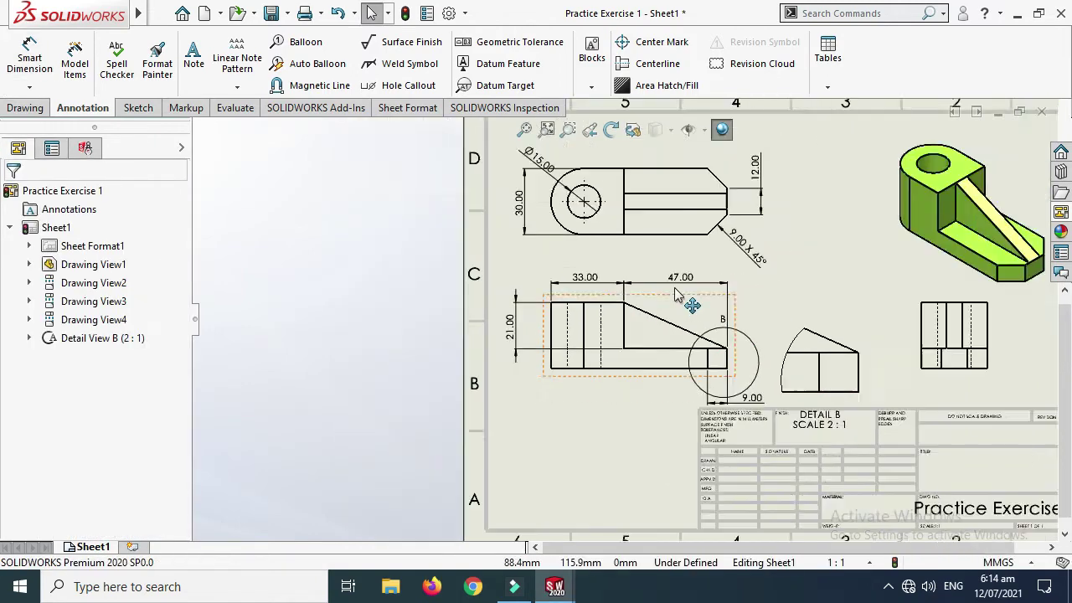
scroll(767, 252, down, 3)
click(12, 59)
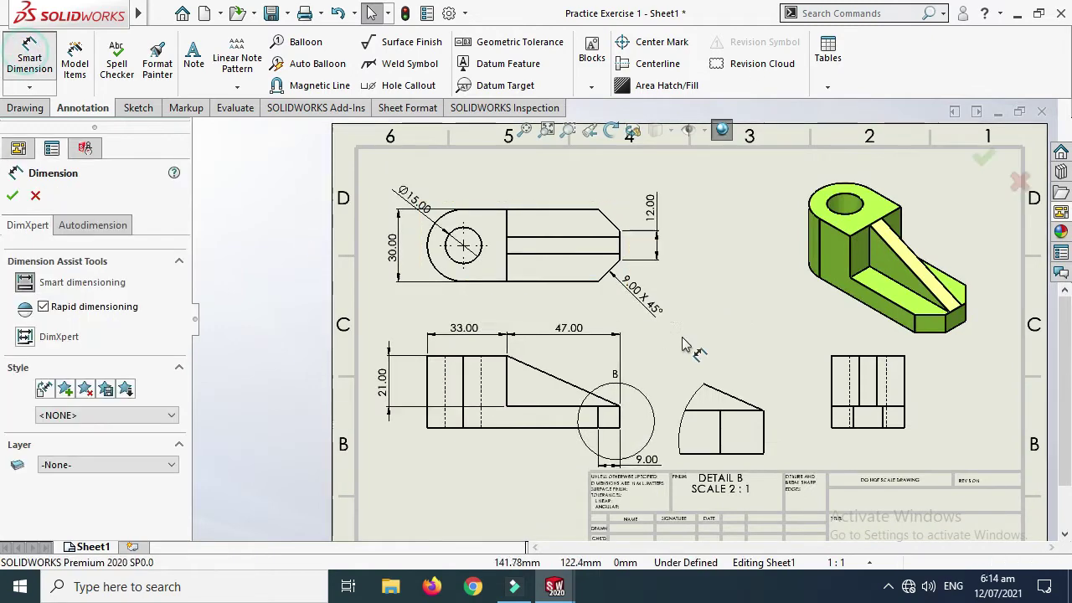
scroll(871, 377, down, 2)
click(877, 338)
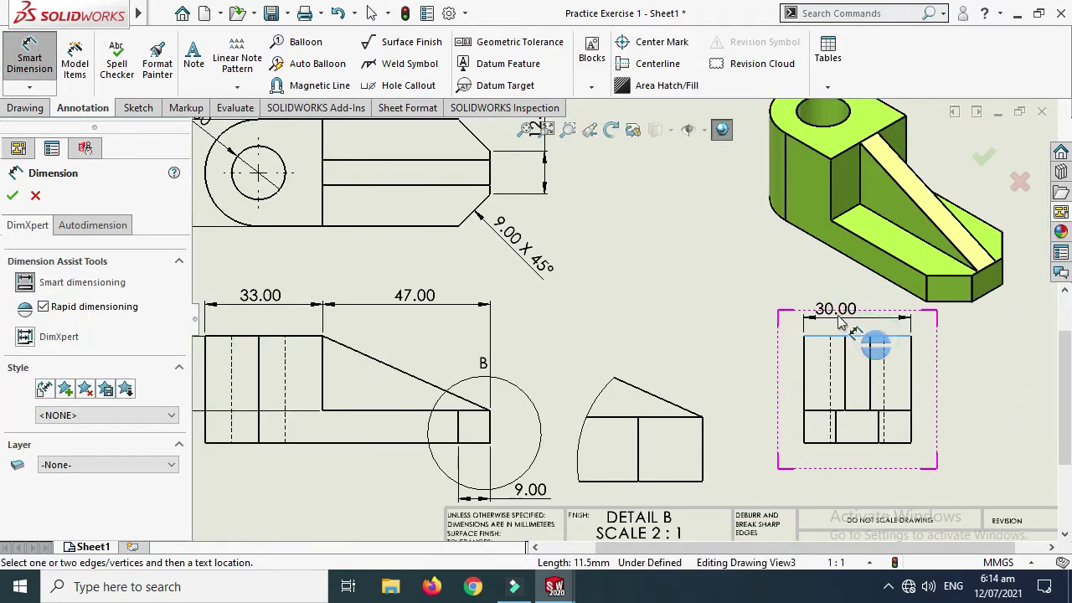
click(865, 326)
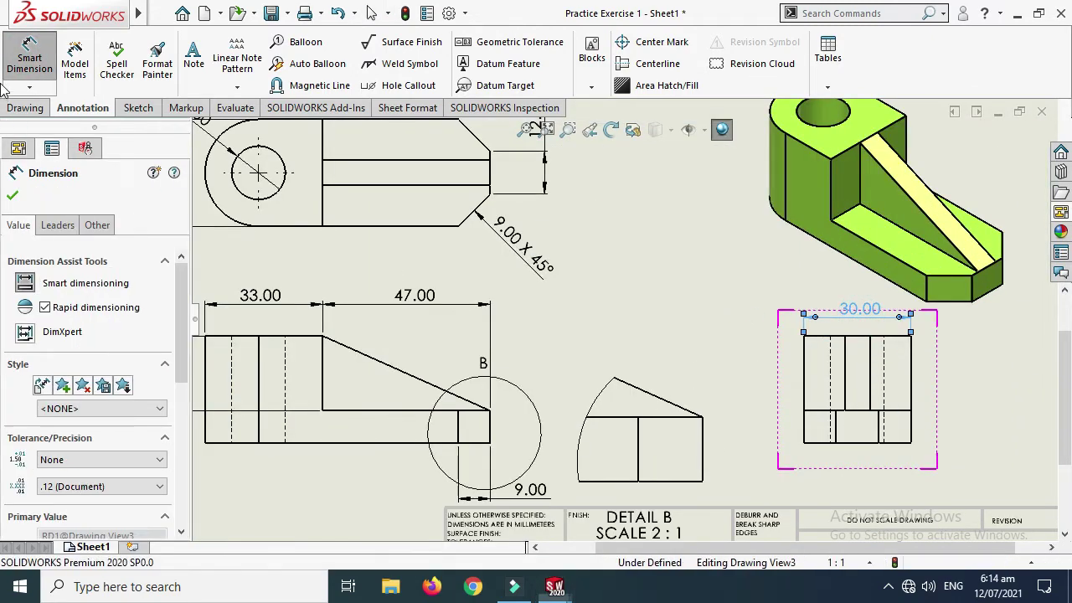
click(50, 81)
key(Escape)
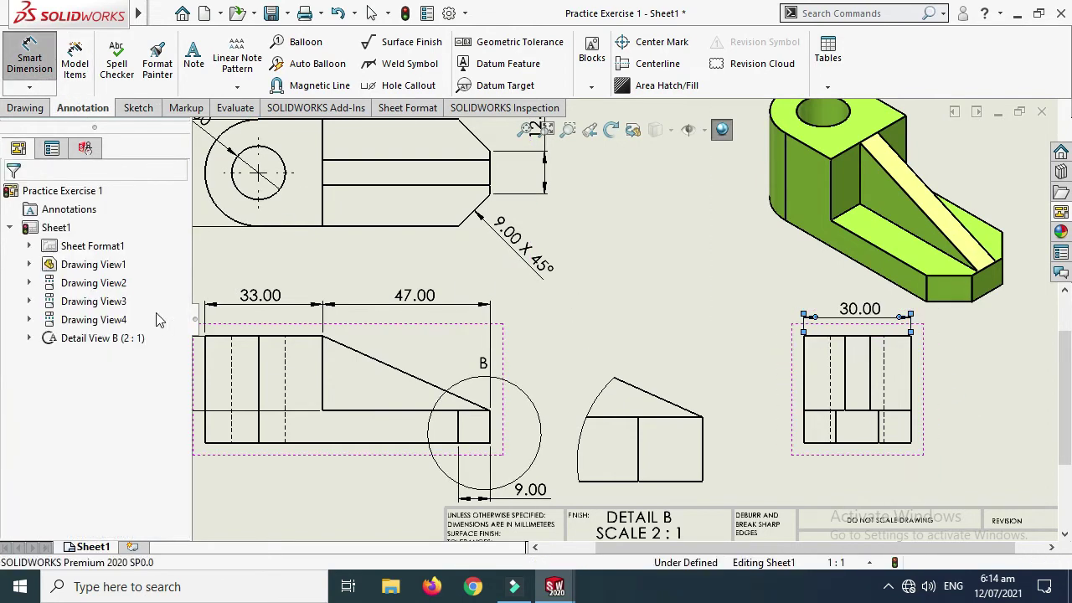
click(30, 60)
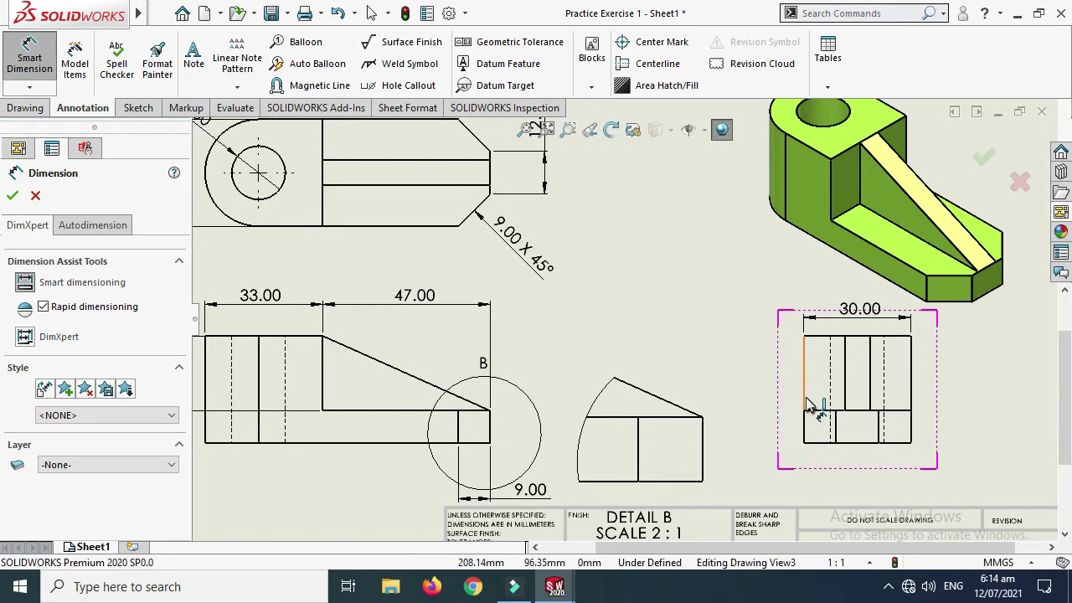
click(806, 356)
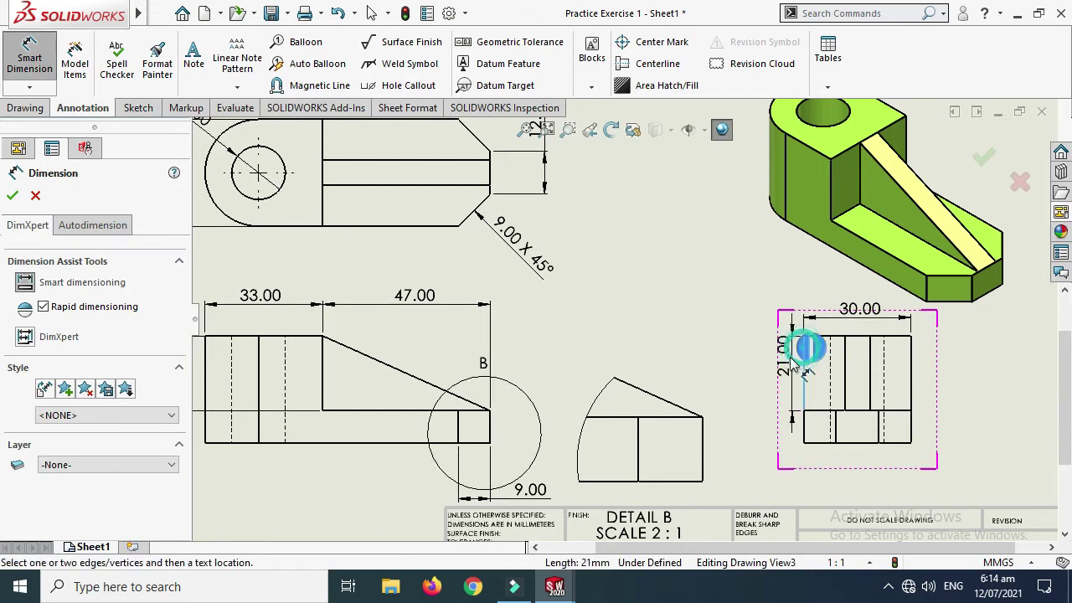
key(Escape)
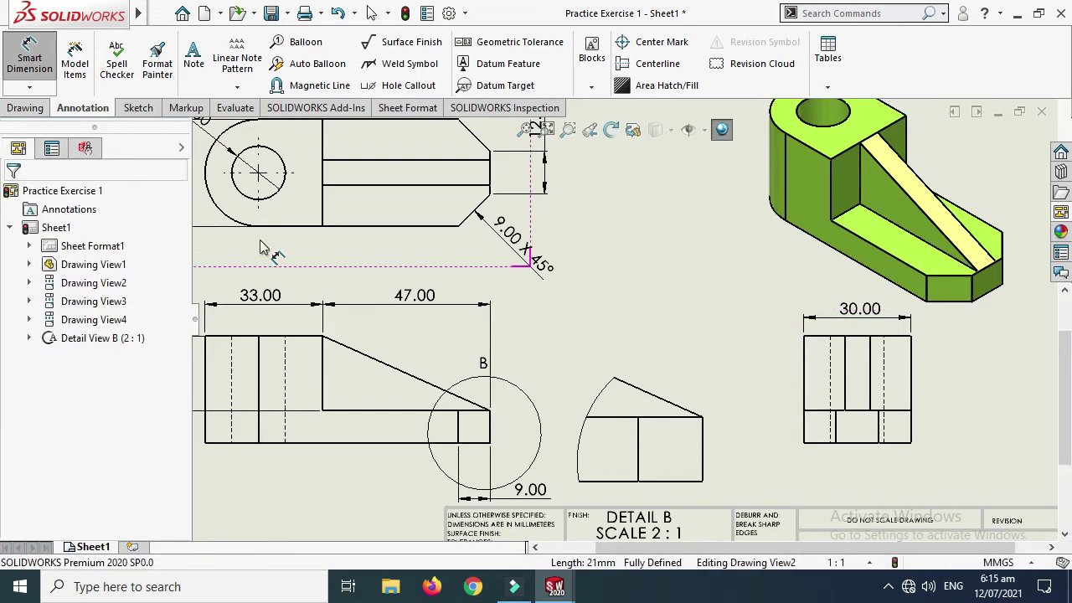
Step: Change the tolerance type of the top view's overall width dimension at the rounded end to Bilateral
scroll(378, 282, up, 2)
scroll(448, 310, down, 1)
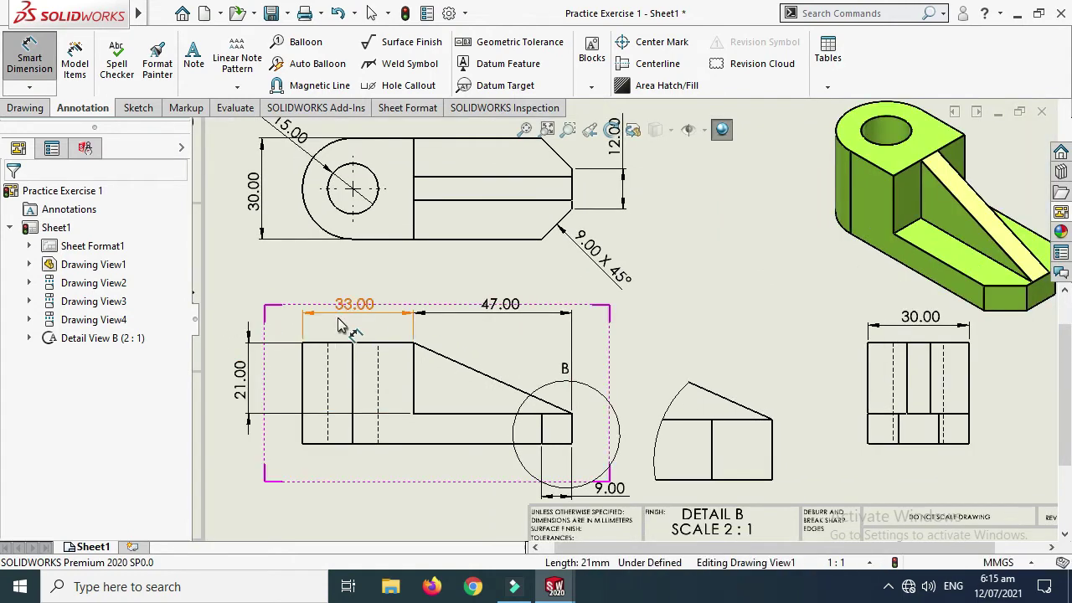
scroll(331, 244, up, 2)
scroll(402, 264, down, 3)
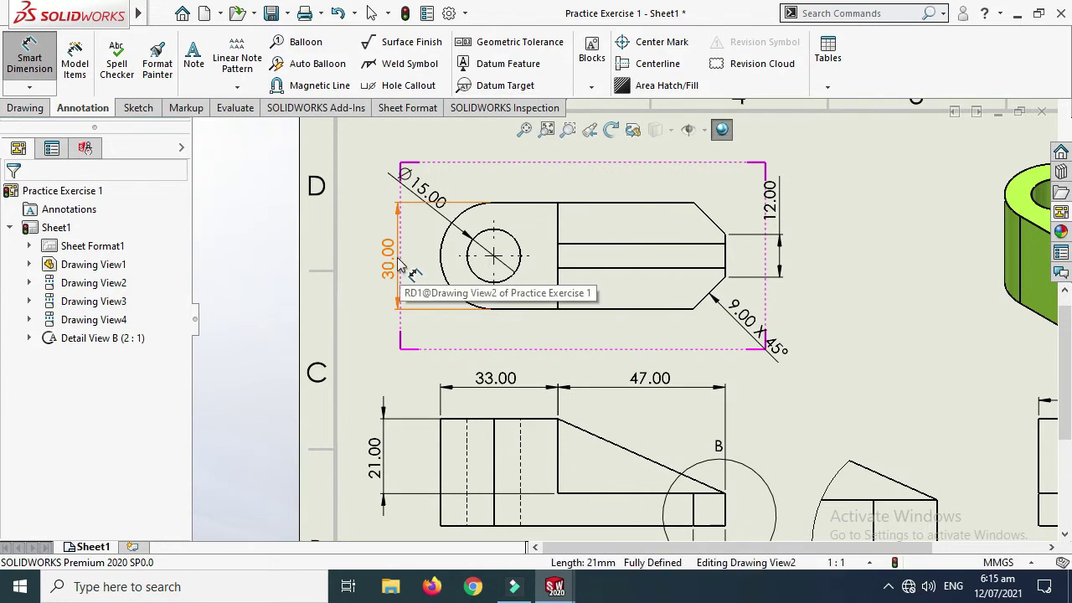
click(399, 266)
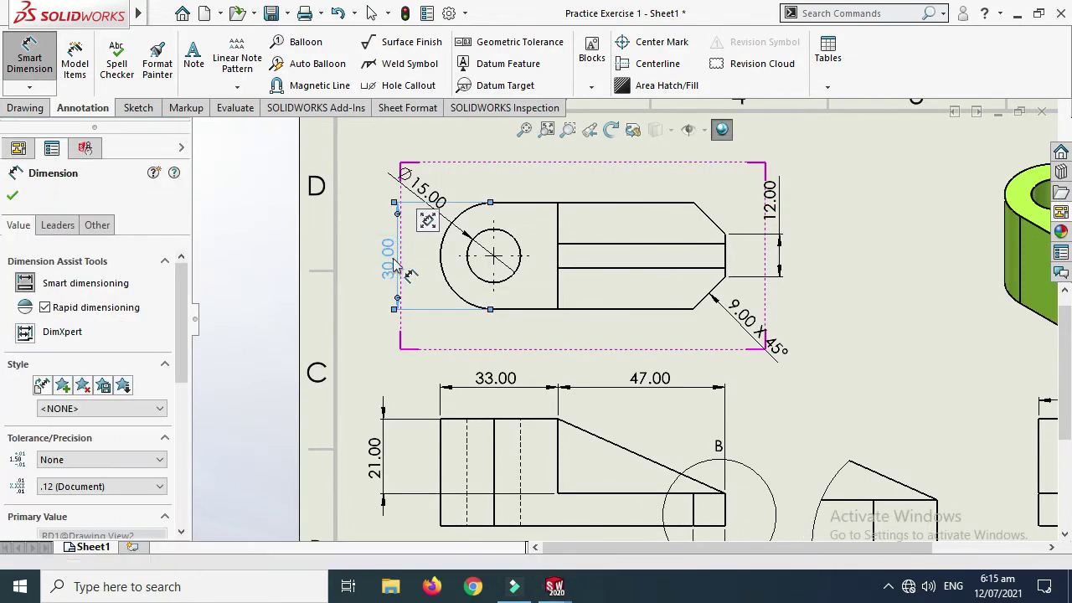
scroll(172, 319, down, 3)
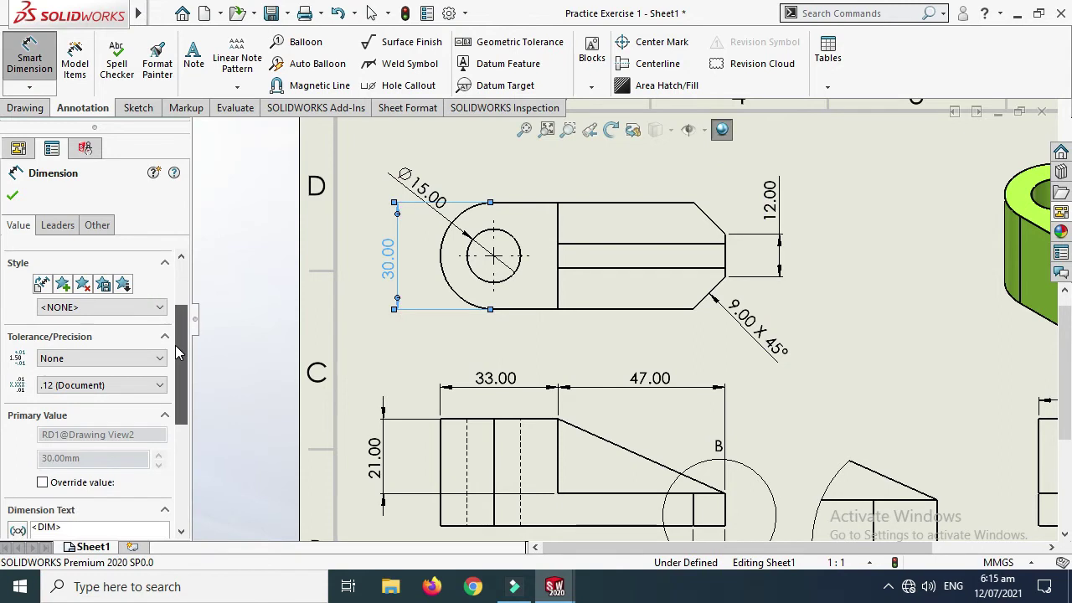
click(107, 363)
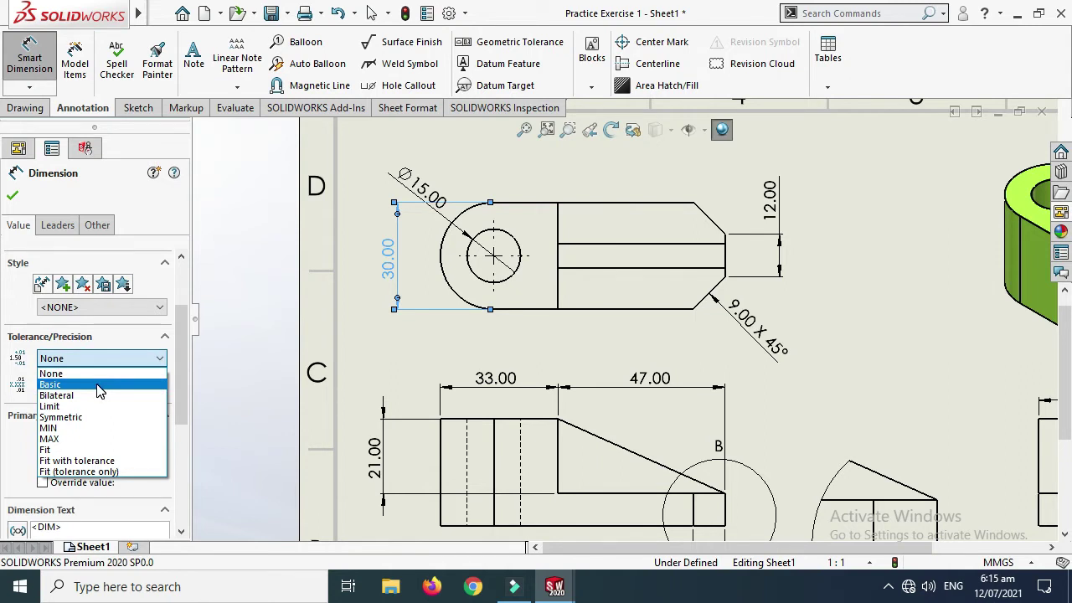
click(97, 386)
click(114, 358)
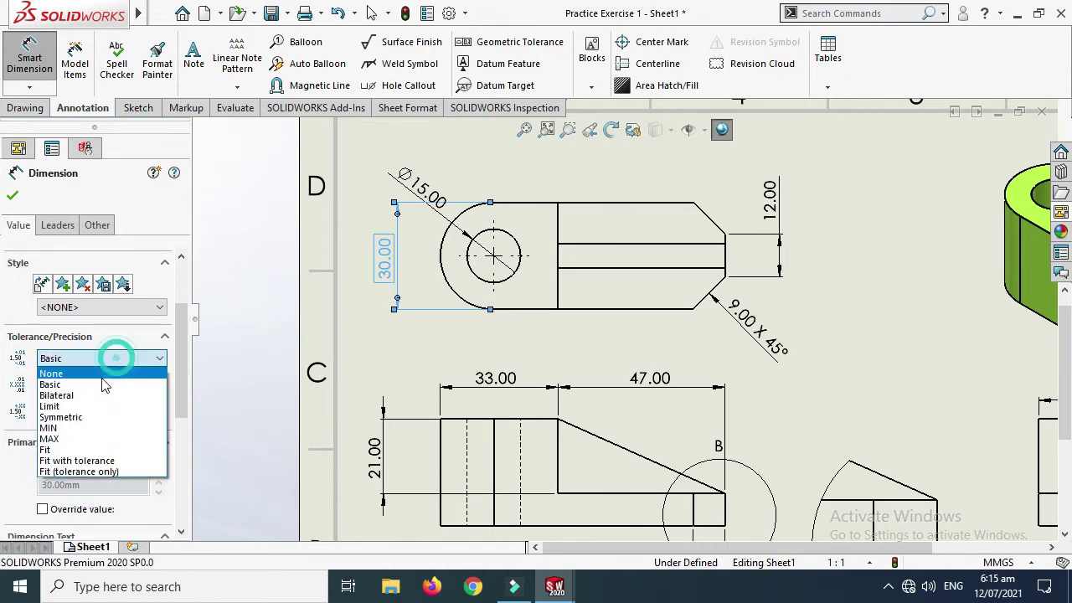
click(101, 395)
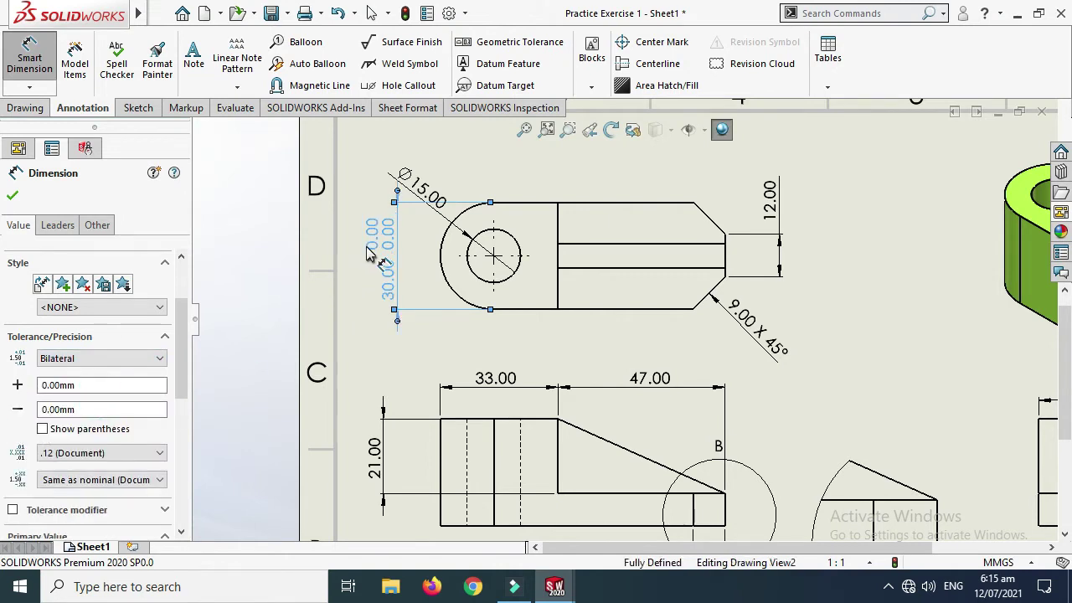
Step: Set that width dimension's bilateral tolerance to +0.05 mm and -0.03 mm and accept it
click(66, 385)
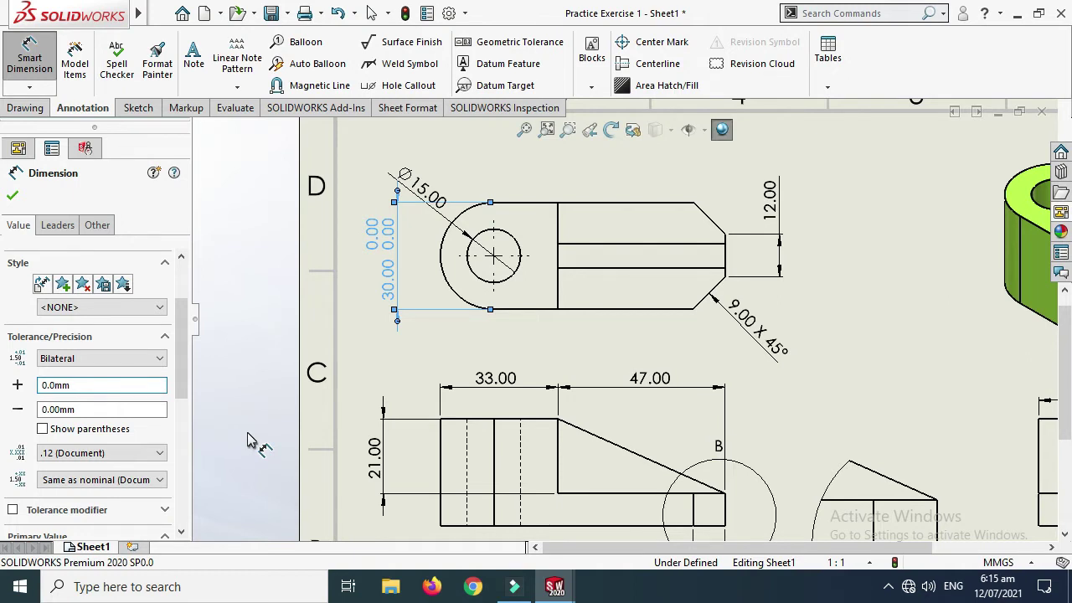
click(56, 409)
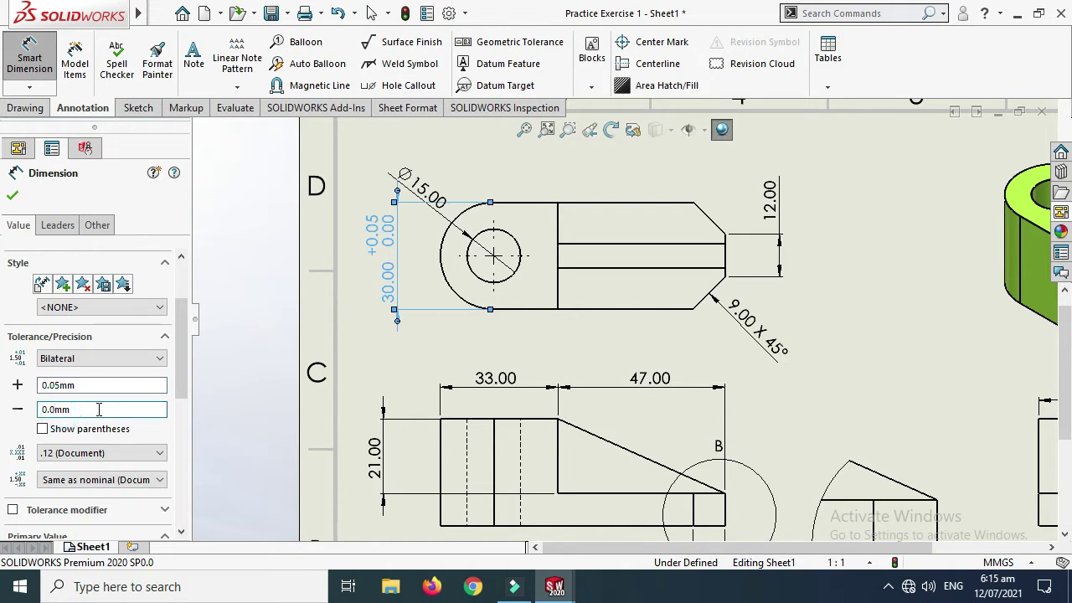
click(13, 198)
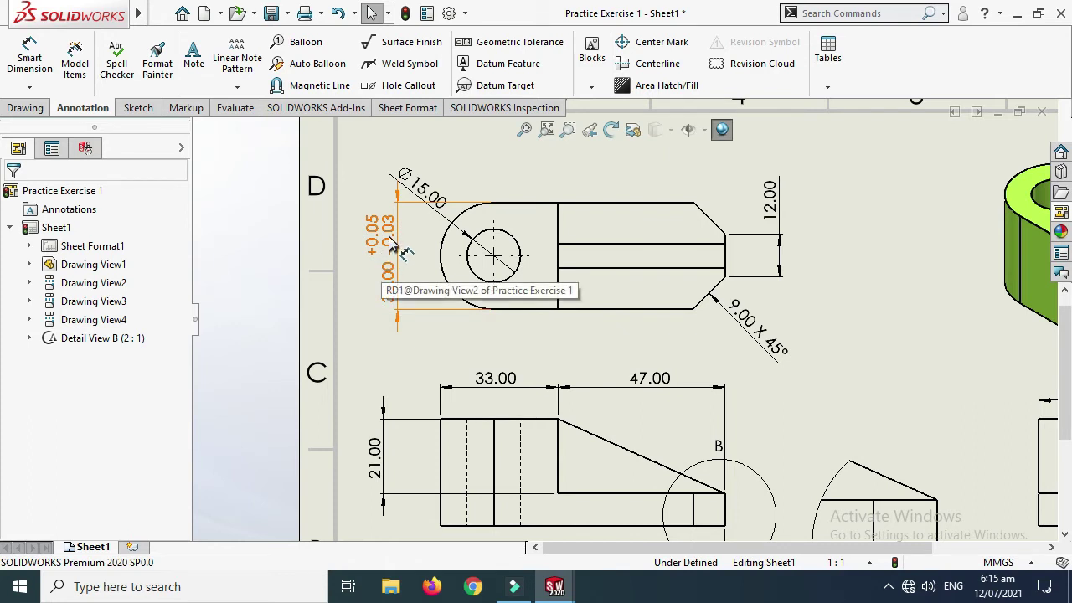
Step: Give the top view's short end edge dimension between the chamfers a Bilateral tolerance of +0.01 mm and -0.01 mm
click(773, 192)
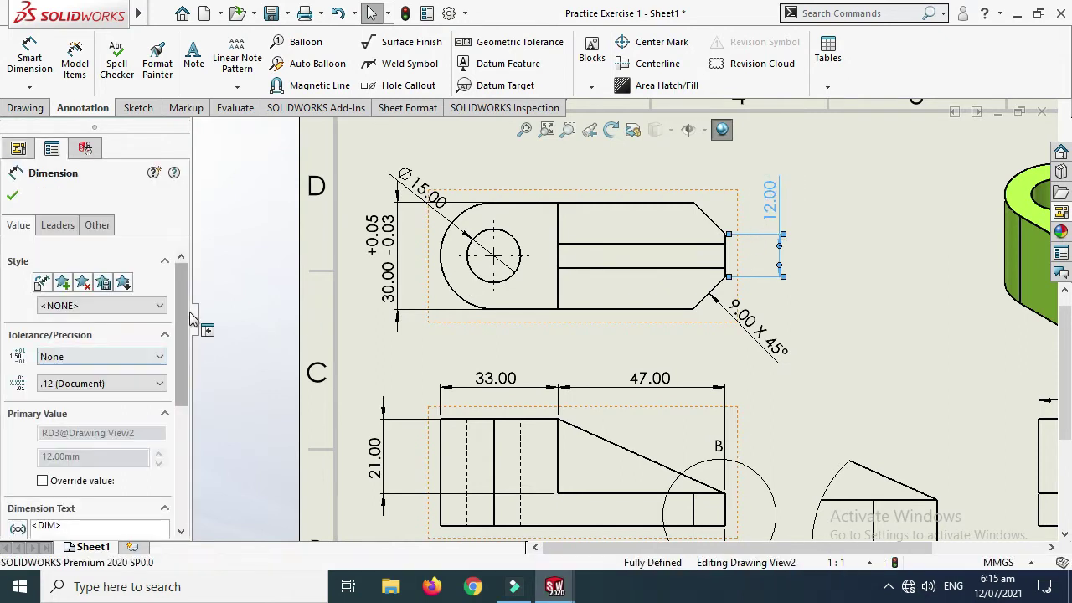
click(100, 356)
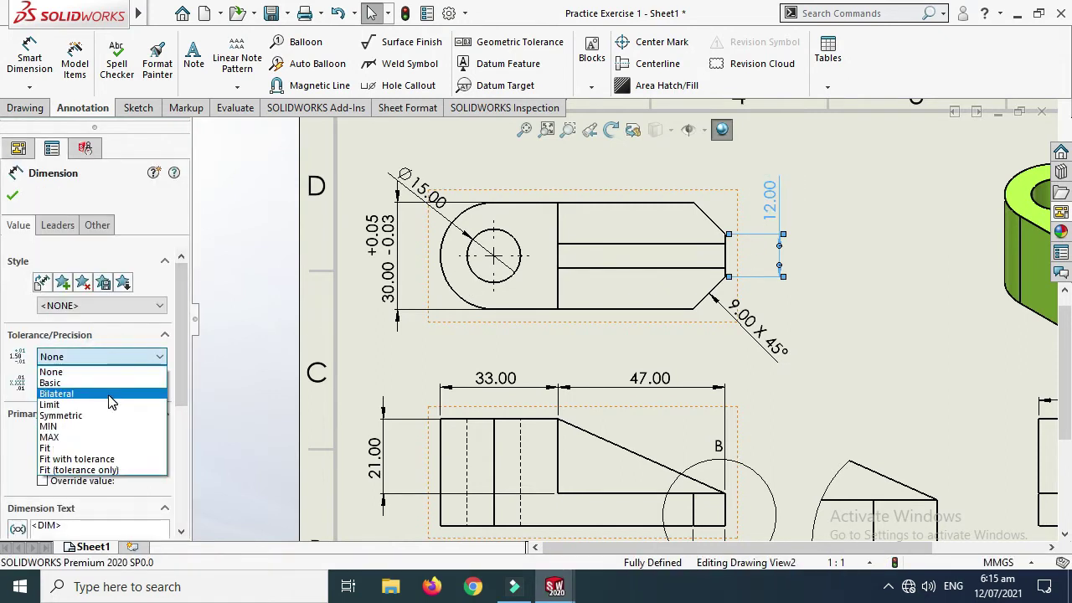
click(110, 395)
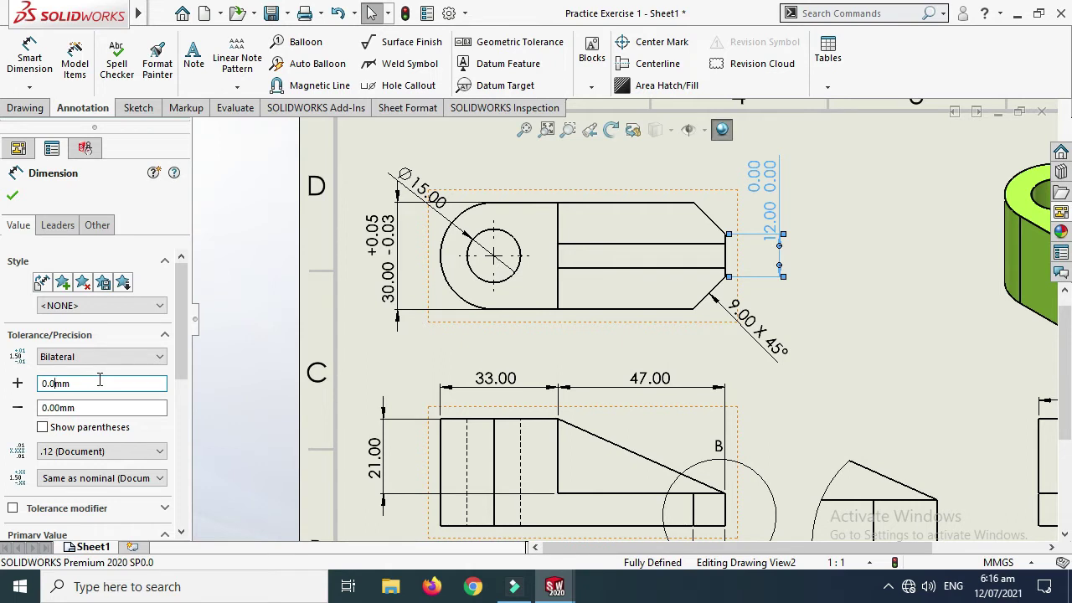
click(60, 408)
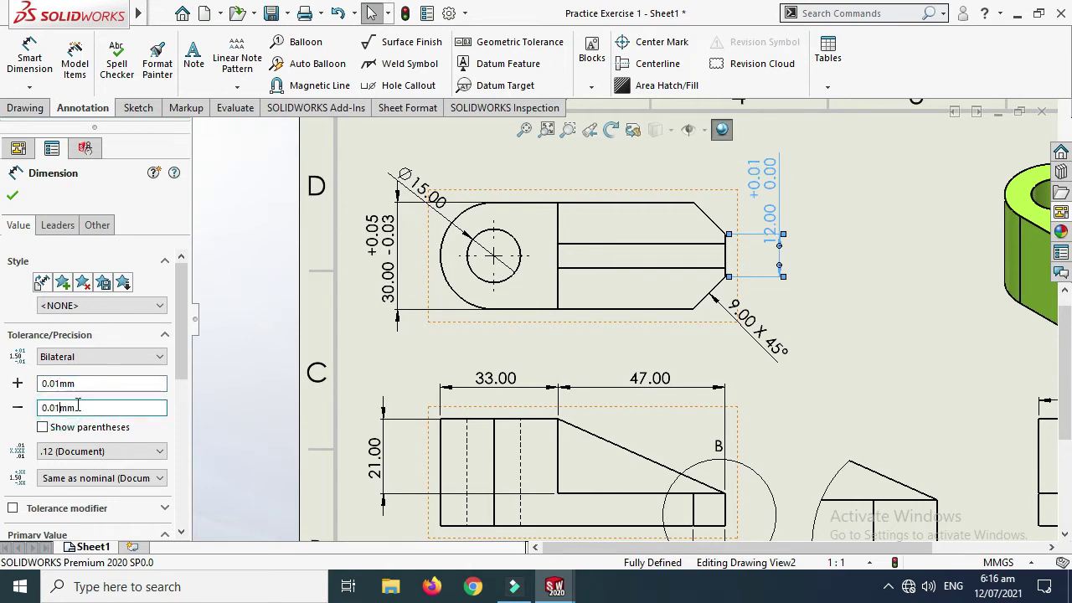
click(12, 195)
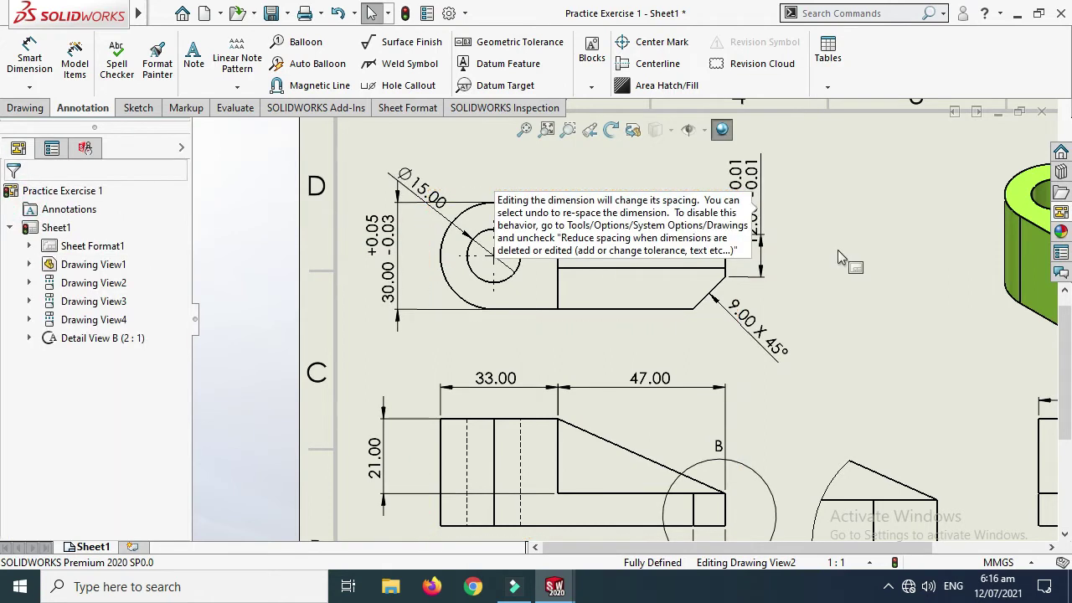
click(864, 230)
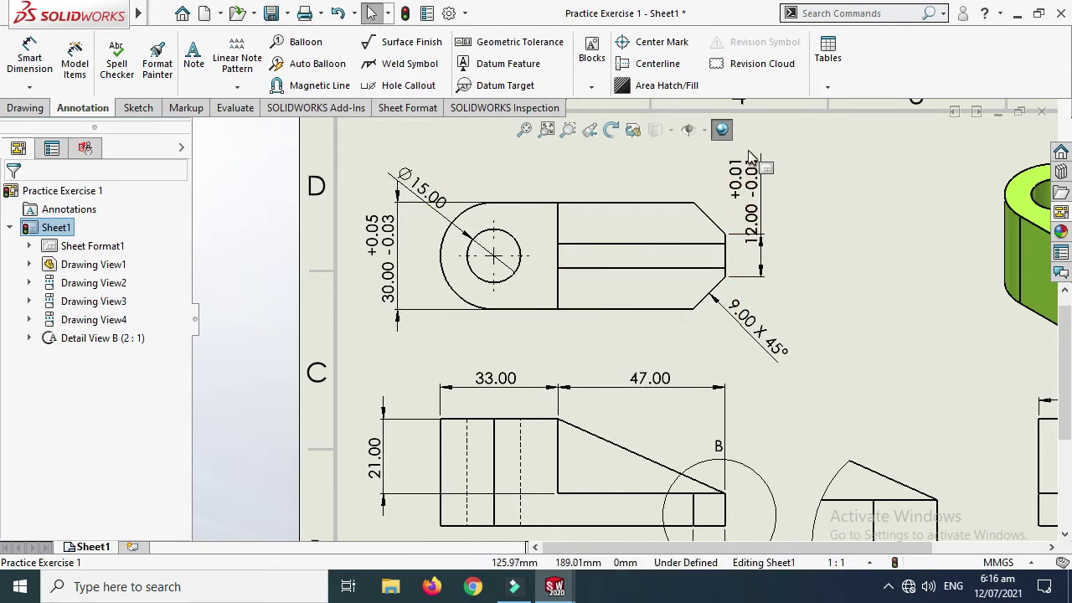
Step: Give the front view's horizontal dimension above the sloped rib a Symmetric tolerance of 0.05 mm
click(659, 385)
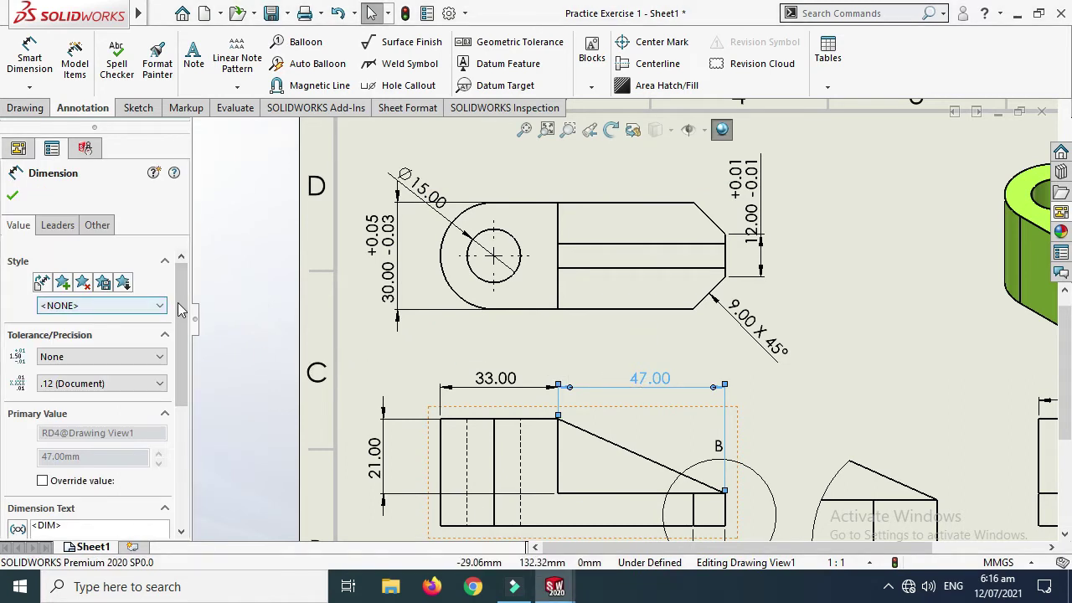
scroll(184, 307, down, 1)
click(121, 295)
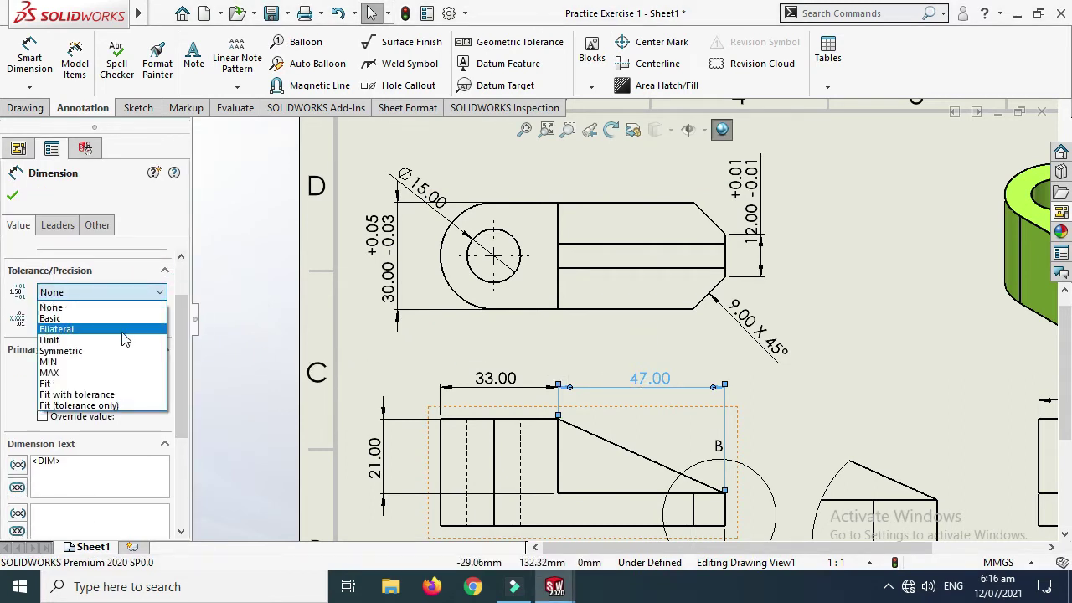
click(125, 352)
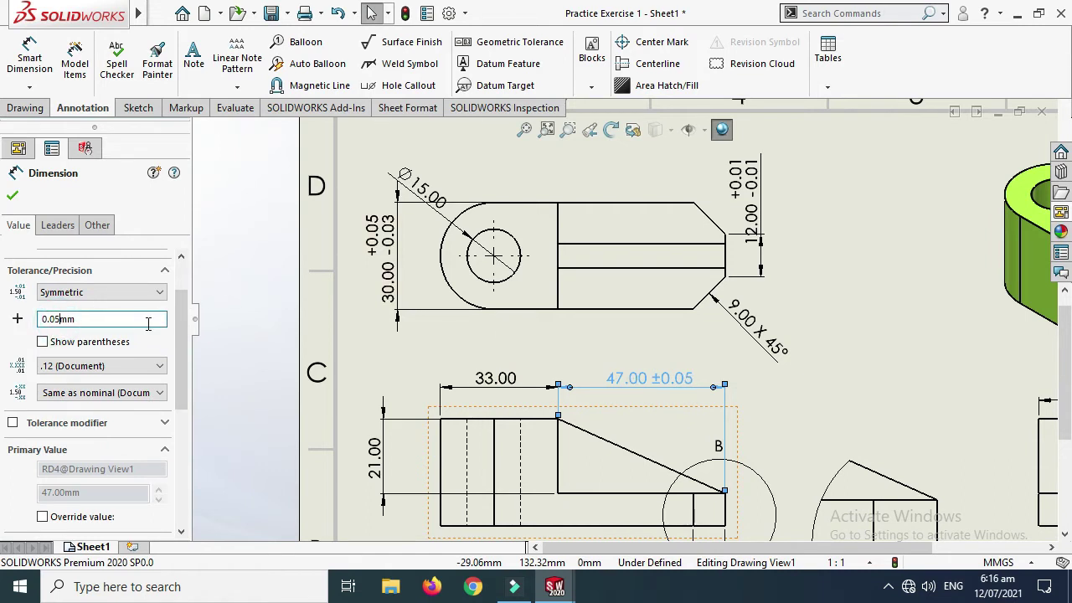
click(12, 197)
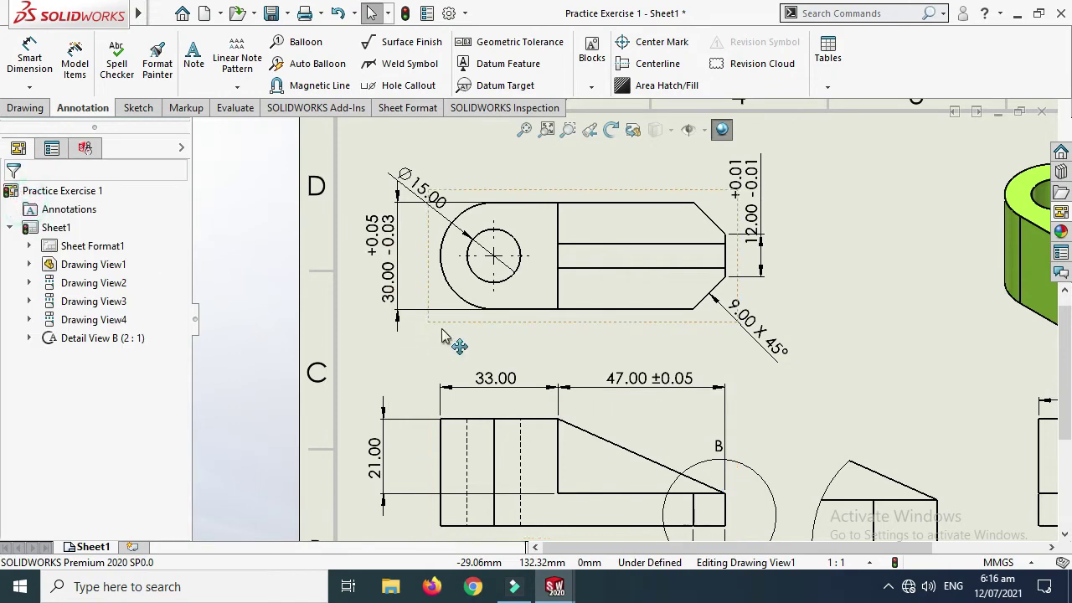
scroll(617, 331, up, 3)
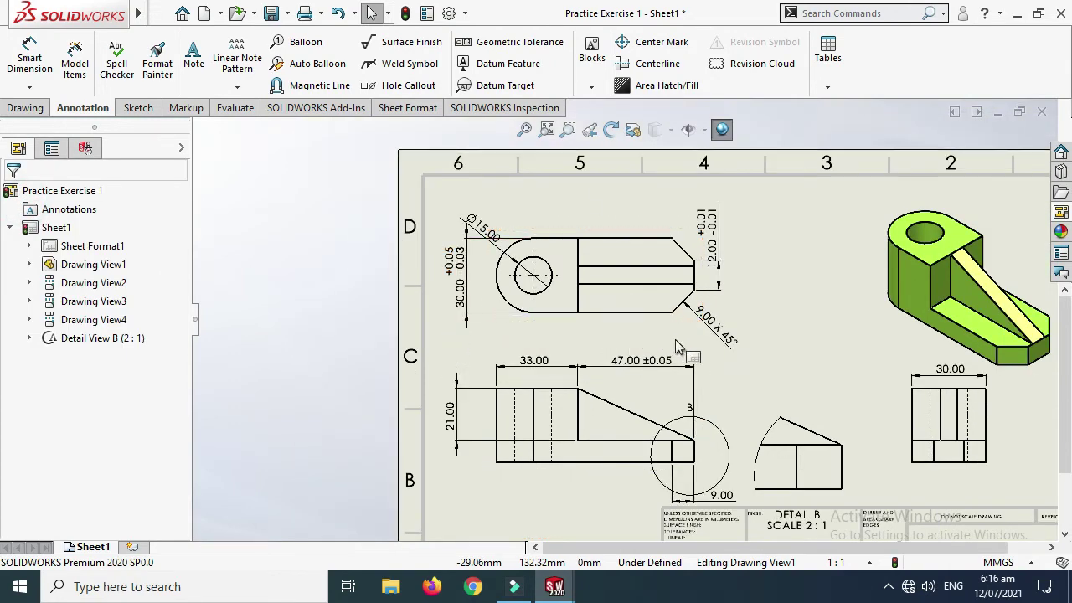
Step: Place a JIS Surface Texture 3 surface finish symbol on the upper edge of the 30 mm wide side view
scroll(678, 348, up, 1)
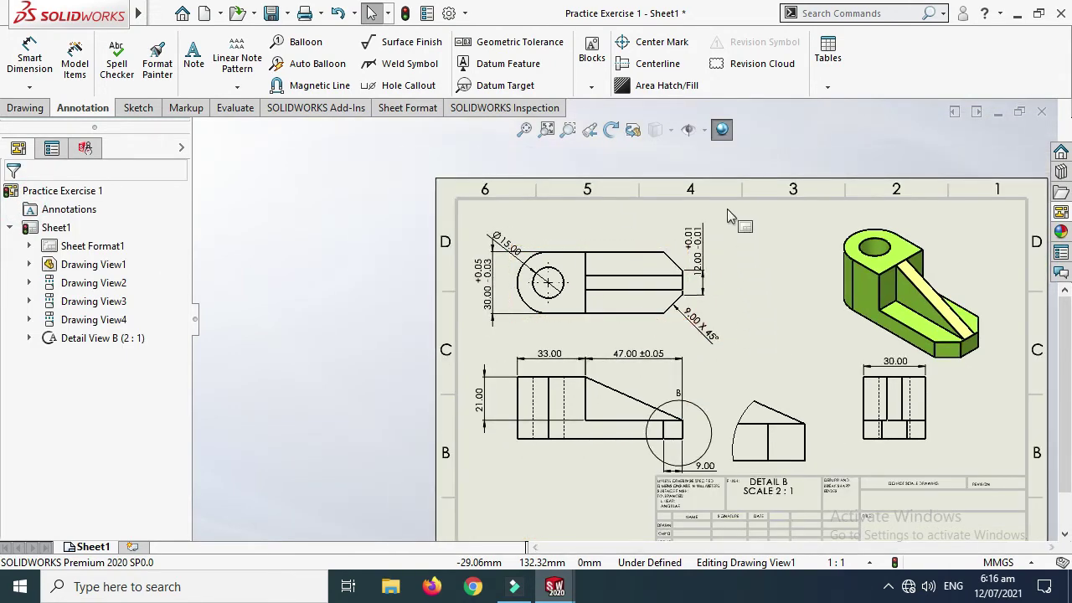
click(402, 44)
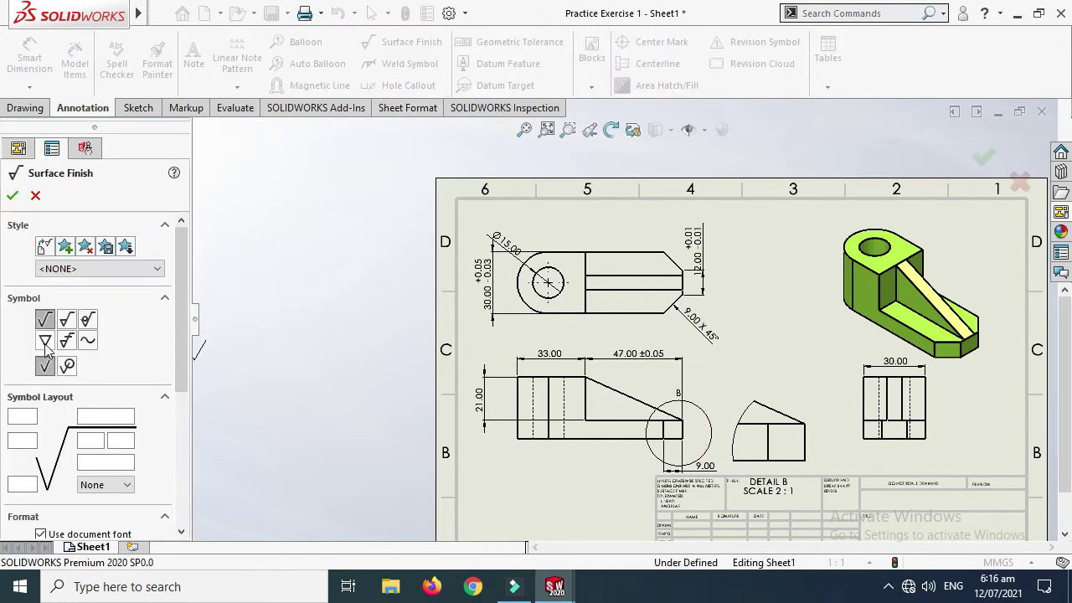
click(45, 340)
scroll(702, 285, up, 1)
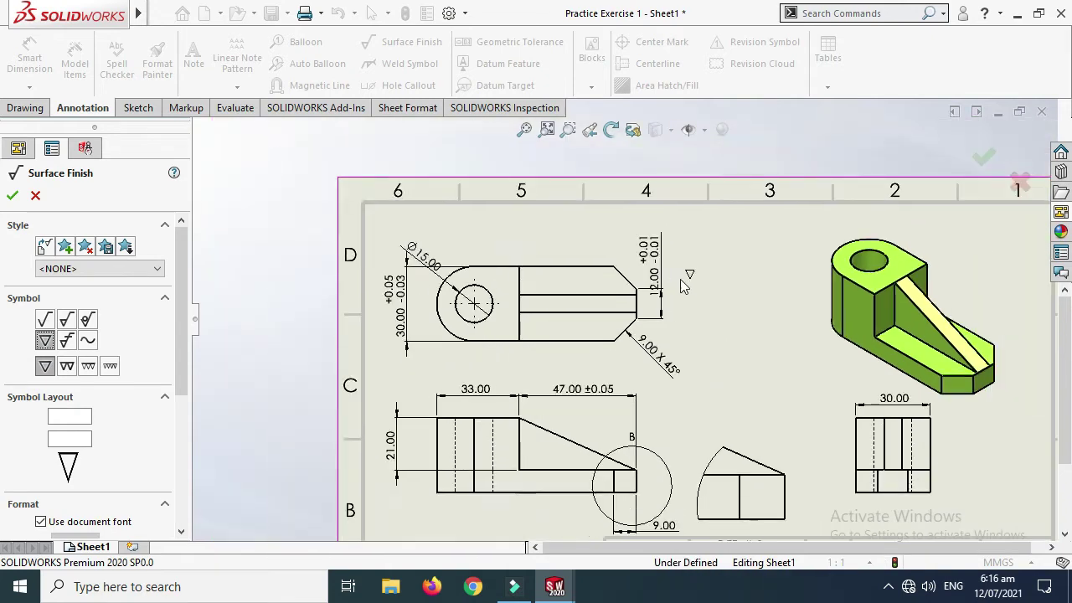
scroll(641, 407, up, 1)
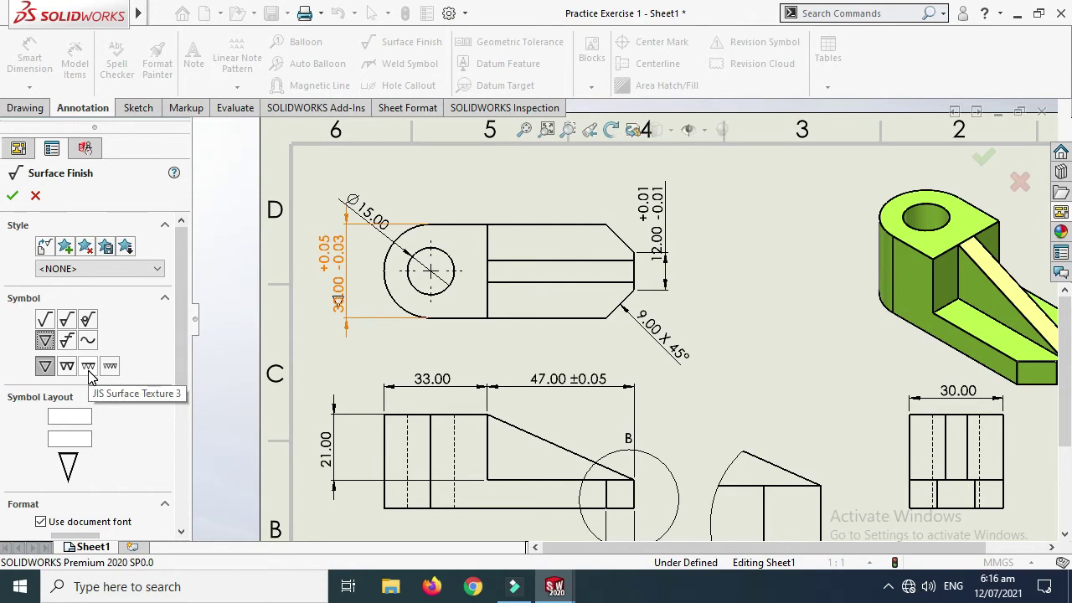
click(88, 365)
scroll(622, 322, down, 1)
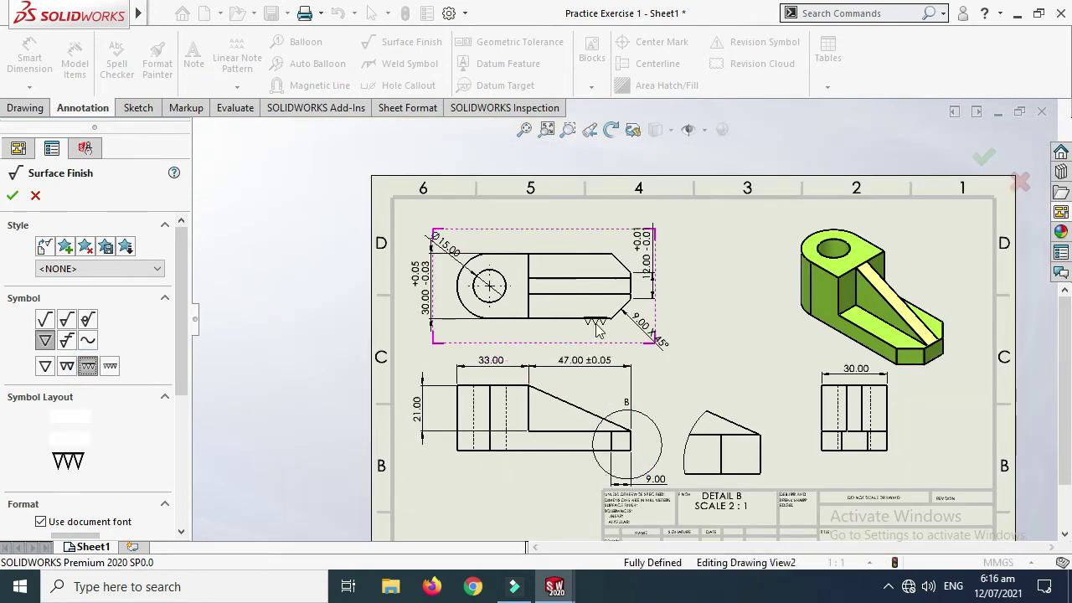
scroll(582, 317, up, 2)
scroll(563, 334, down, 1)
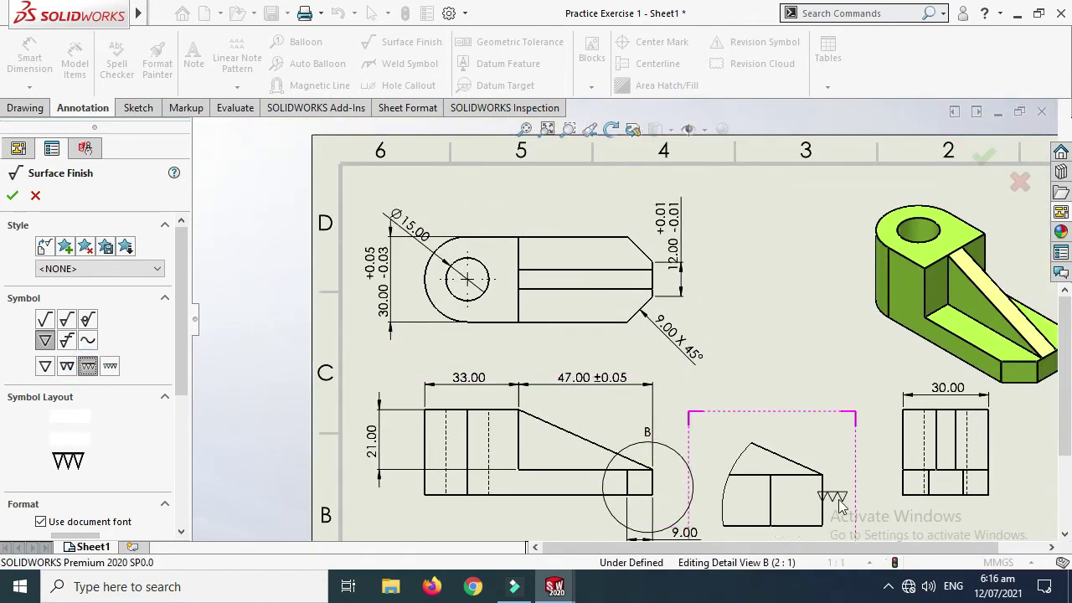
scroll(963, 402, up, 3)
scroll(754, 385, up, 1)
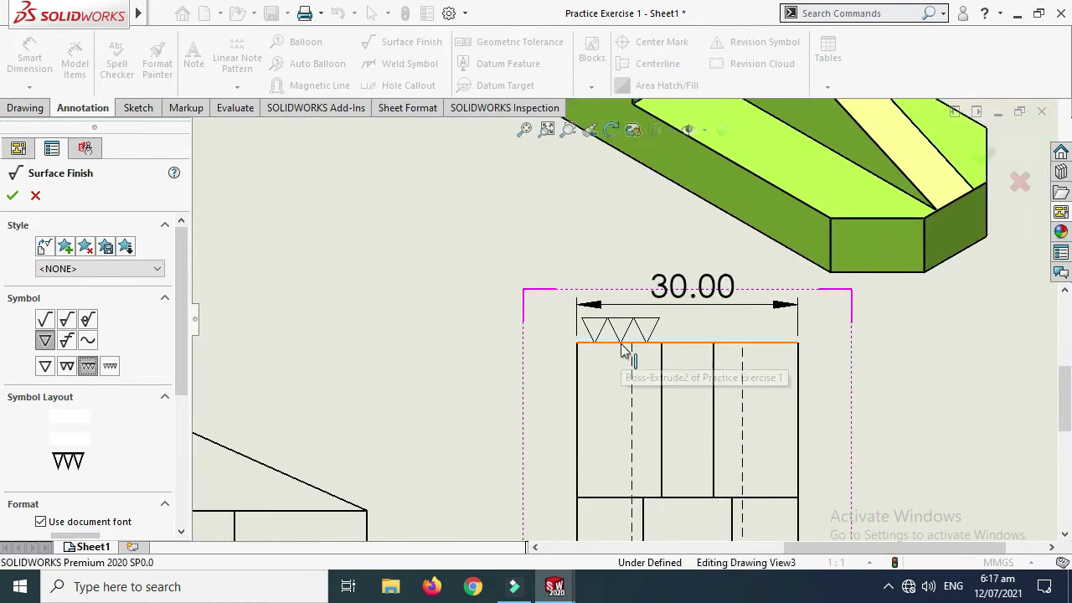
click(627, 343)
click(474, 347)
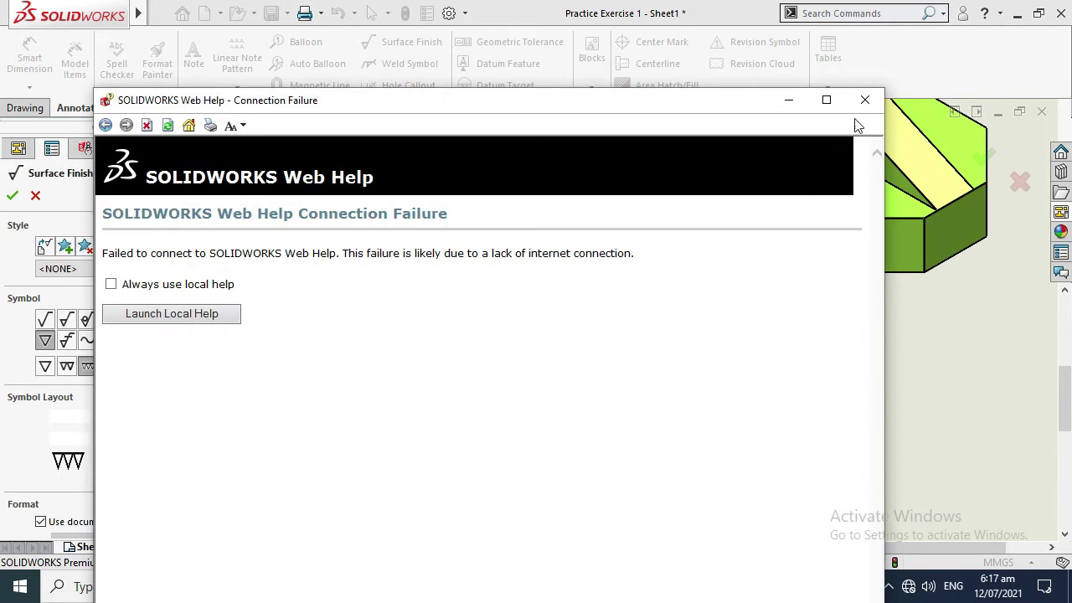
click(865, 100)
key(Escape)
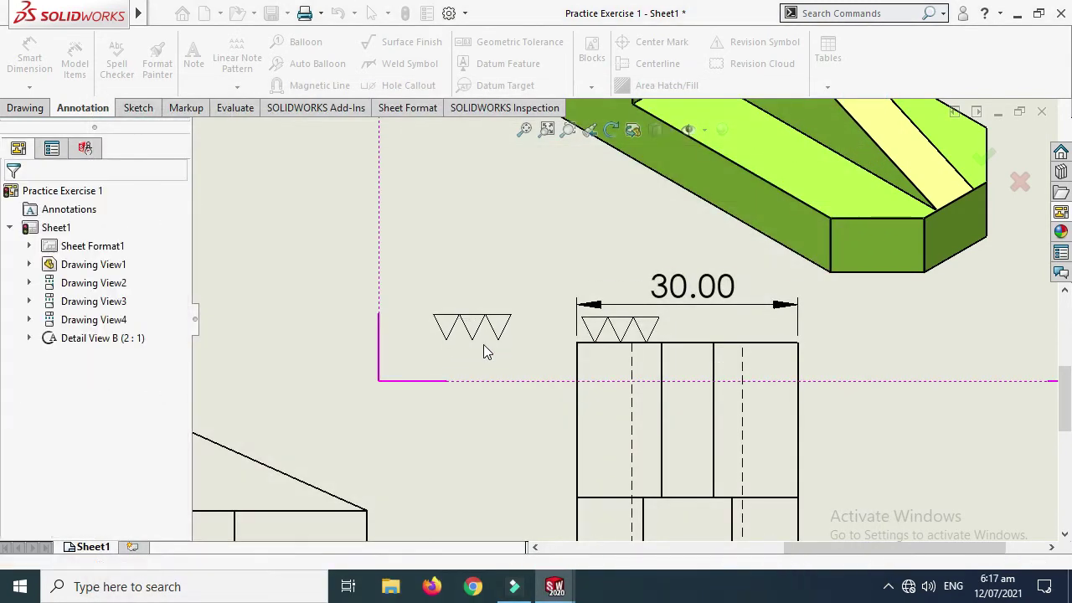
click(477, 326)
key(Delete)
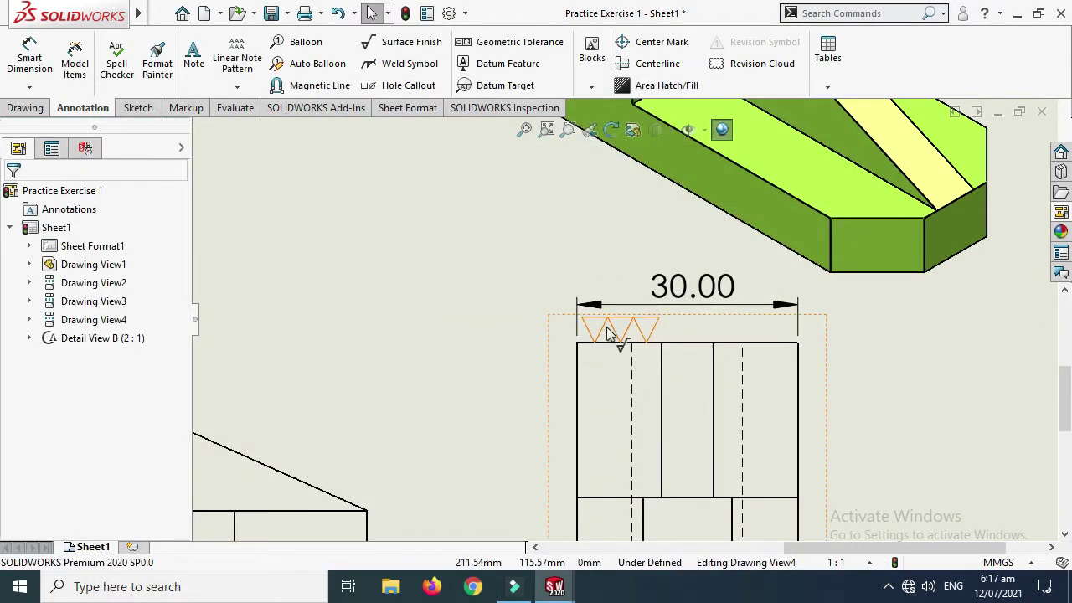
Step: Move the surface finish symbol off the side view onto an extension line left of its upper edge
drag(609, 332, 471, 335)
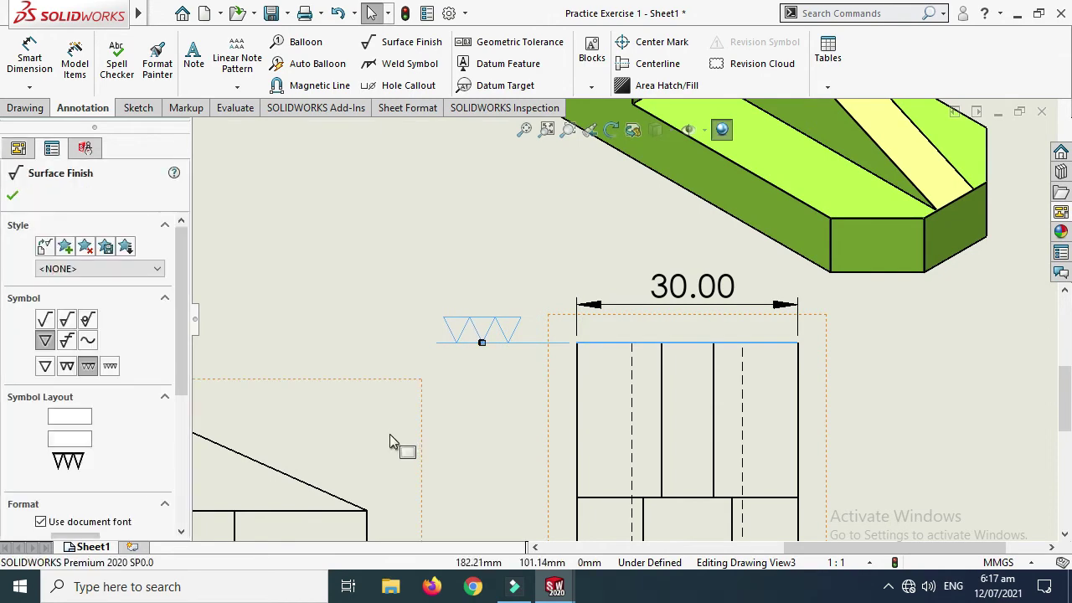
click(390, 434)
scroll(586, 310, up, 5)
scroll(529, 273, up, 2)
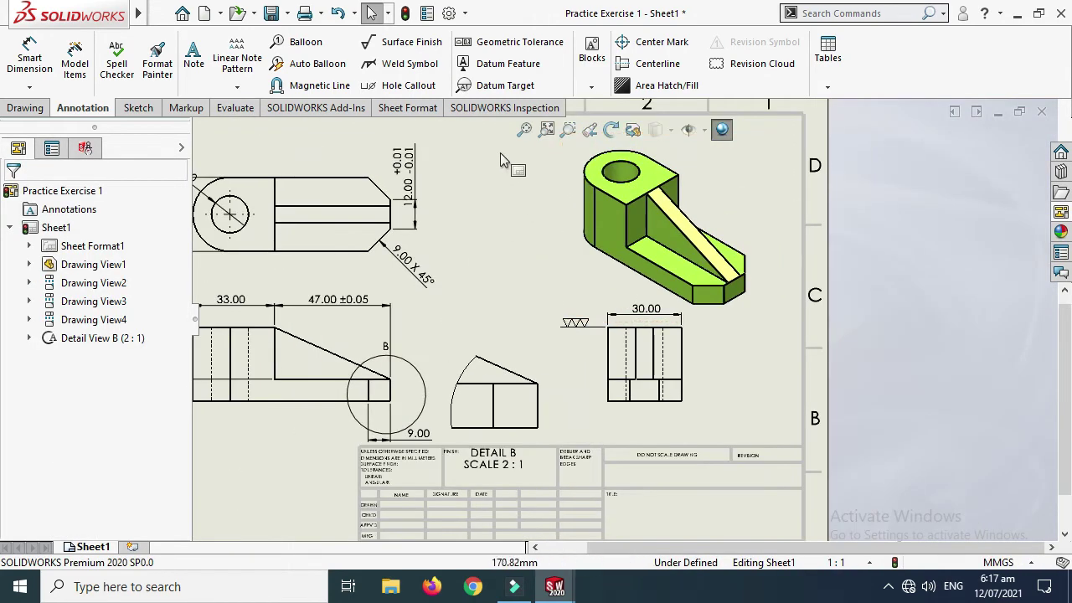
Step: Examine the rib and its adjoining faces in the shaded isometric view
scroll(603, 235, up, 3)
scroll(649, 235, down, 3)
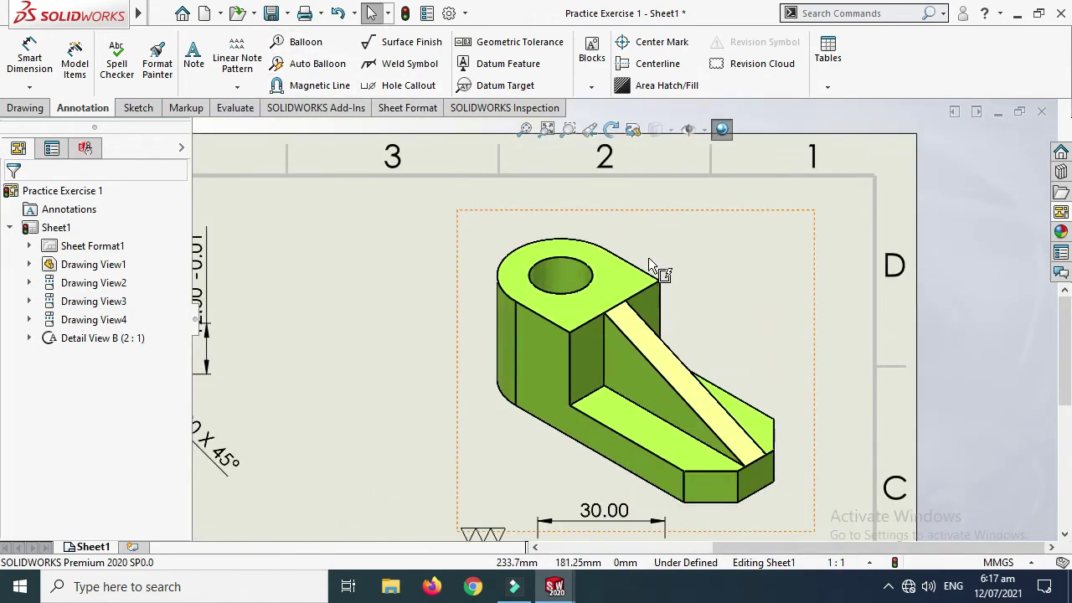
scroll(624, 345, down, 2)
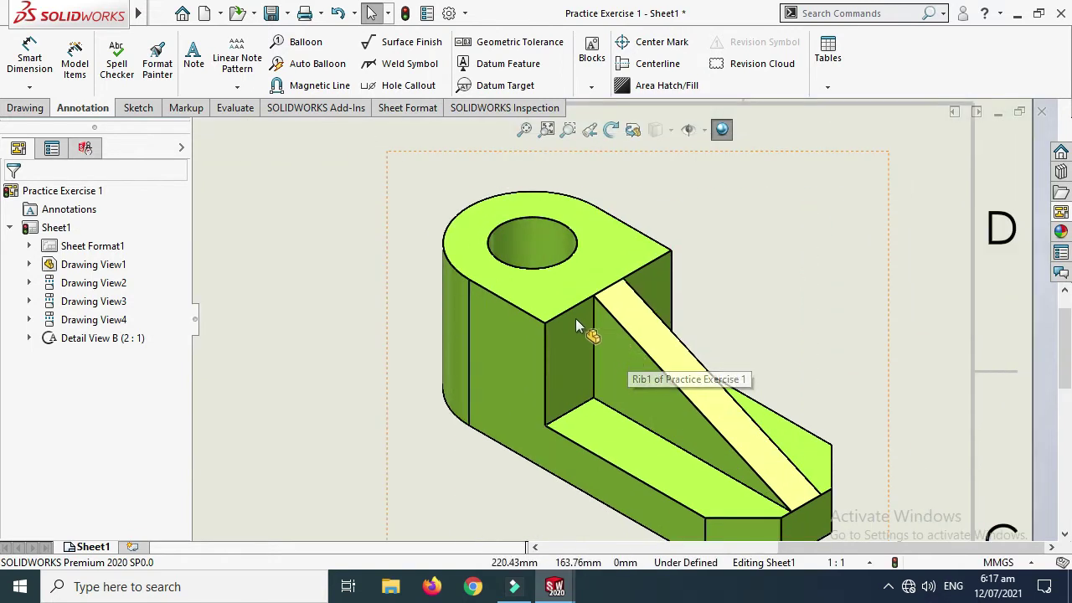
scroll(578, 320, down, 1)
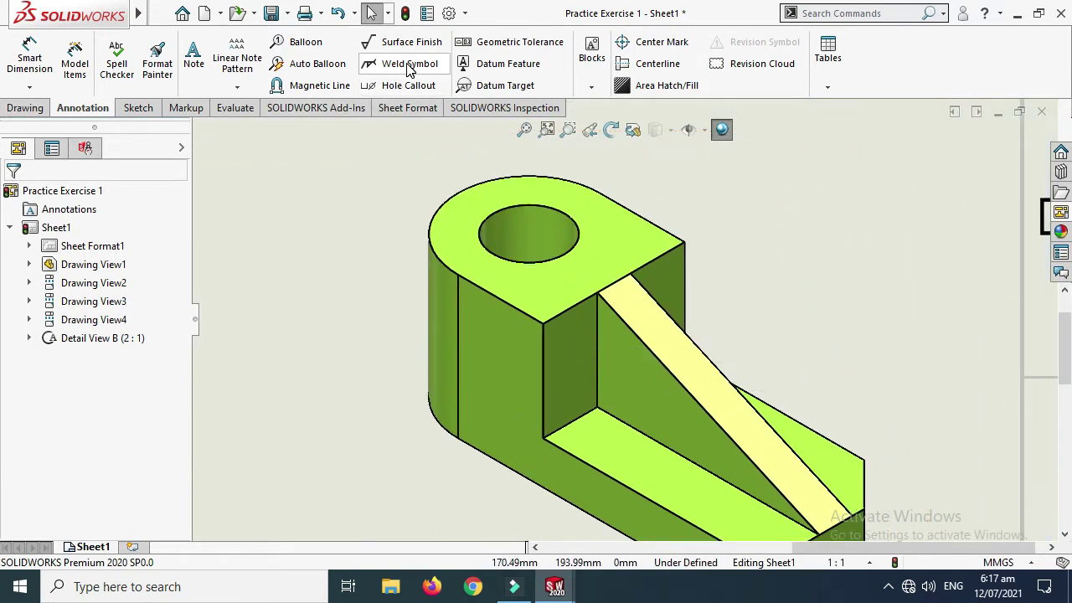
scroll(316, 252, up, 3)
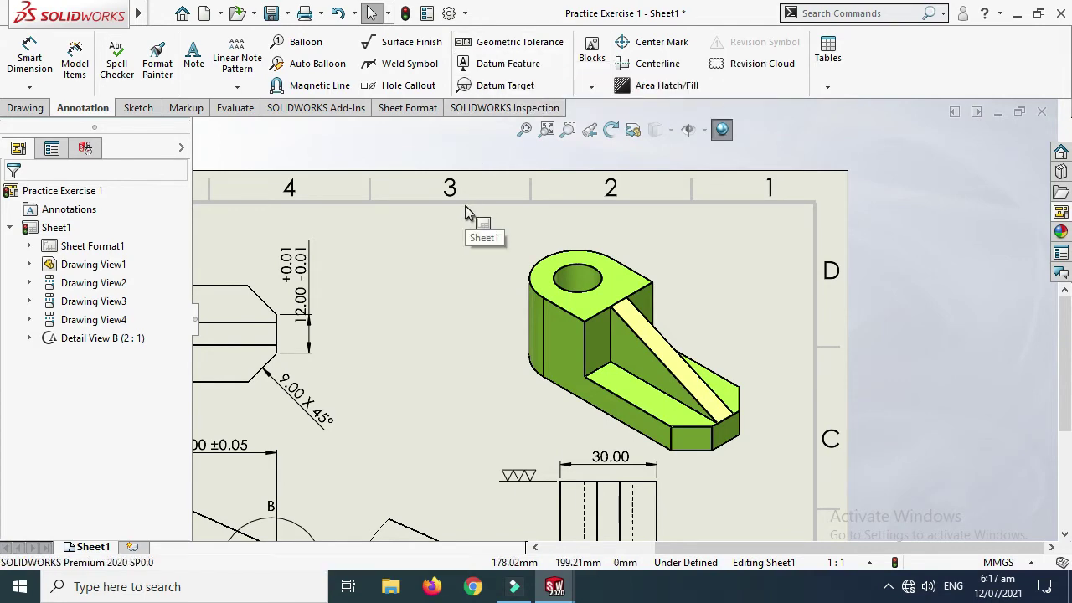
scroll(435, 294, up, 2)
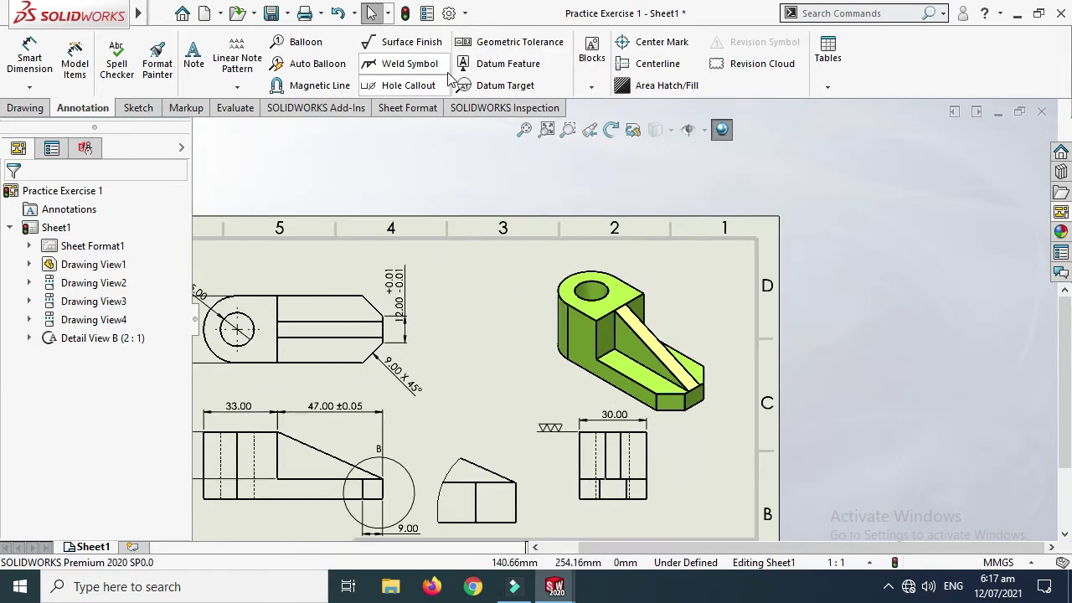
scroll(355, 274, up, 2)
scroll(355, 277, down, 3)
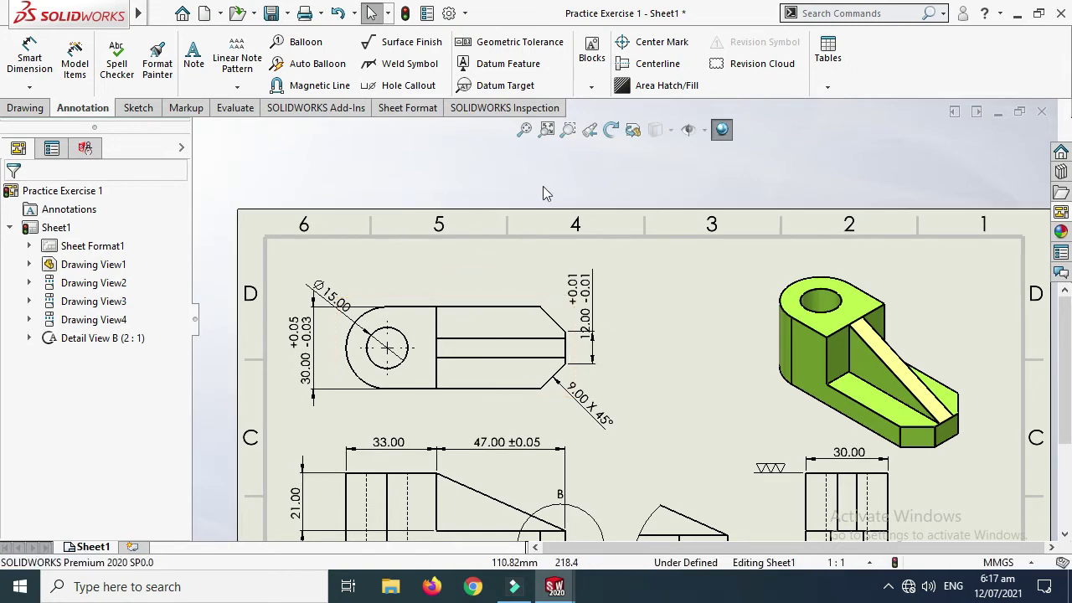
Step: Insert a centerline midway between the two long outer edges of the top view
scroll(574, 383, up, 2)
scroll(544, 369, down, 4)
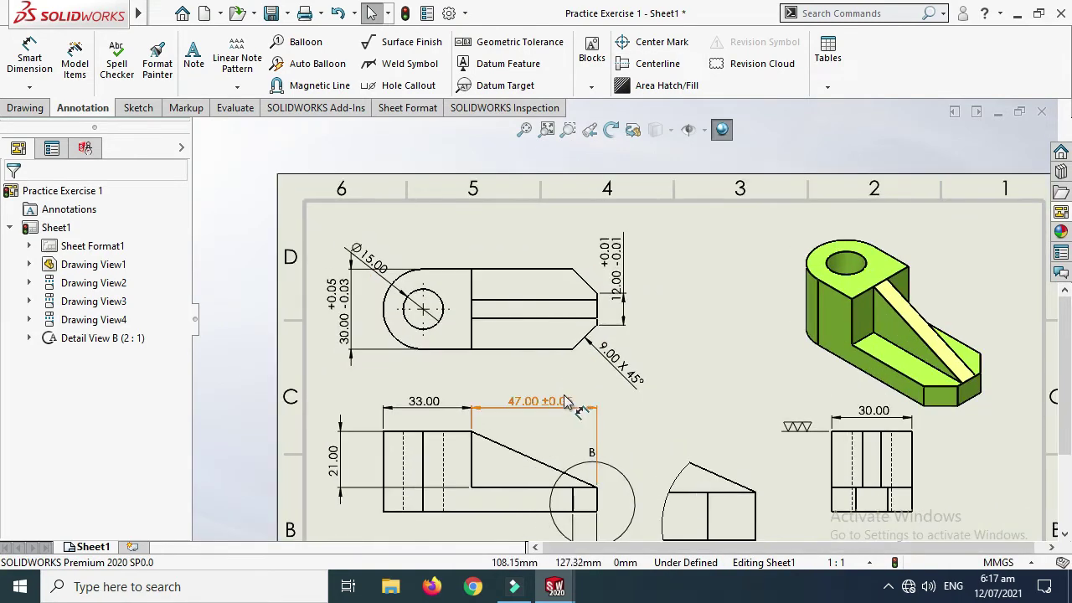
scroll(540, 368, down, 2)
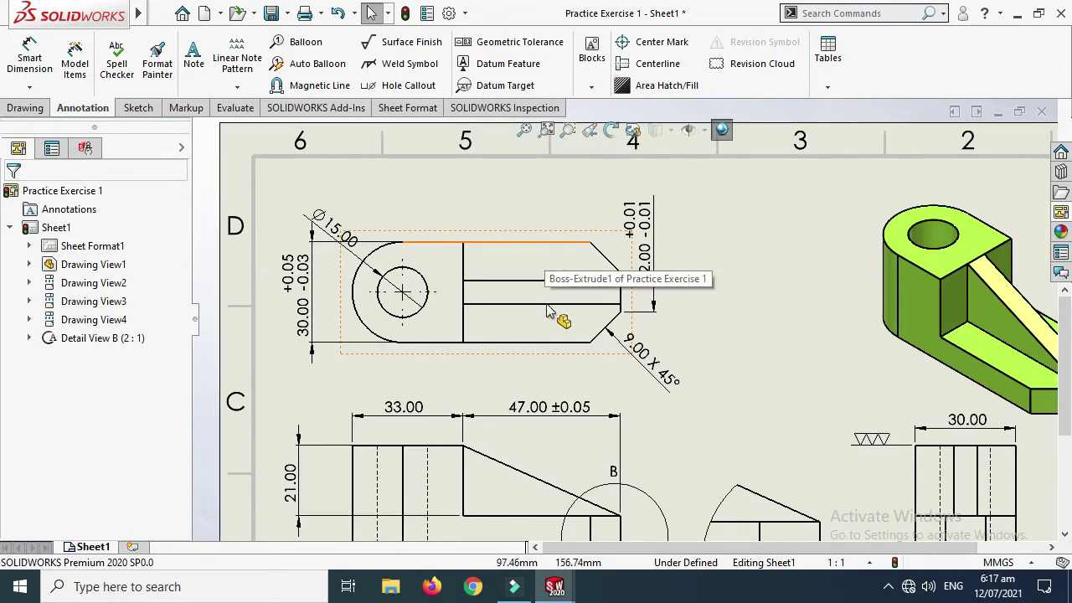
click(659, 65)
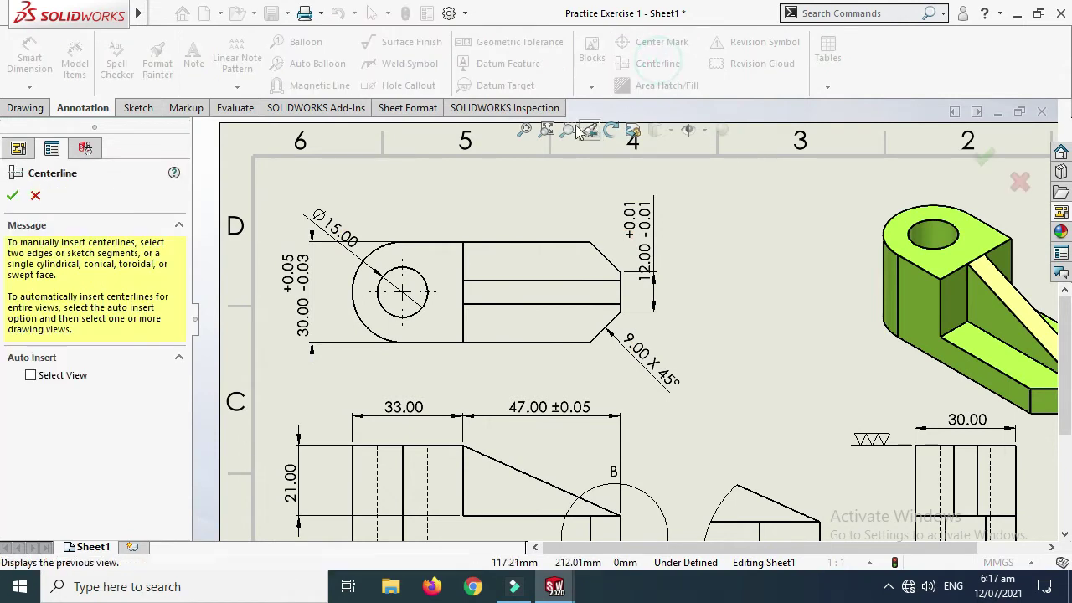
click(520, 247)
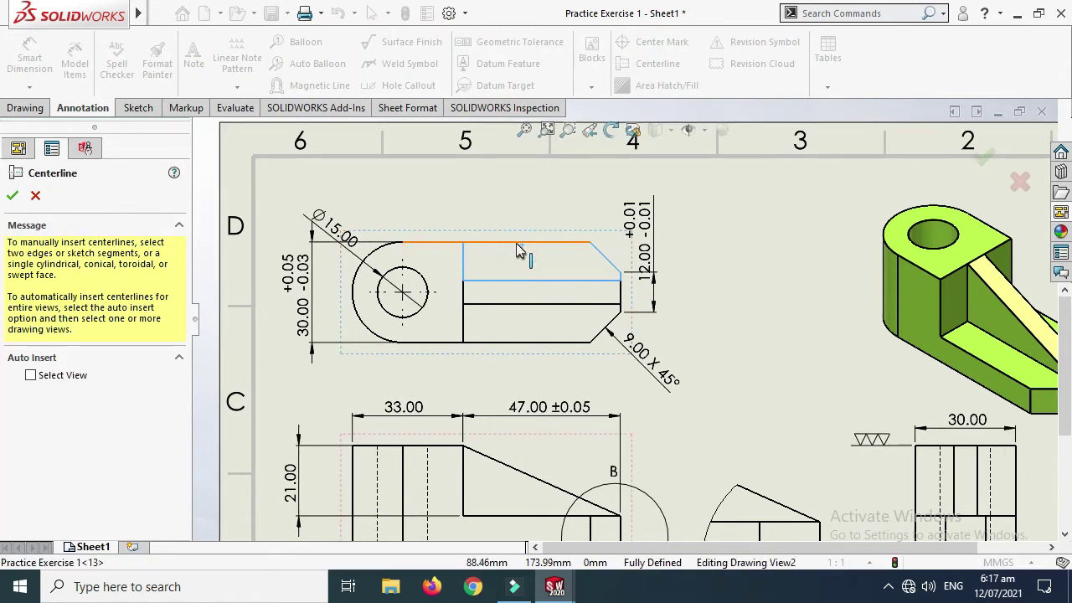
click(520, 246)
click(517, 343)
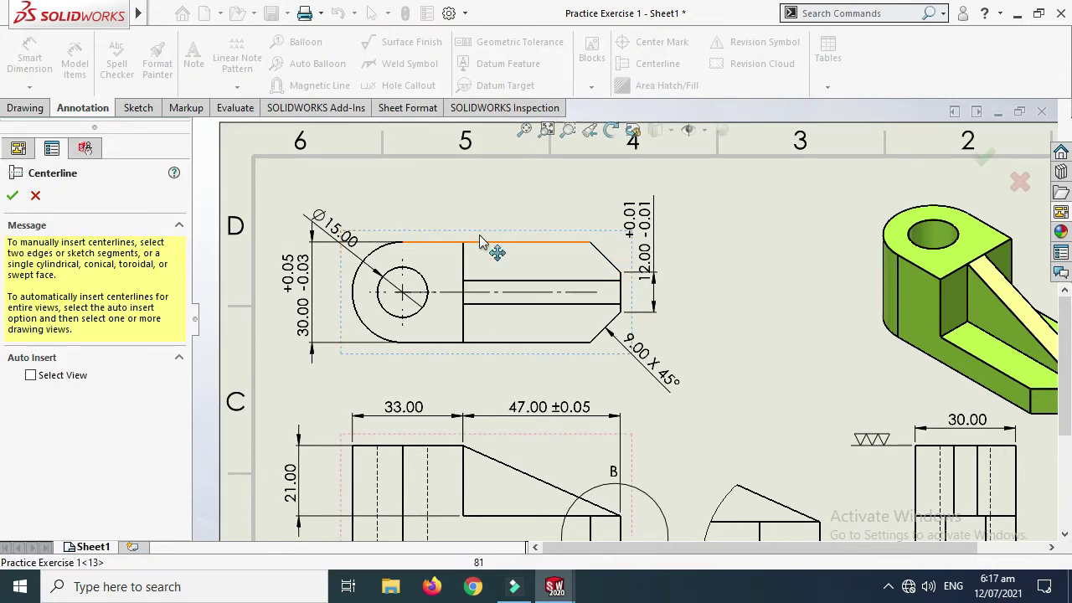
click(544, 294)
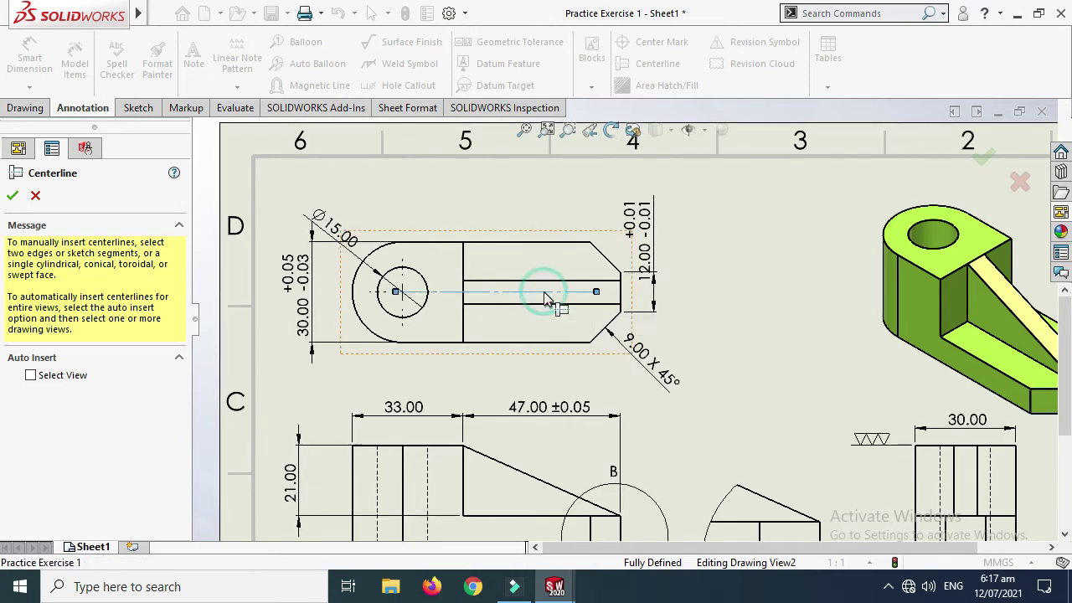
click(35, 195)
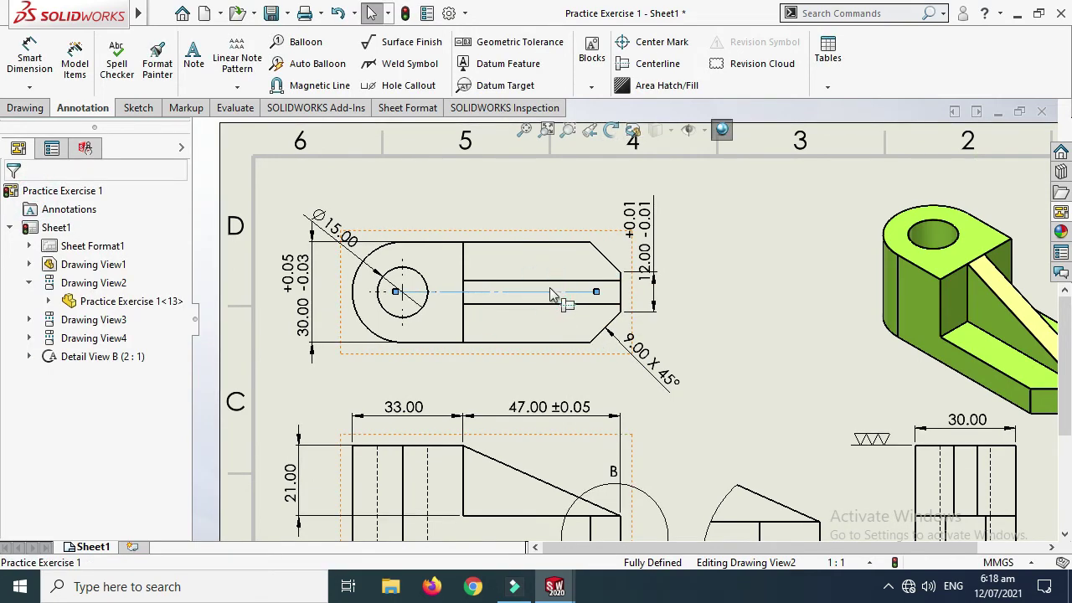
Step: Start a section view with a horizontal cutting line through the middle of the top view, excluding no rib features from the hatch
scroll(549, 288, up, 4)
scroll(842, 321, down, 1)
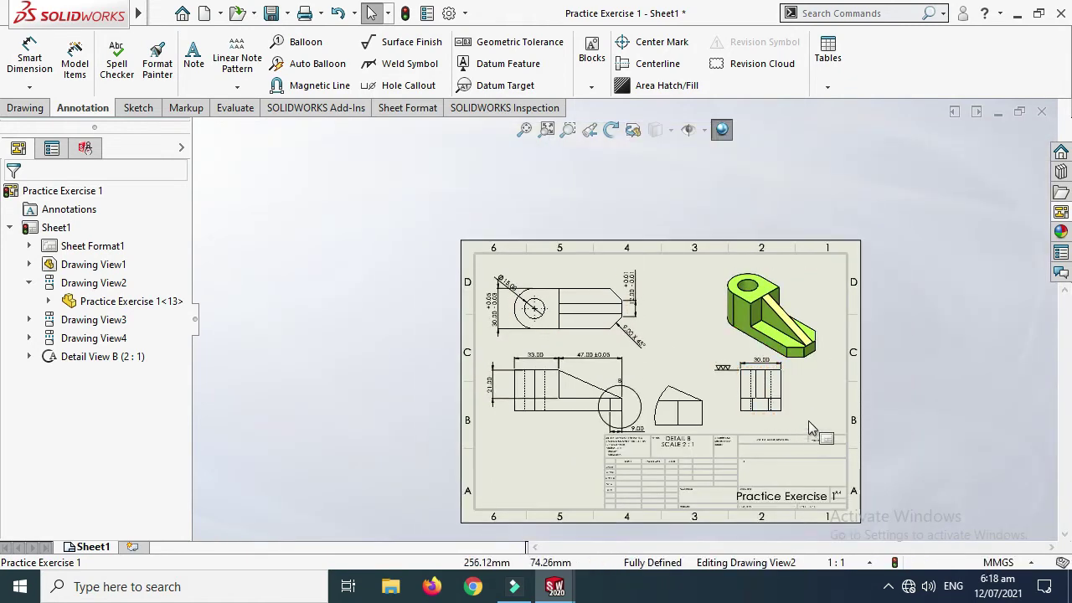
scroll(808, 420, up, 1)
scroll(643, 289, down, 2)
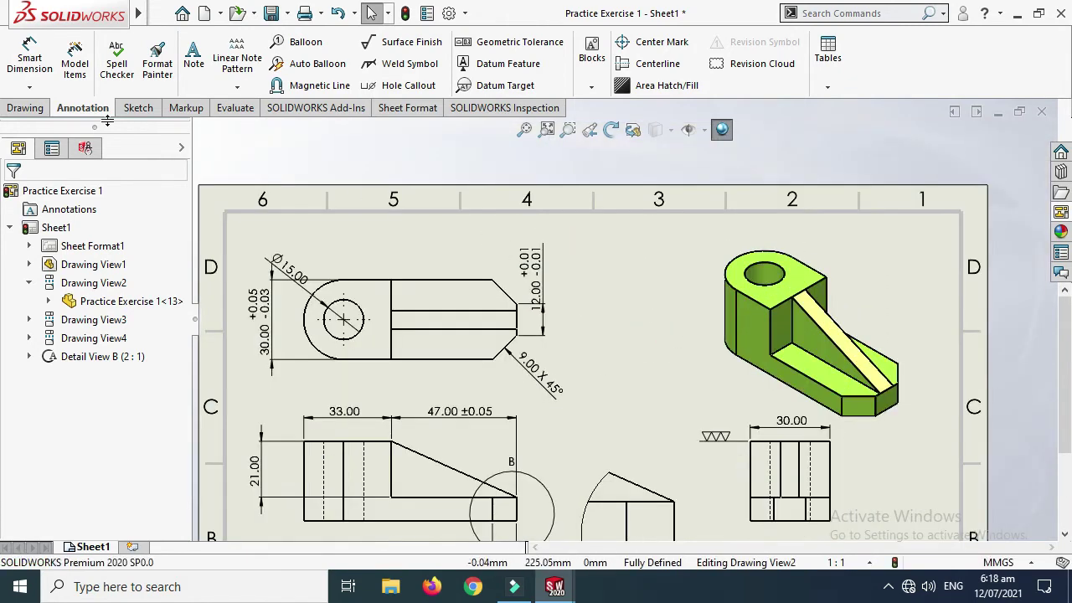
click(31, 109)
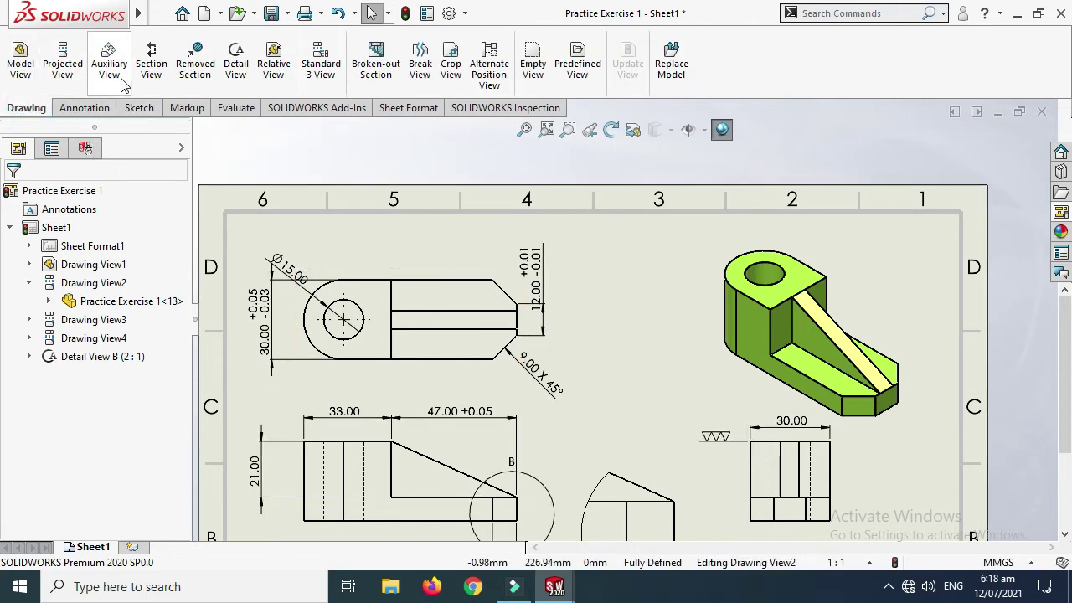
click(152, 69)
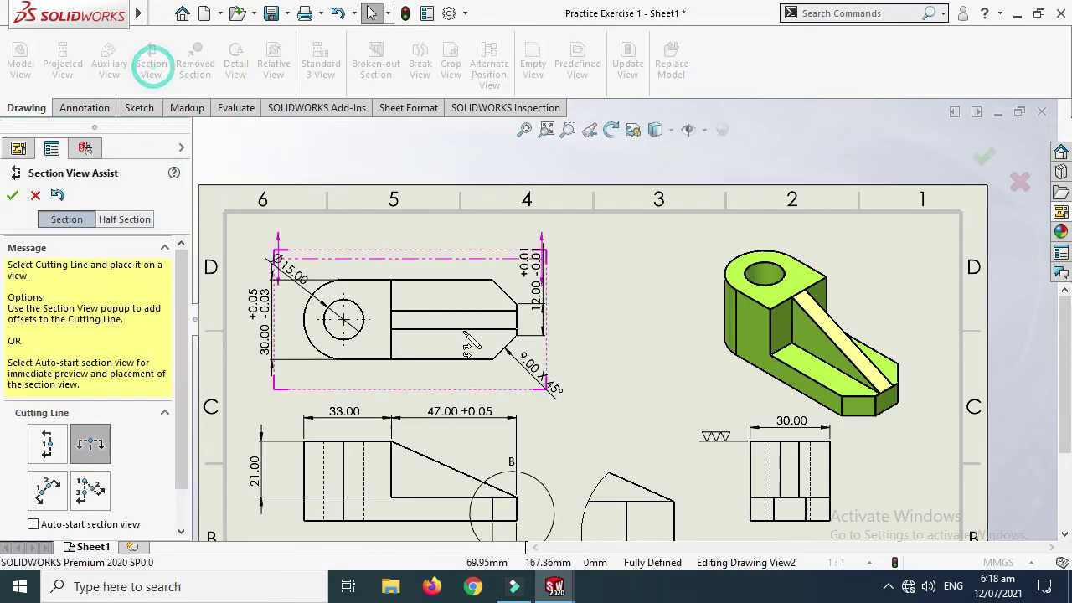
click(391, 319)
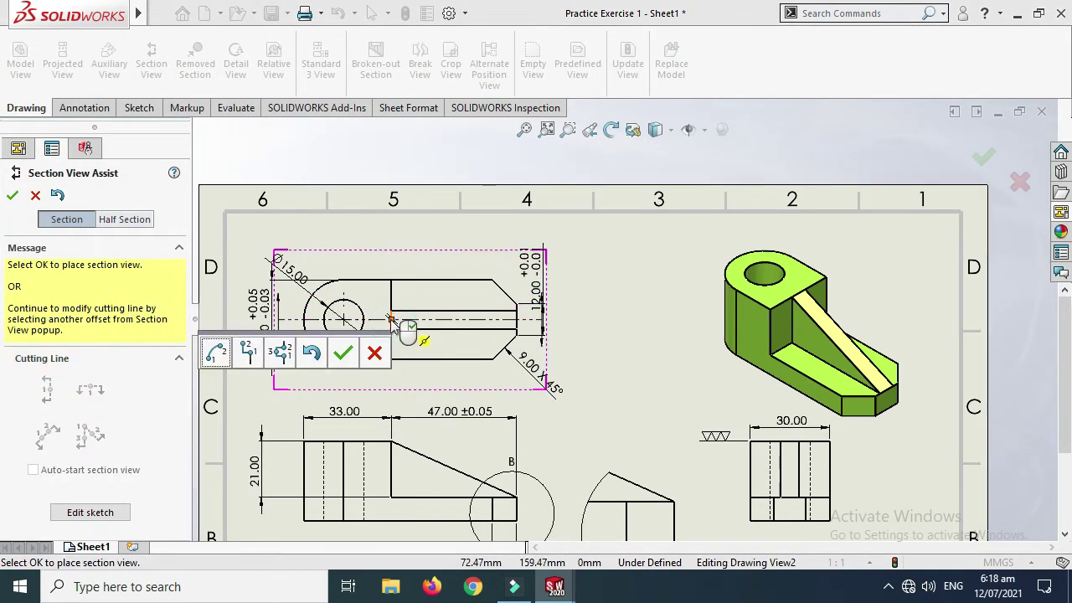
click(342, 355)
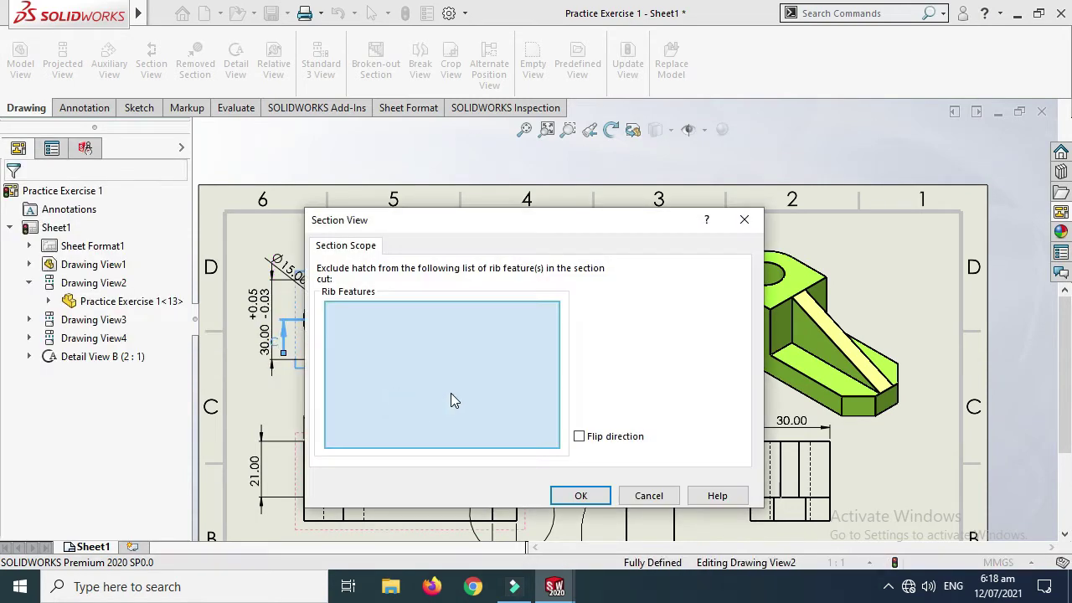
click(580, 495)
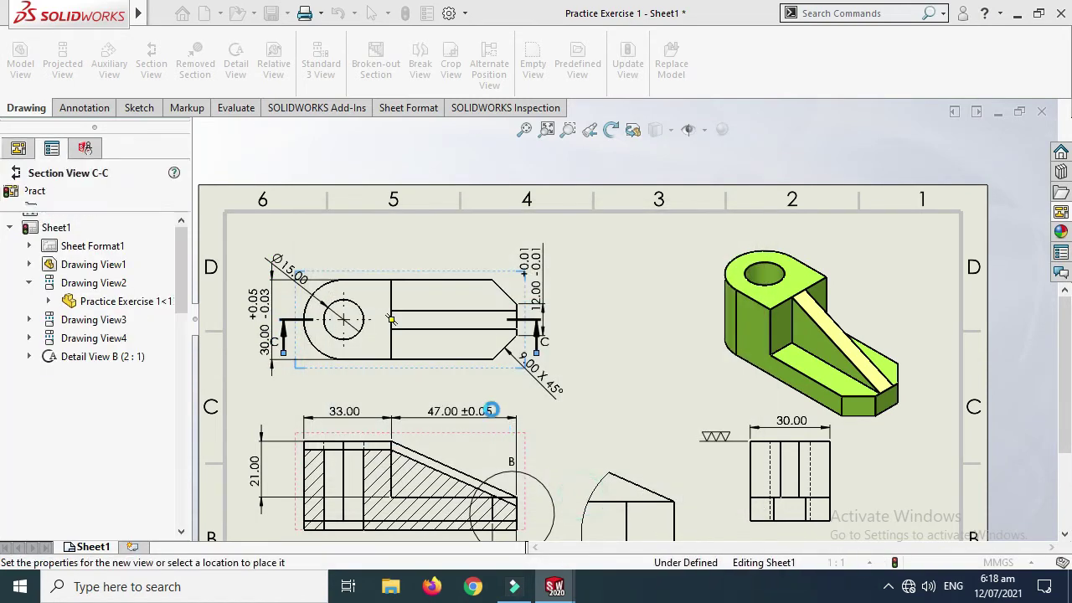
Step: Place the section view directly below the front view and accept it with label C
scroll(510, 400, up, 3)
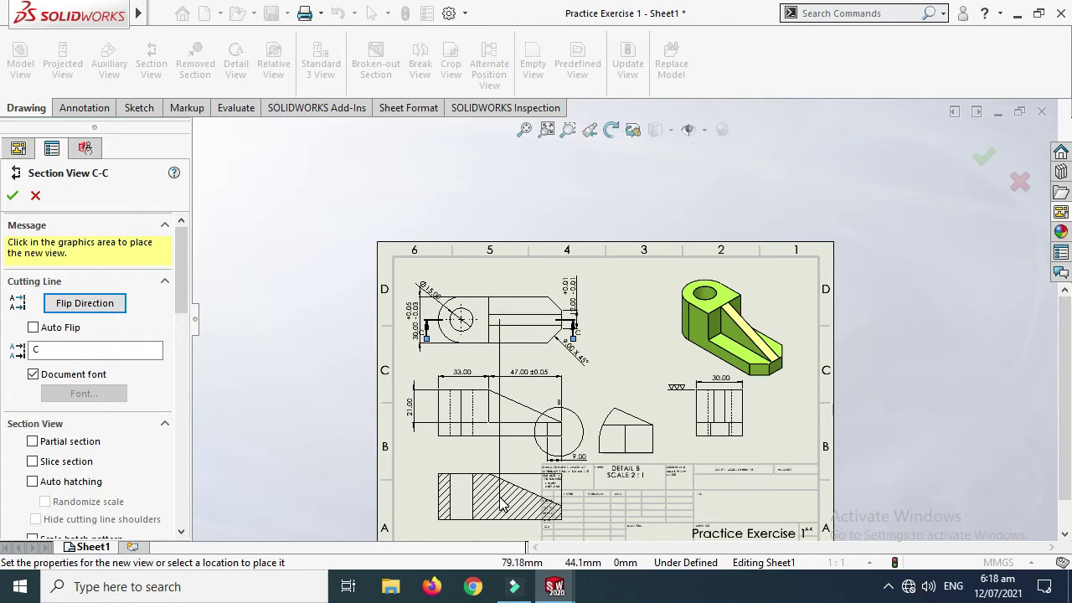
click(506, 501)
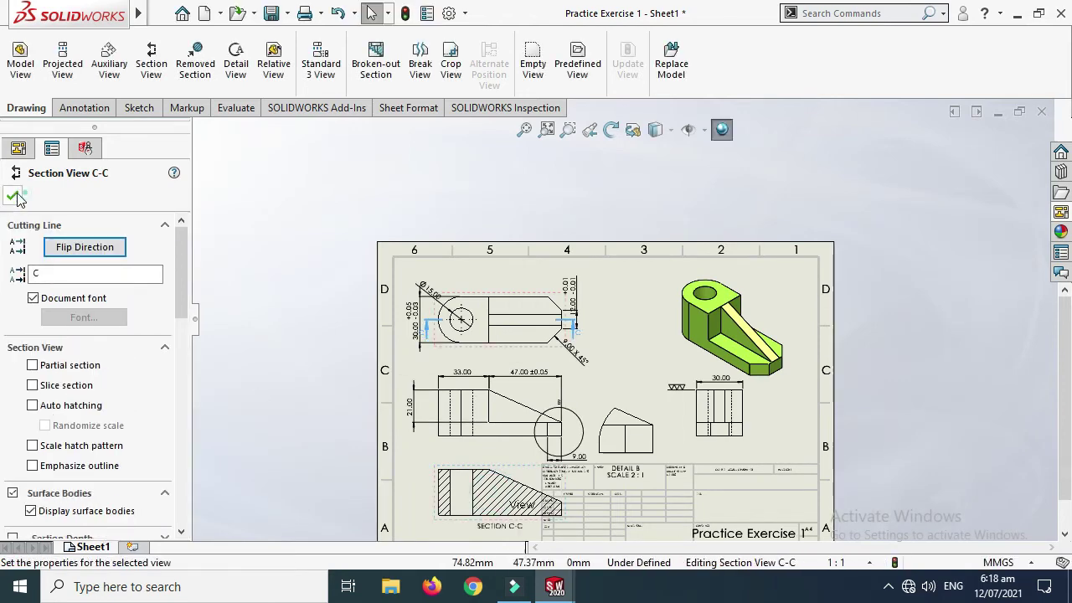
click(10, 195)
scroll(458, 305, down, 2)
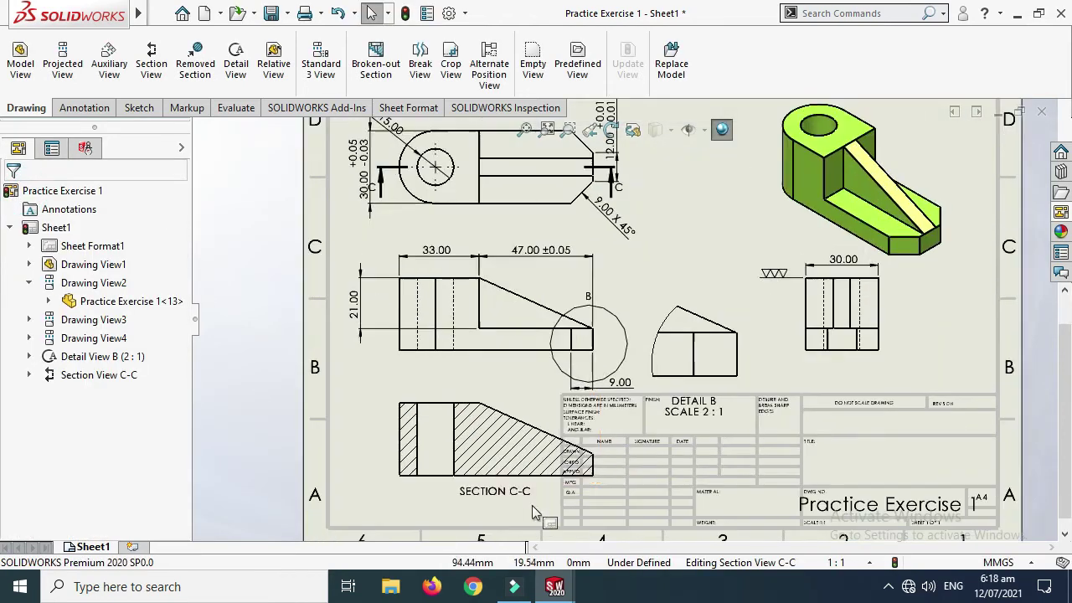
Step: Dimension the horizontal distance from the section view's outer vertical edge at the hole end to the hole's far wall, above the view
click(84, 108)
click(31, 64)
scroll(371, 416, down, 3)
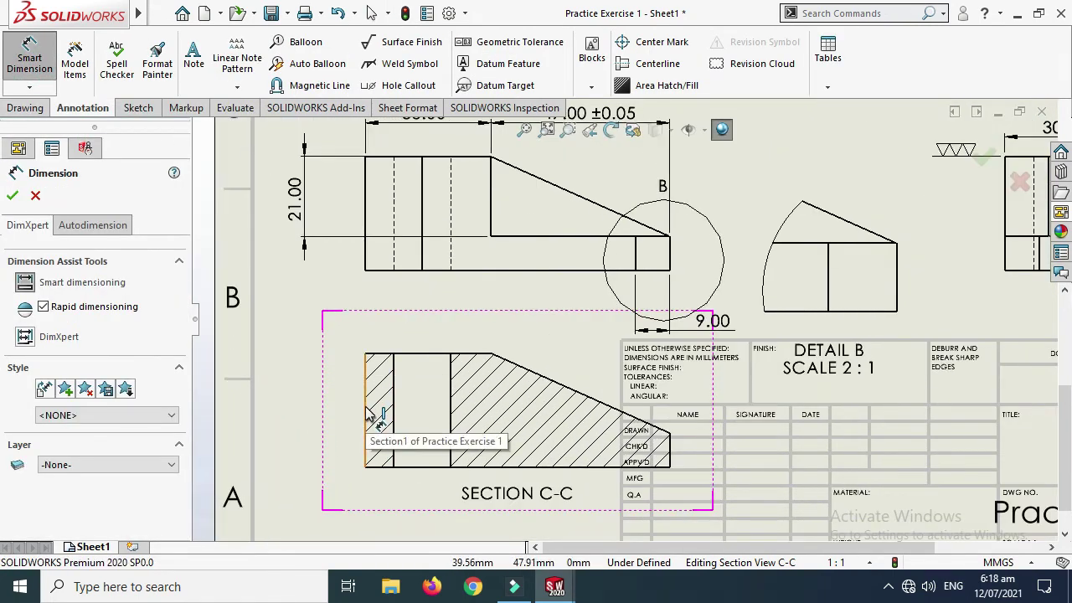
click(366, 414)
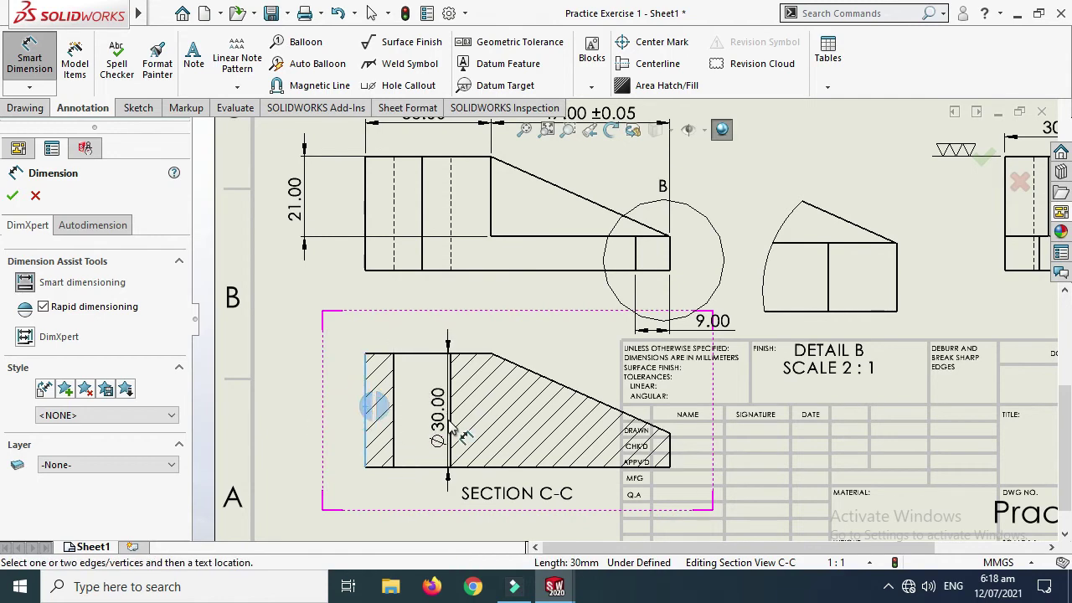
click(451, 418)
click(425, 334)
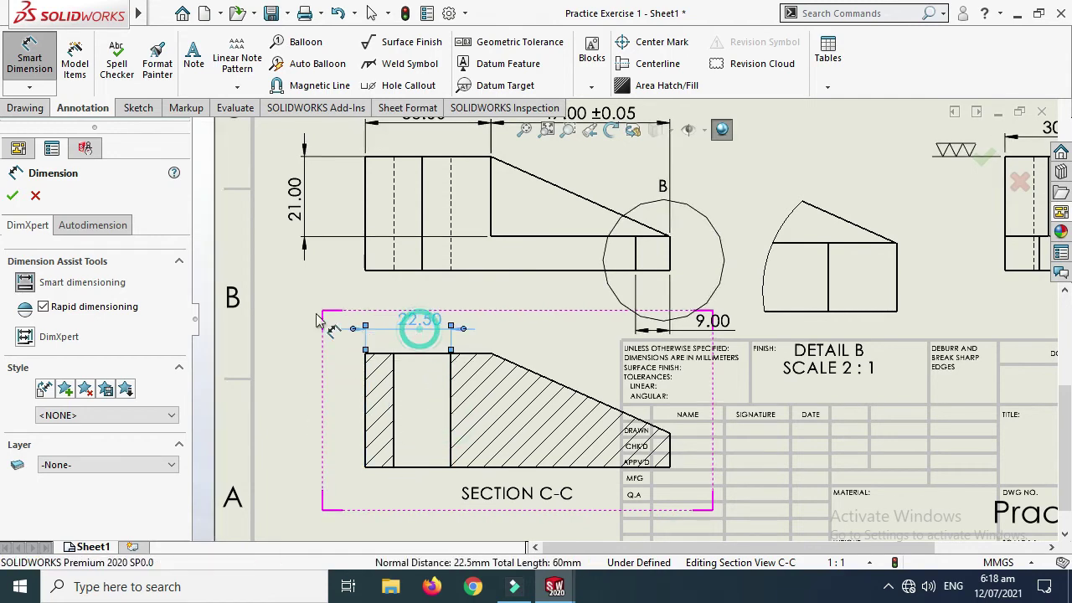
key(Escape)
Step: Dimension the horizontal distance from the hole's far wall to the tapered end of section view C-C, in line with the previous dimension
click(30, 55)
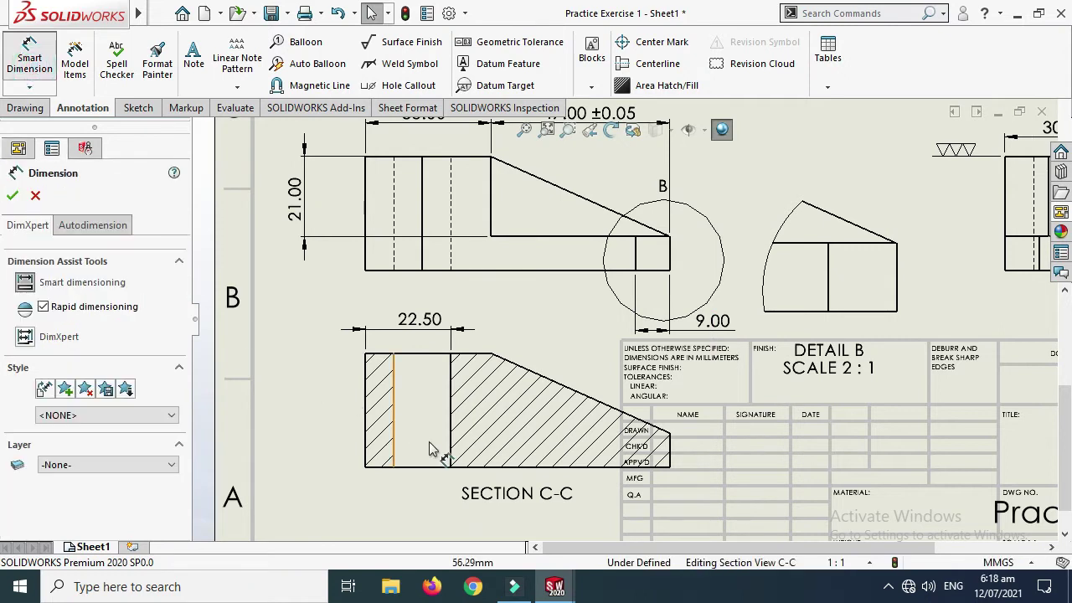
click(453, 458)
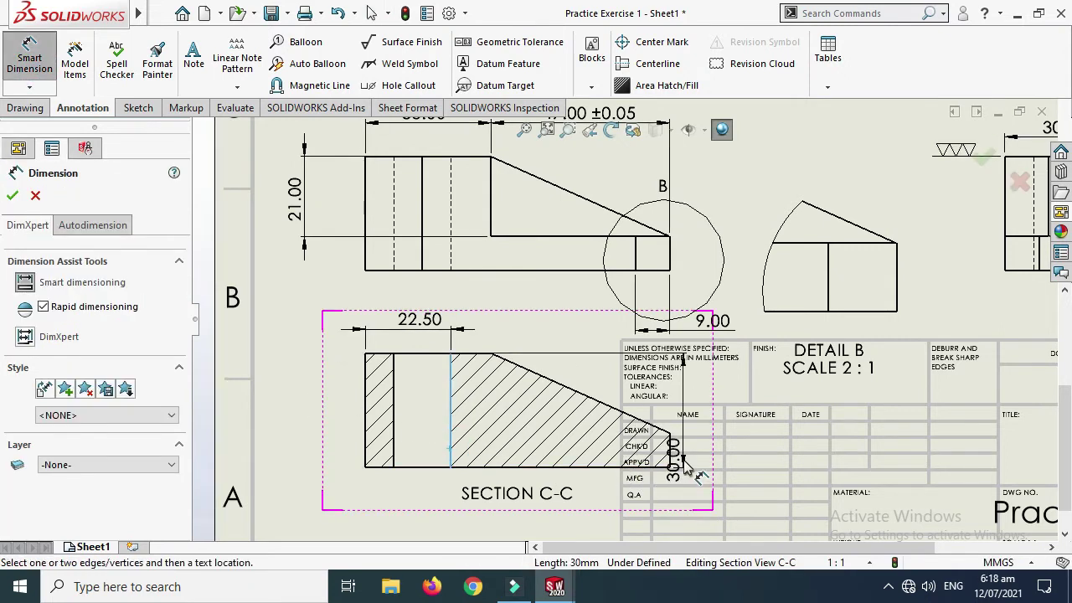
click(669, 459)
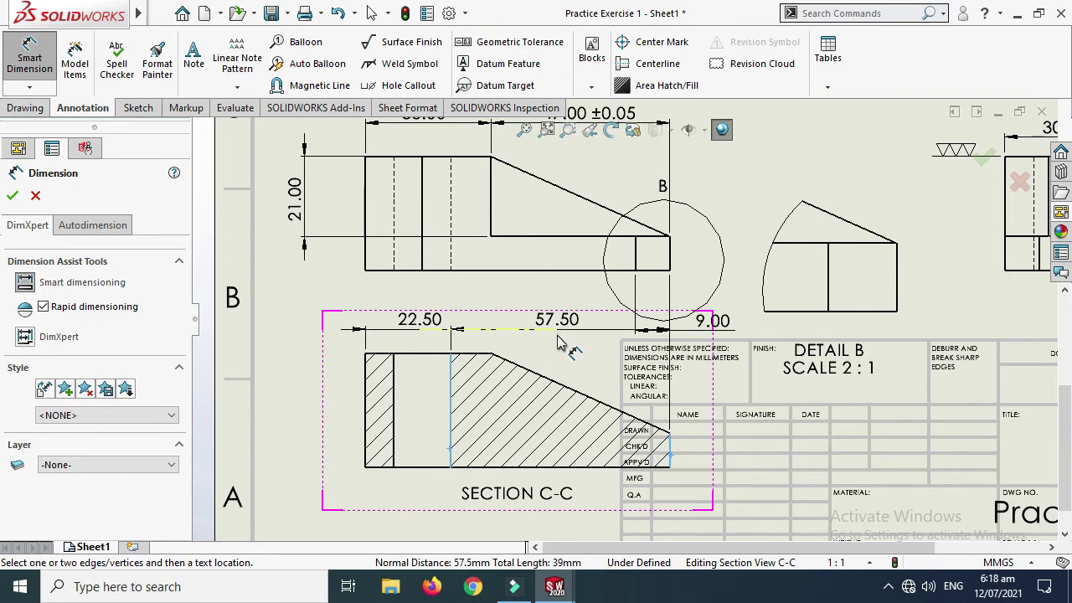
click(559, 342)
key(Escape)
key(f)
scroll(552, 350, down, 3)
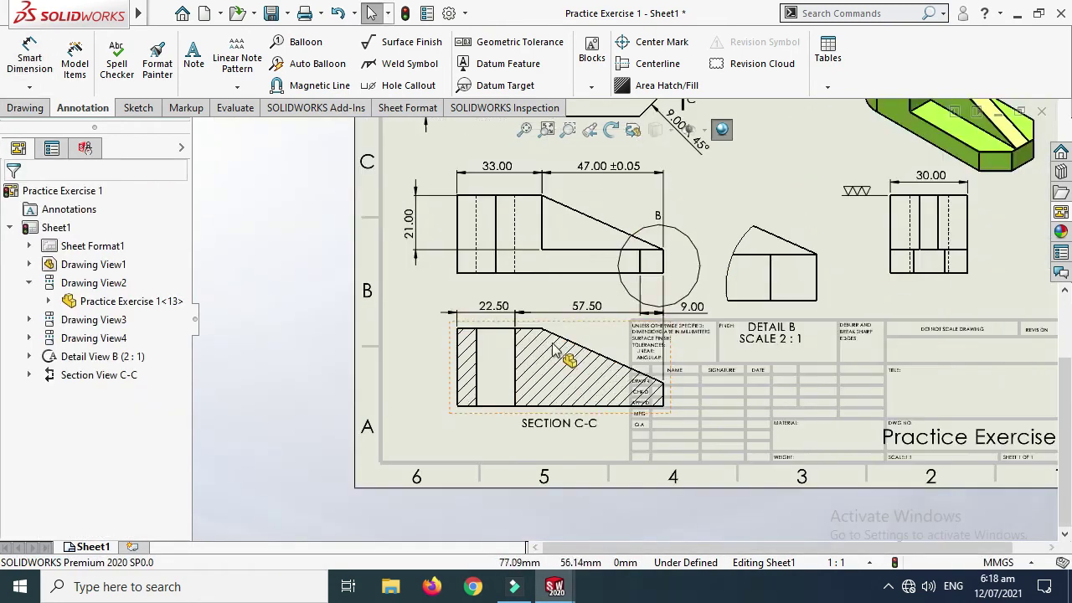
Step: Adjust the positions of the aligned section, top and front views slightly to even out their vertical spacing
click(559, 320)
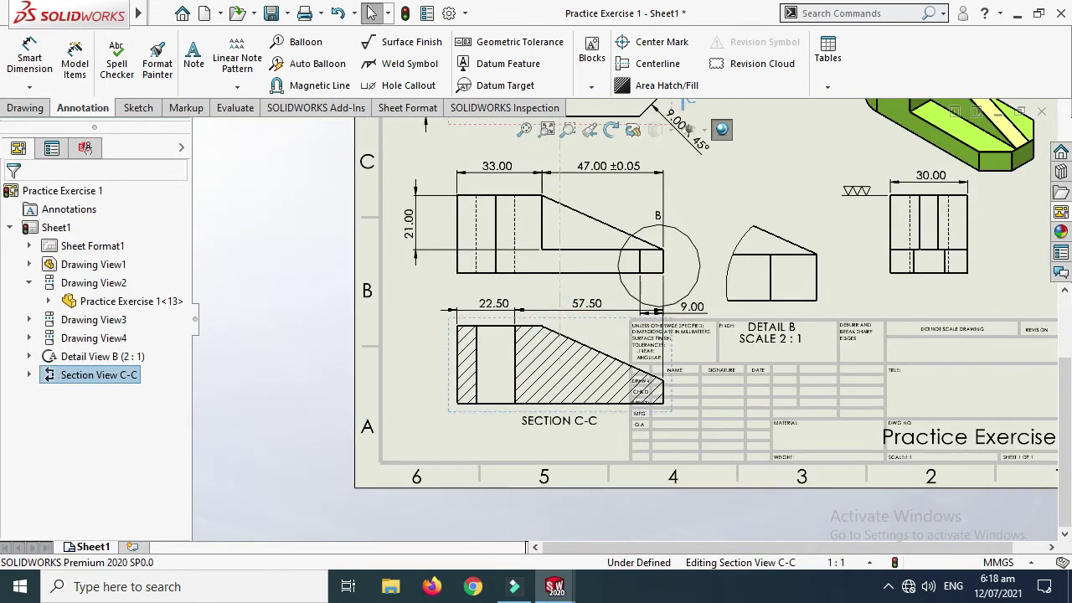
scroll(552, 299, up, 1)
scroll(553, 285, up, 3)
scroll(616, 242, down, 2)
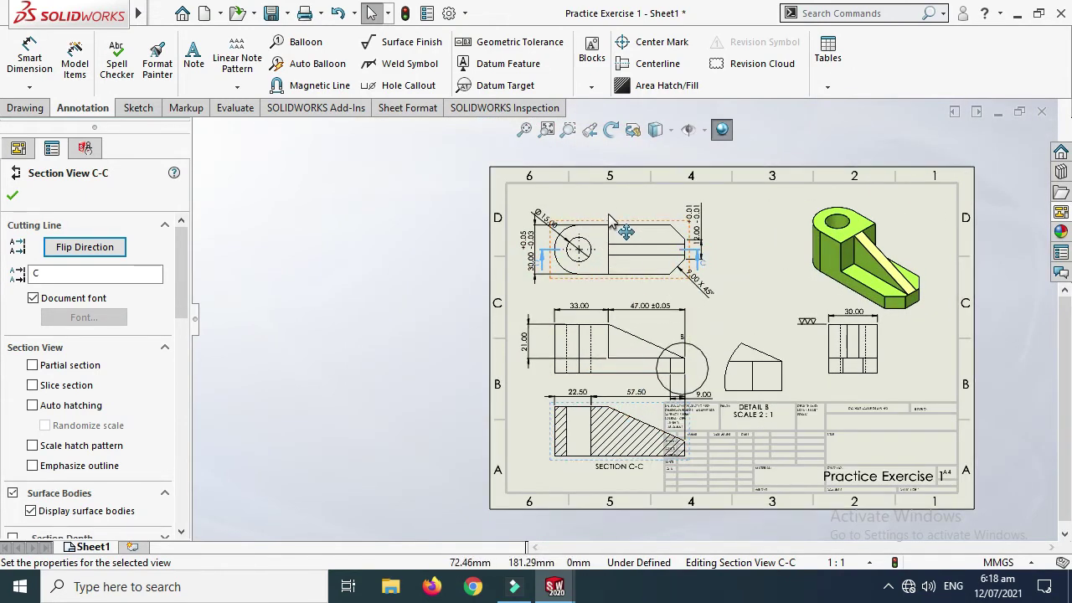
click(616, 228)
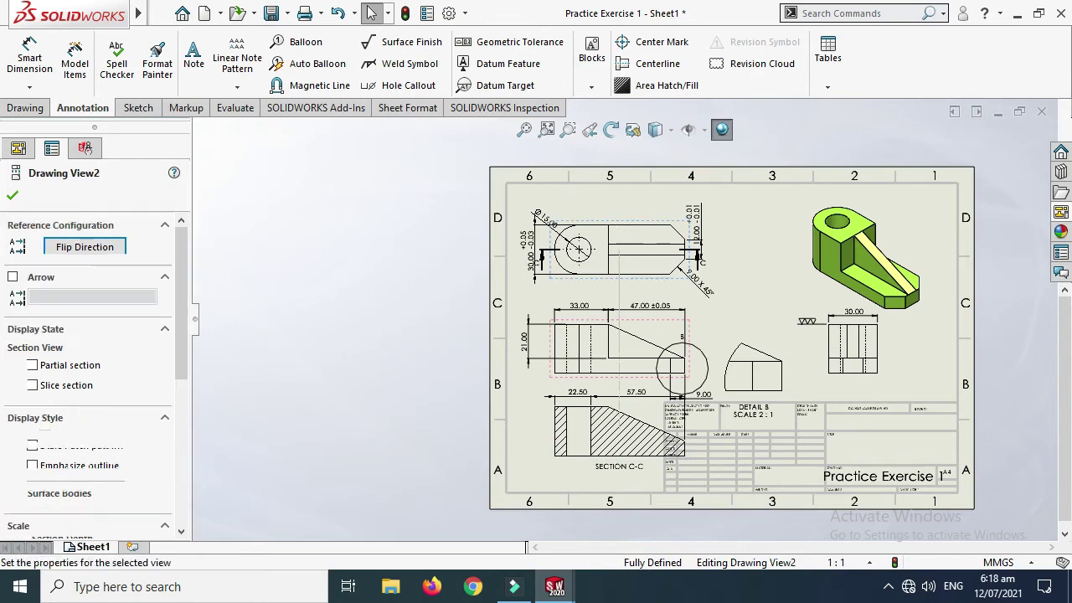
scroll(614, 239, down, 2)
drag(607, 239, 607, 234)
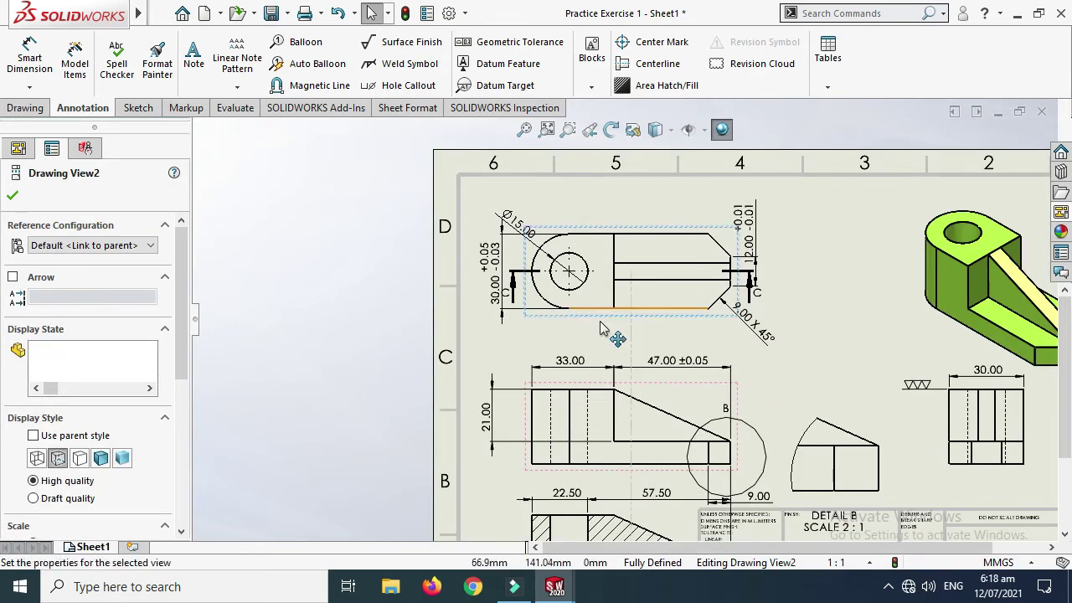
click(623, 381)
drag(621, 387, 616, 384)
scroll(628, 378, up, 2)
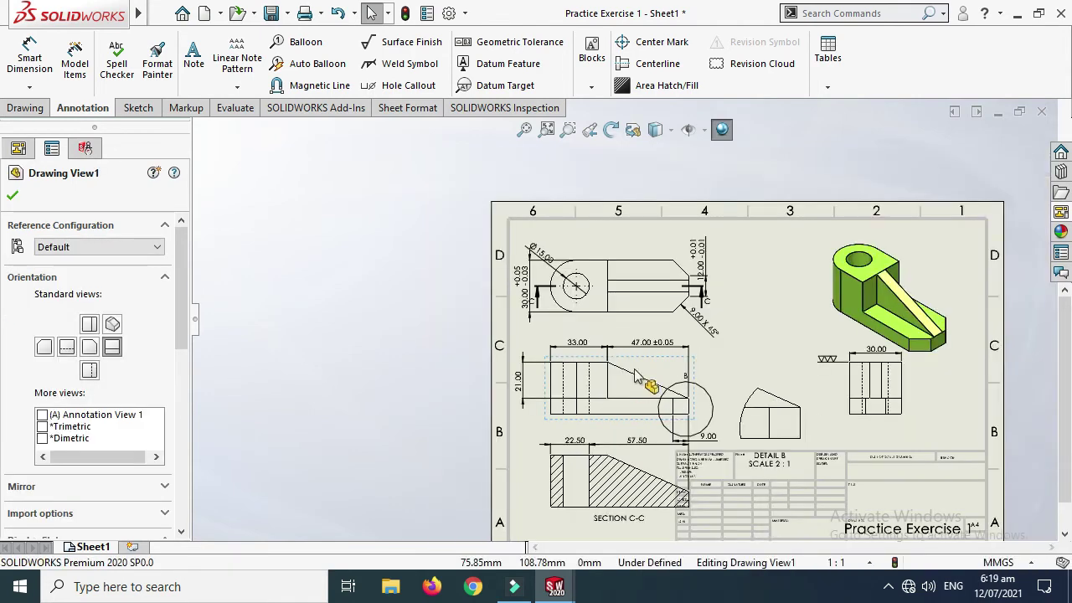
Step: Rearrange the side view, Detail B with its label, and the isometric view, moving the detail clear of the title block and the isometric nearer the border
scroll(871, 428, down, 2)
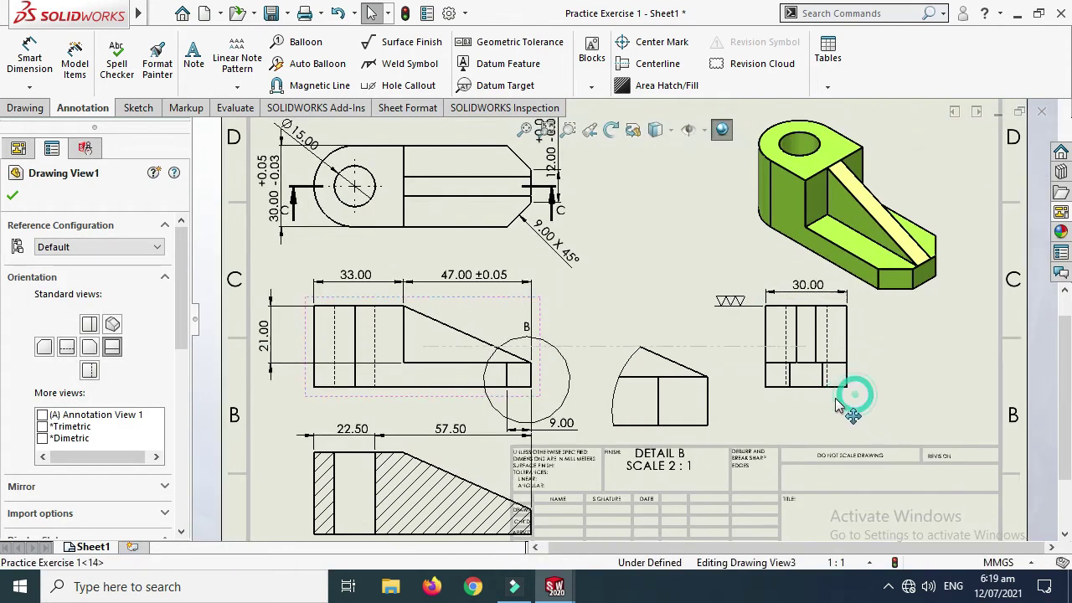
click(677, 365)
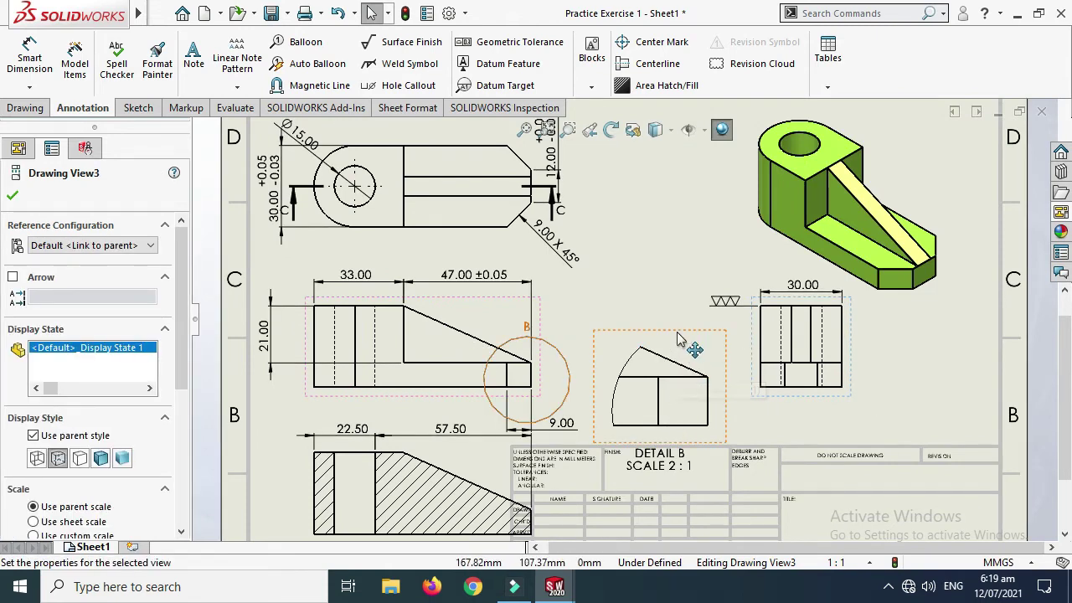
drag(679, 334, 653, 295)
scroll(655, 297, up, 1)
click(633, 374)
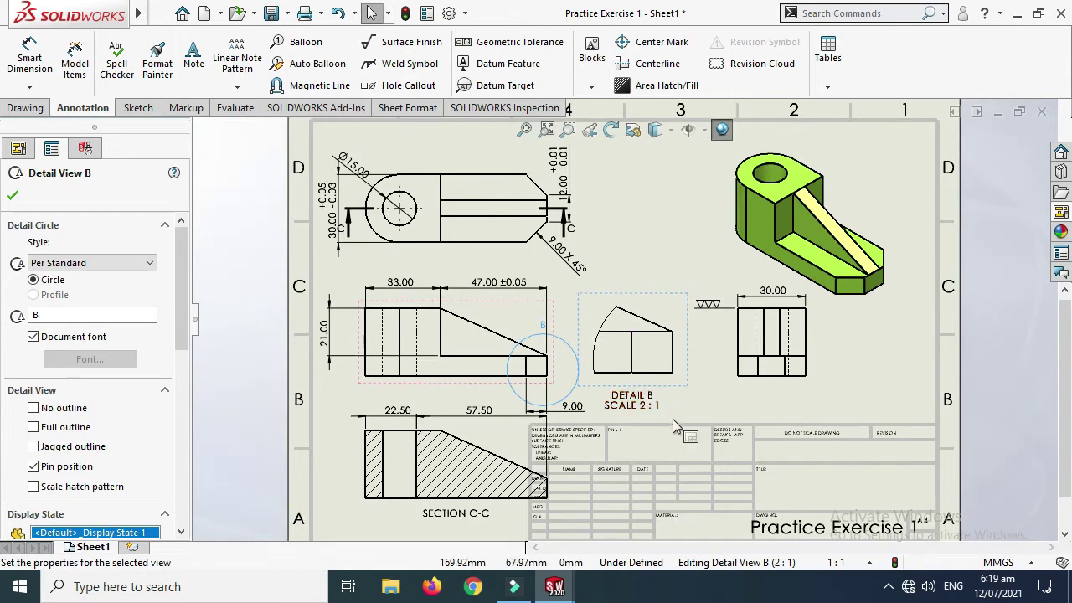
scroll(672, 419, up, 1)
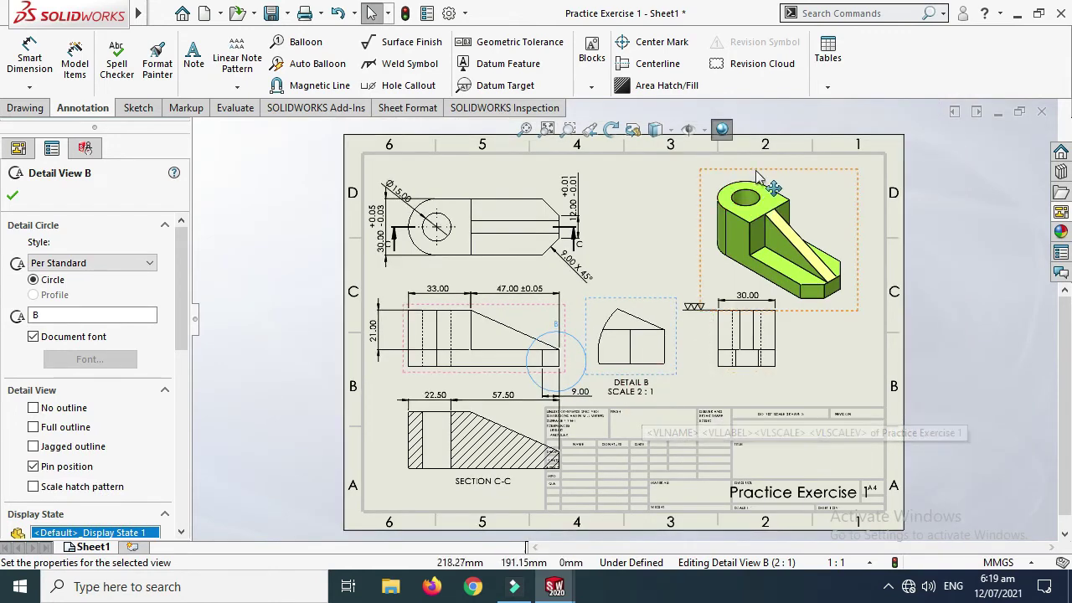
mouse_move(756, 176)
mouse_down()
mouse_move(708, 171)
mouse_move(780, 177)
mouse_up()
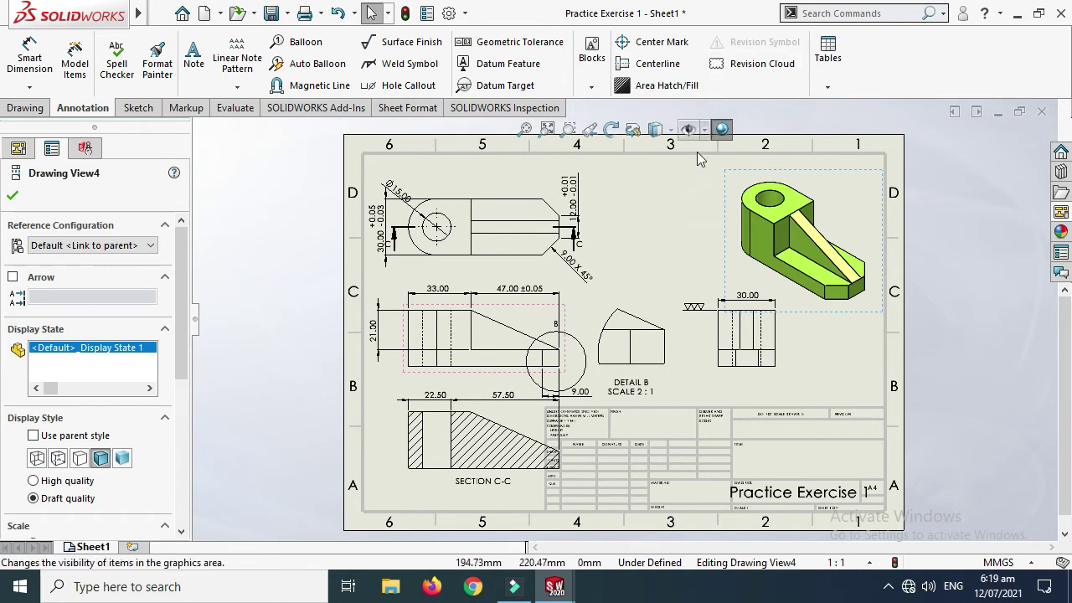
Step: Add a note reading "CADable Drawing 1" in the empty area between the top view and the isometric view
click(191, 80)
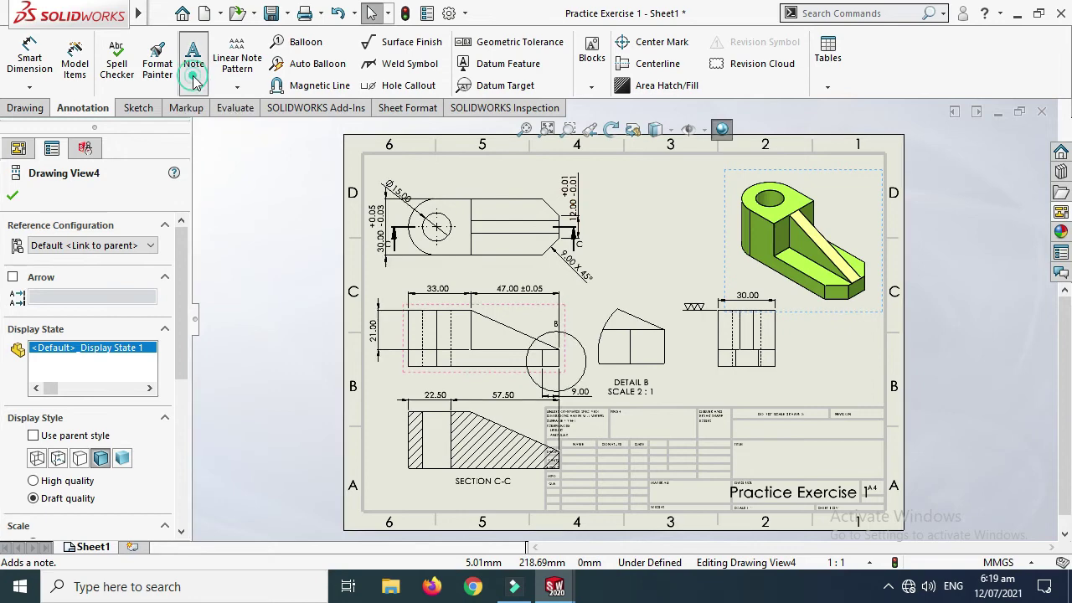
scroll(674, 216, down, 2)
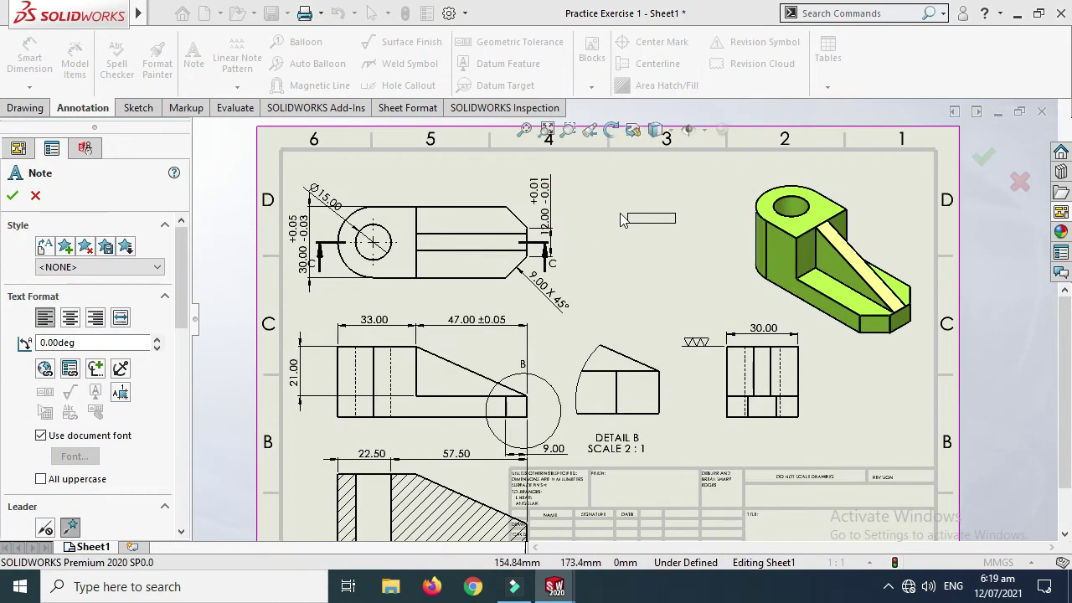
click(730, 264)
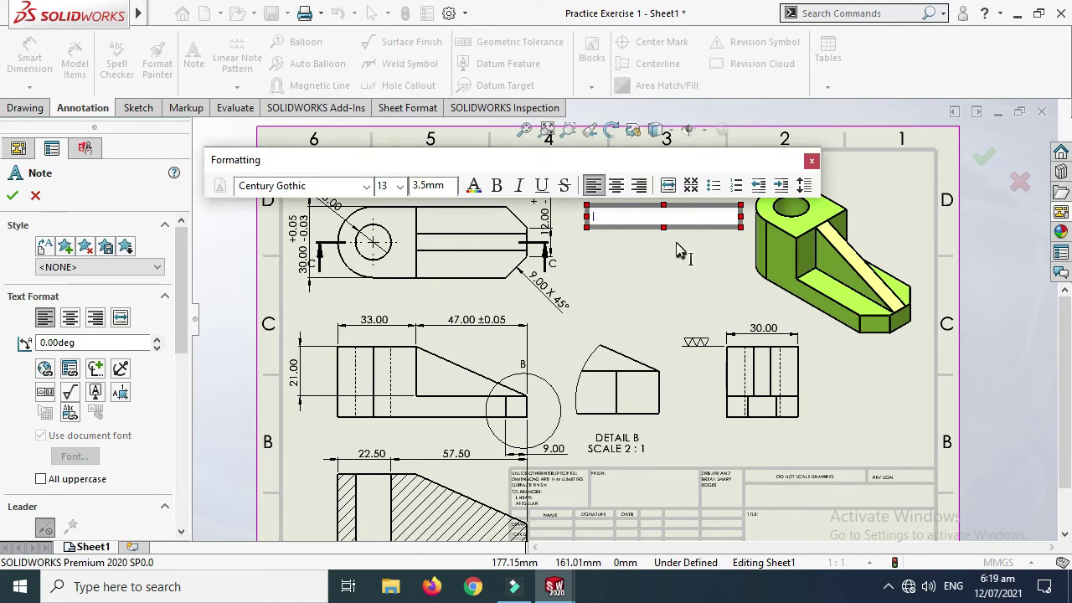
text(CADable Drawing 1)
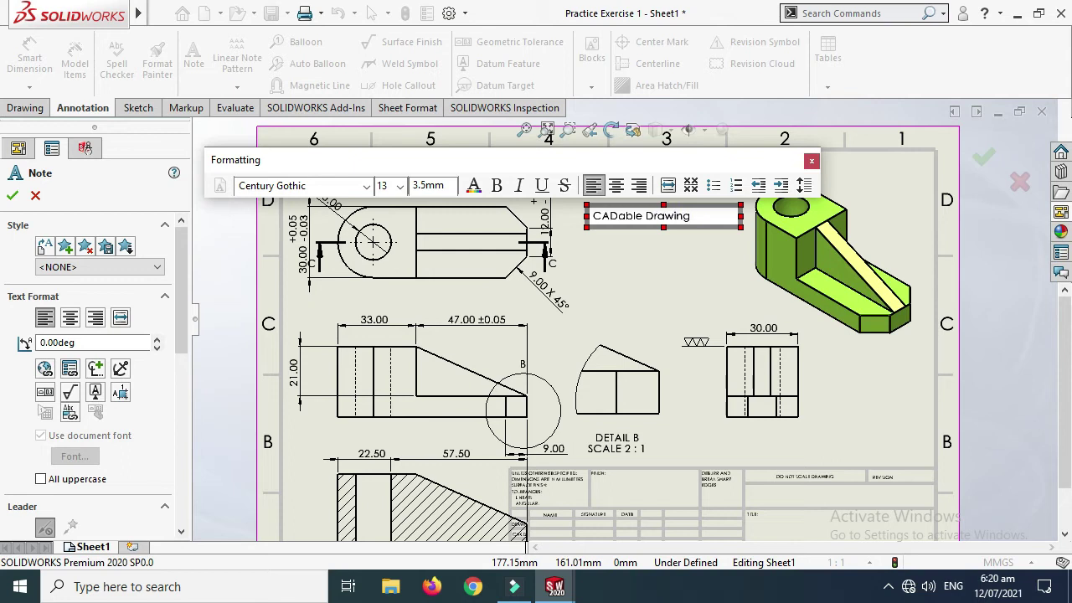
Step: Set the whole note text to a height of 4 mm and make it bold
click(604, 216)
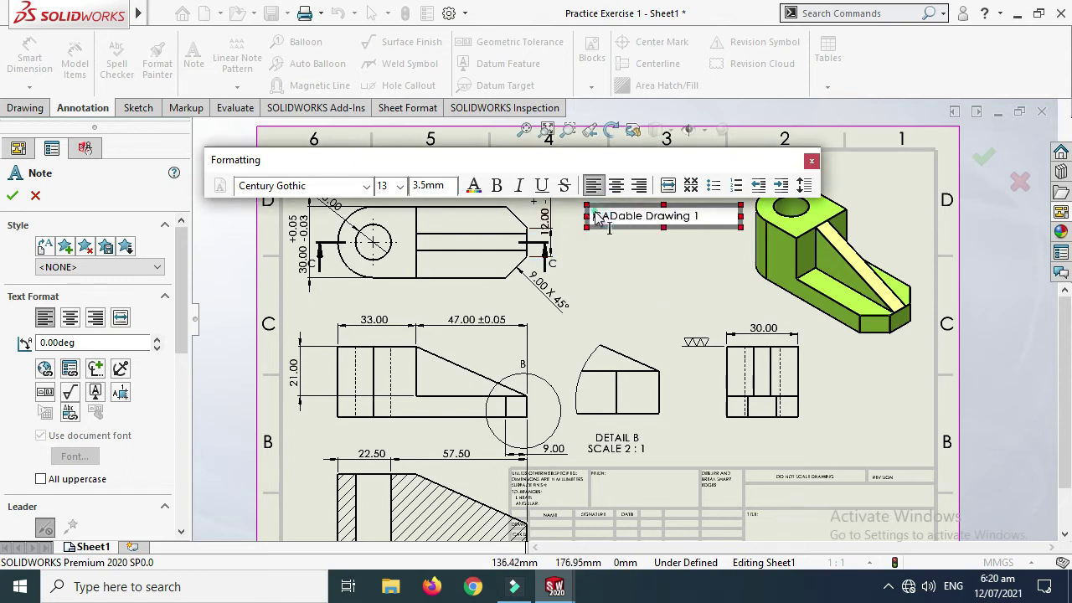
drag(602, 219, 717, 218)
double_click(423, 185)
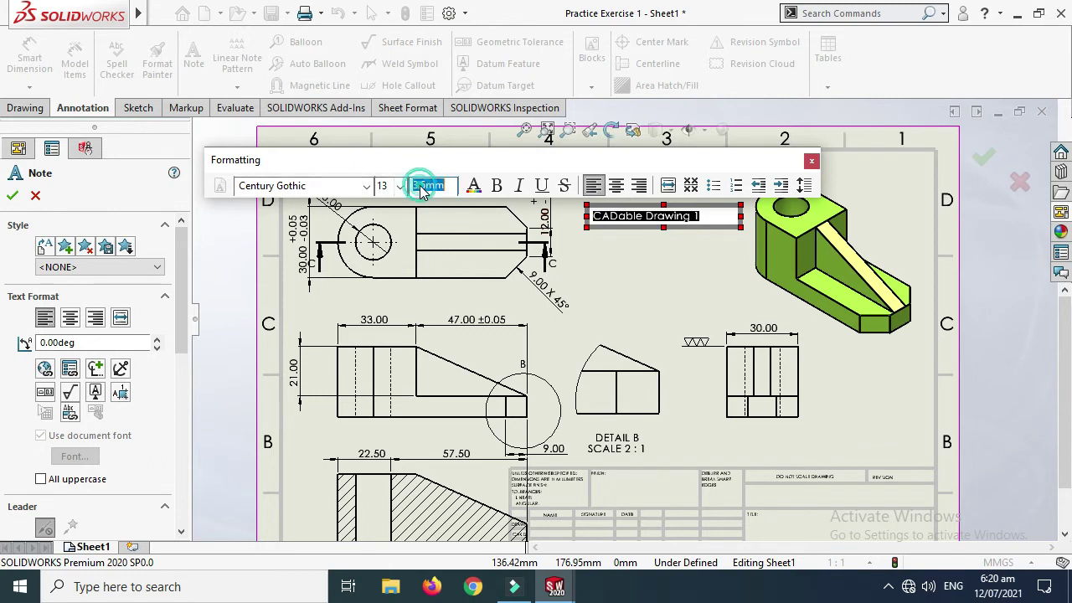
text(4)
key(Return)
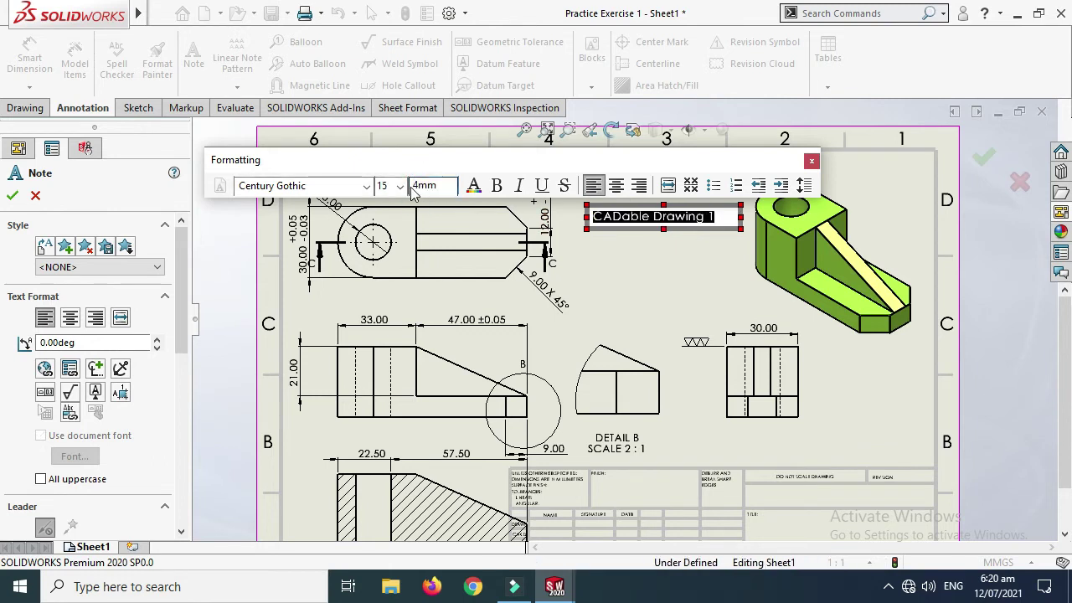
click(496, 185)
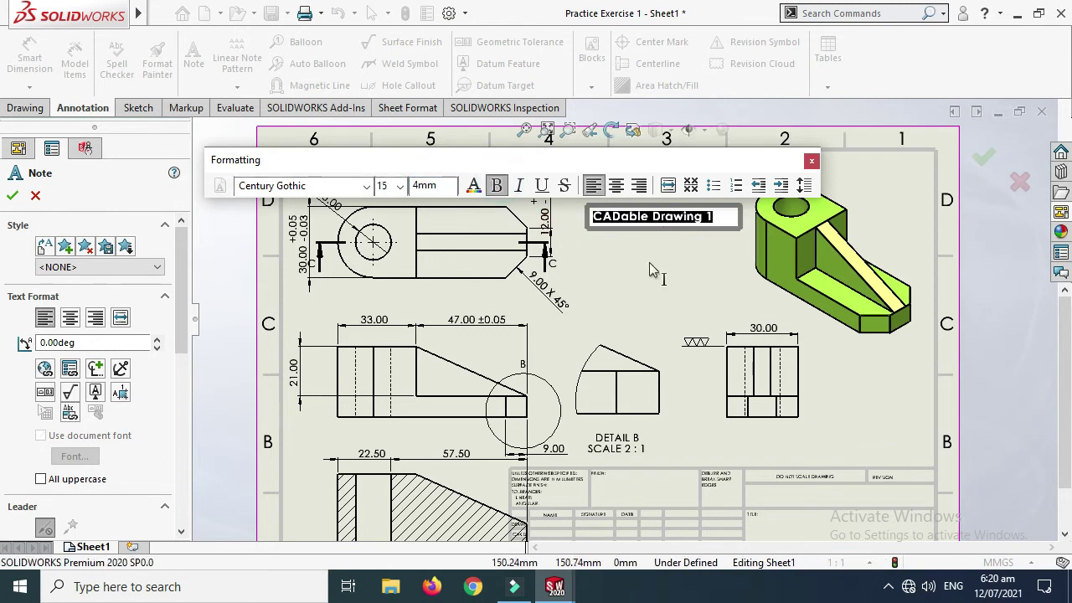
Step: Undo the deletion of the note text, accept the note and move it slightly lower on the sheet
key(Delete)
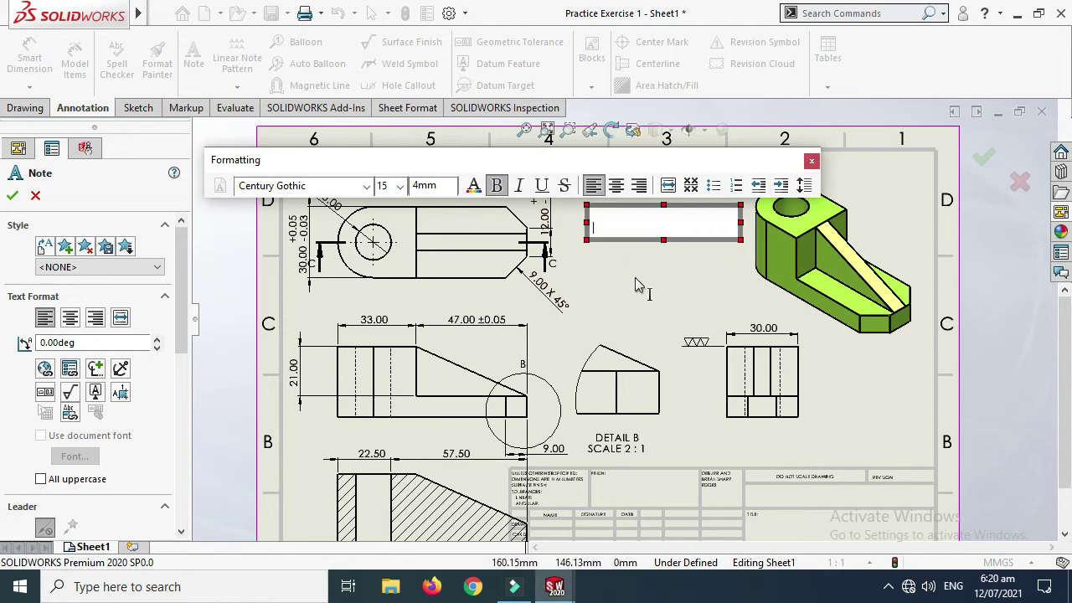
key(ctrl+z)
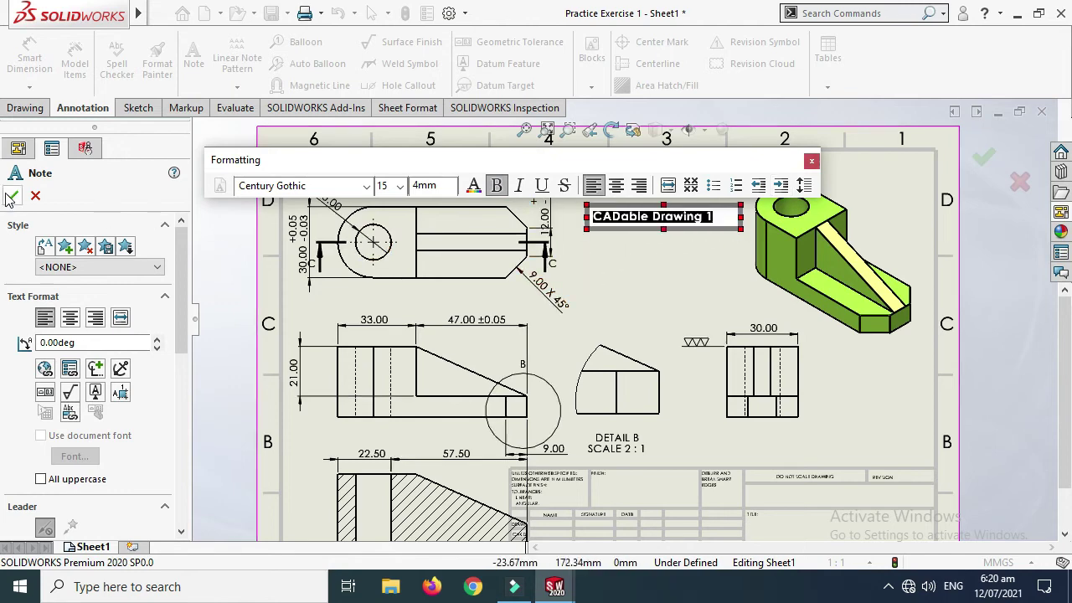
click(12, 195)
drag(655, 221, 656, 242)
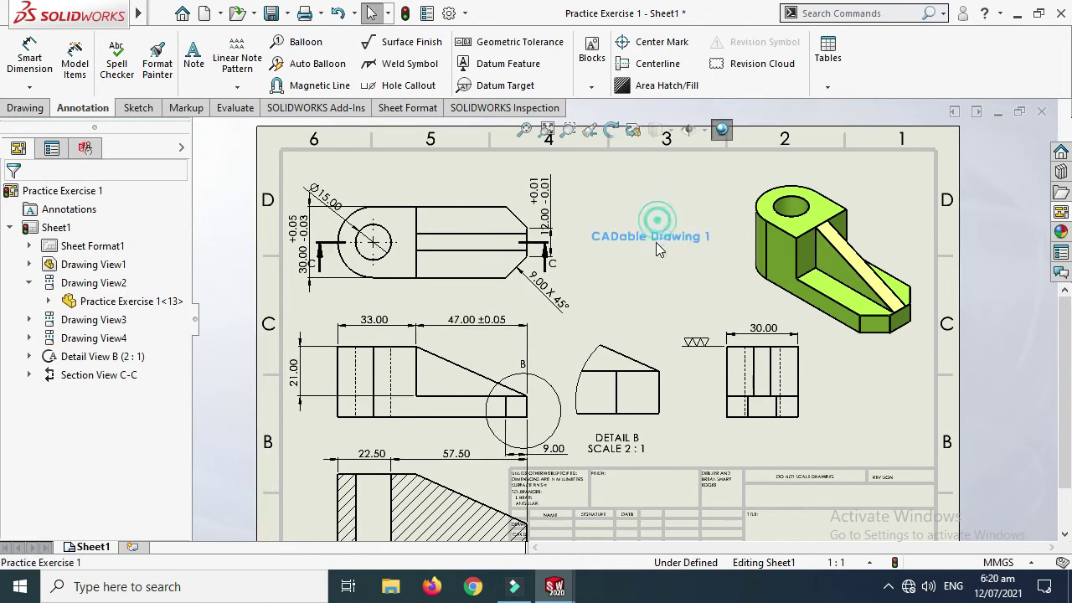
click(581, 401)
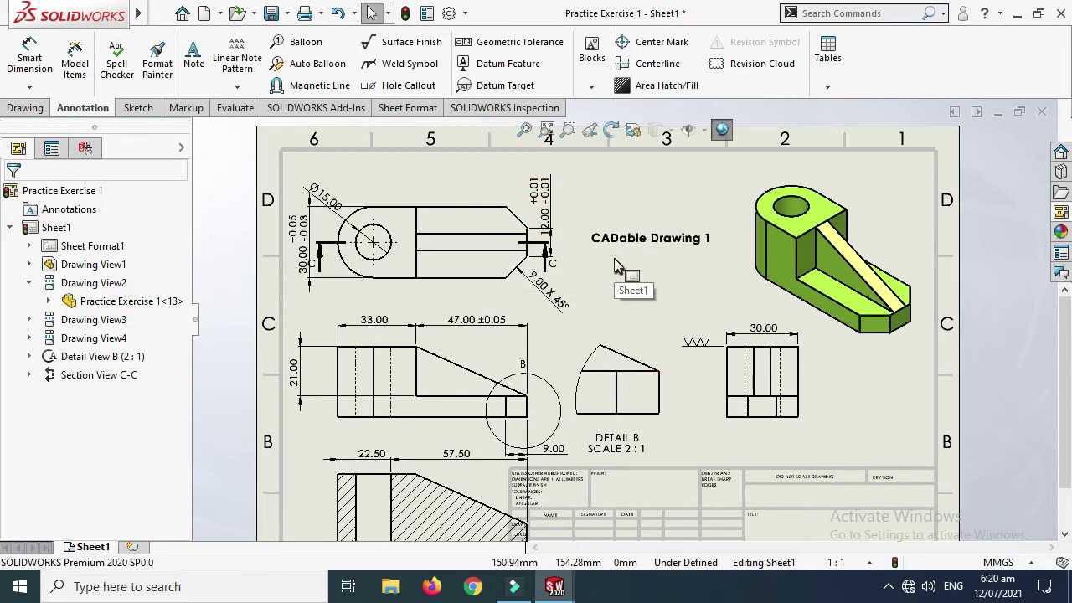
Step: Open the sheet format for editing and move the file-name text from the DWG NO. field into the TITLE field
scroll(622, 266, up, 3)
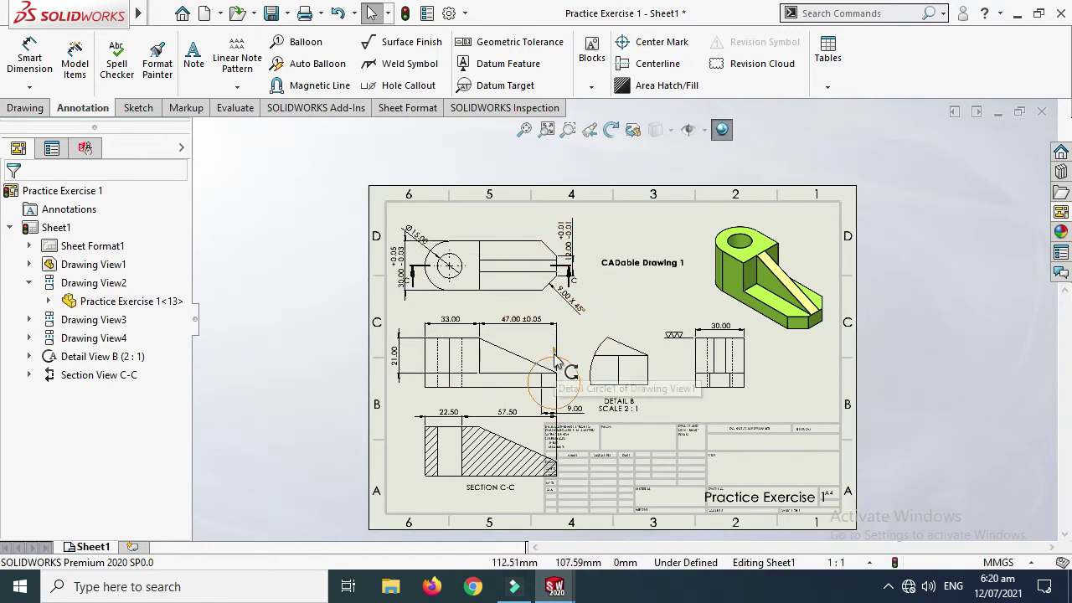
scroll(708, 447, down, 2)
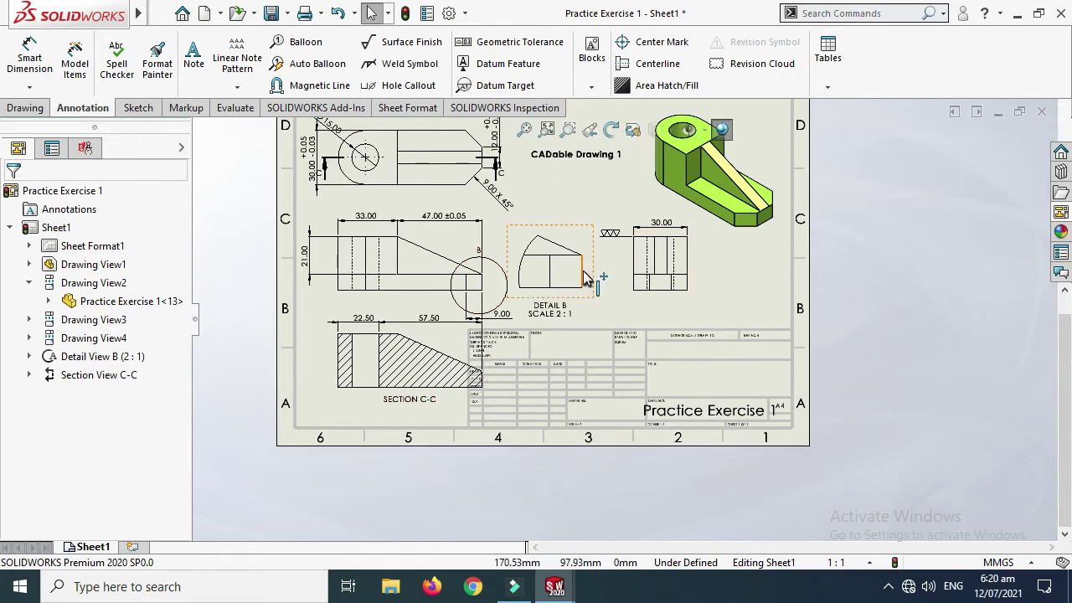
scroll(662, 337, down, 3)
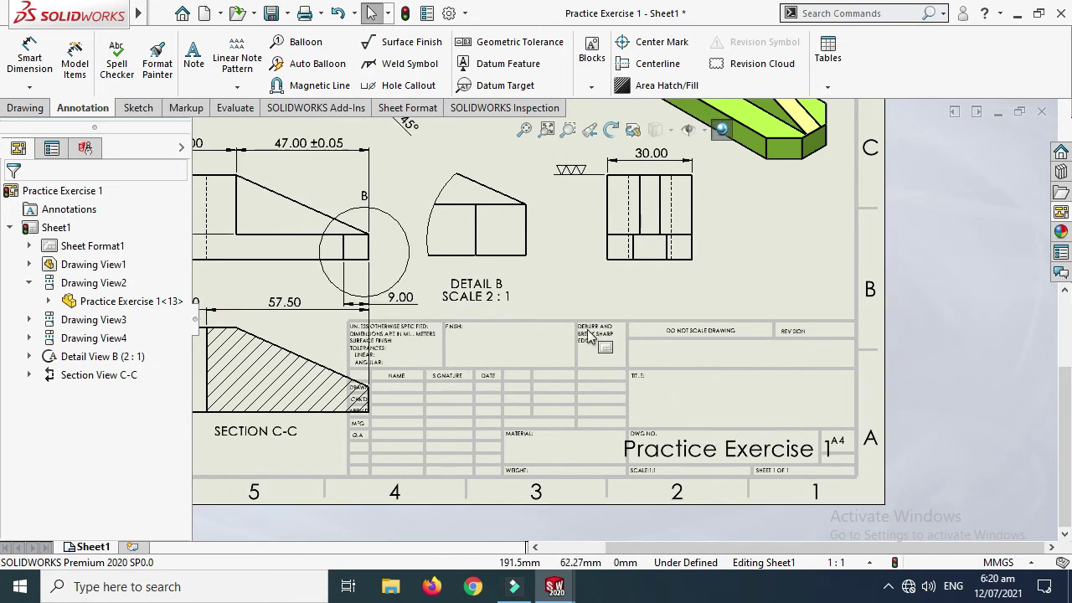
scroll(590, 336, up, 2)
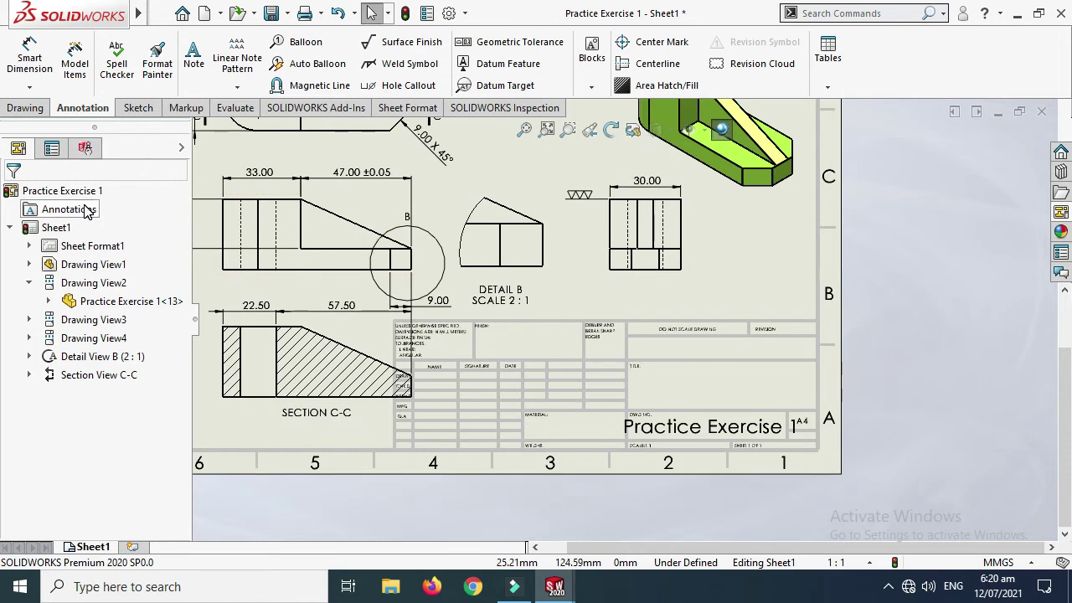
click(105, 246)
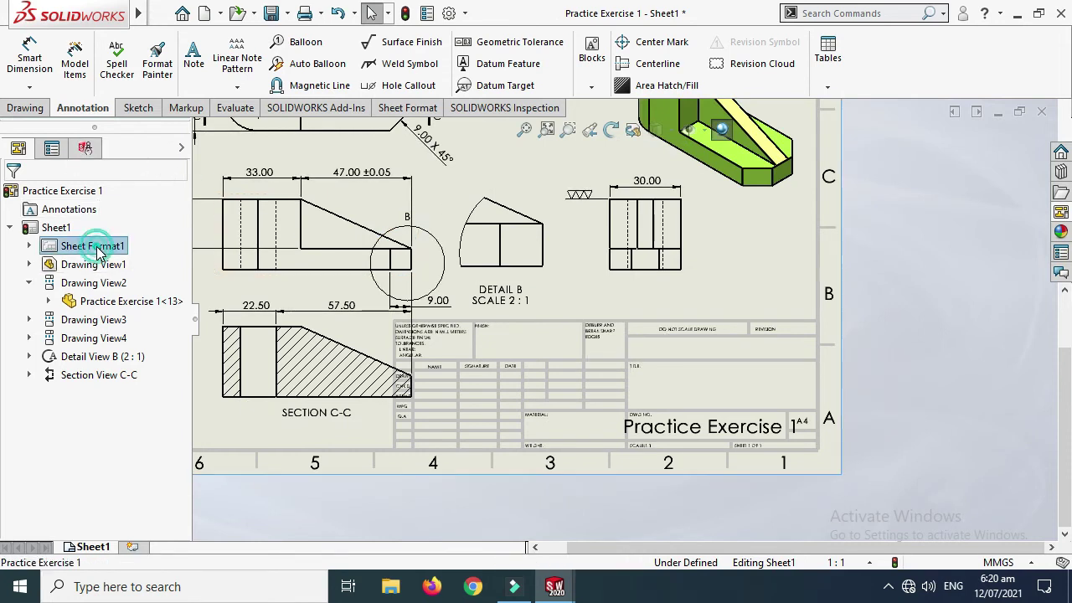
right_click(100, 248)
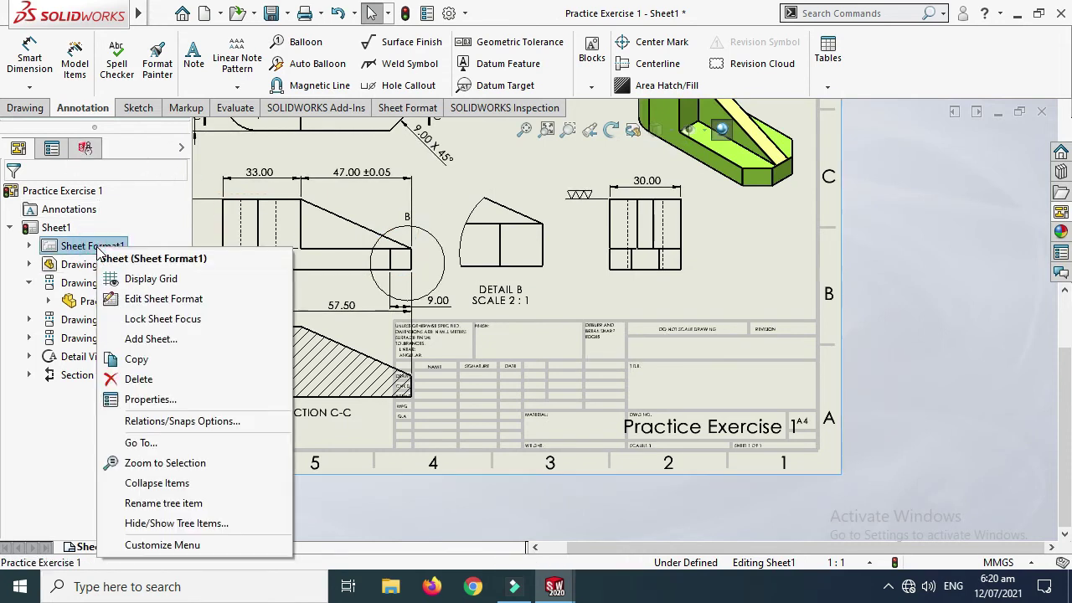
click(159, 299)
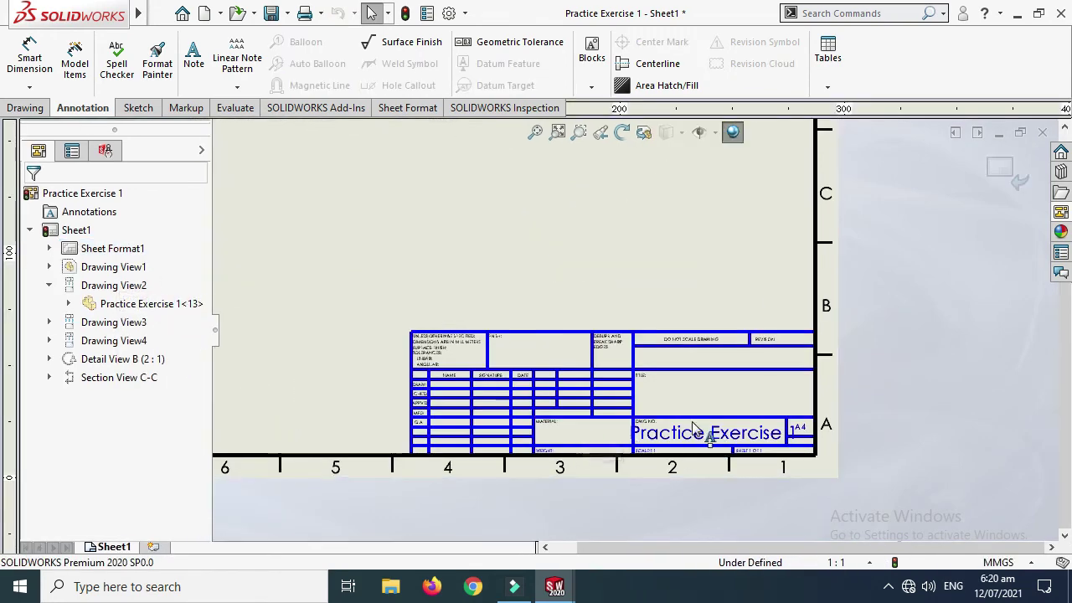
scroll(689, 431, down, 3)
drag(729, 391, 710, 353)
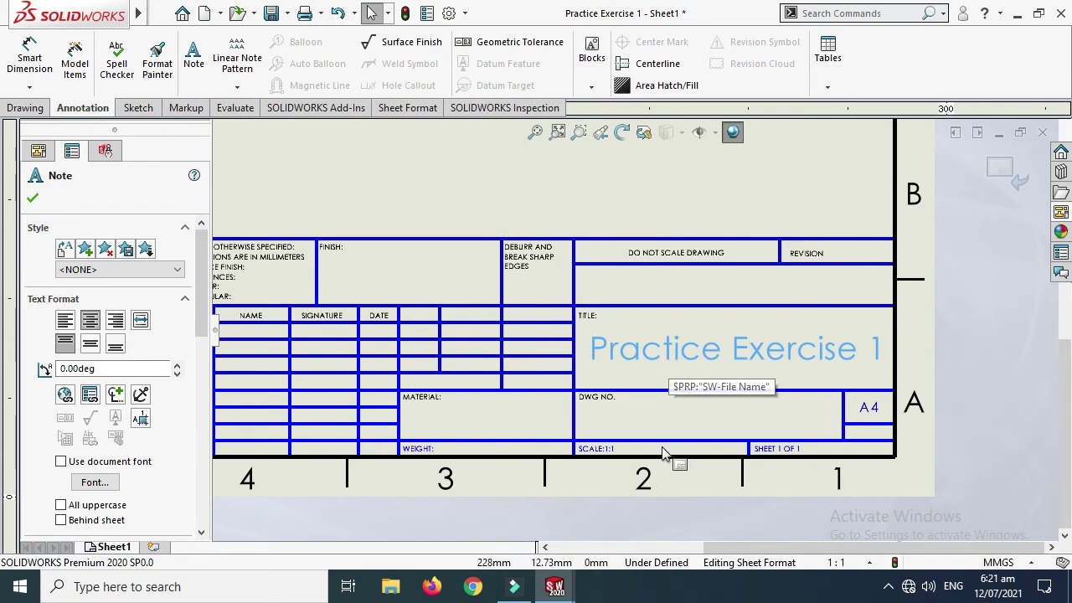
Step: Replace the linked property in the title block's MATERIAL field with A-36
scroll(506, 395, down, 3)
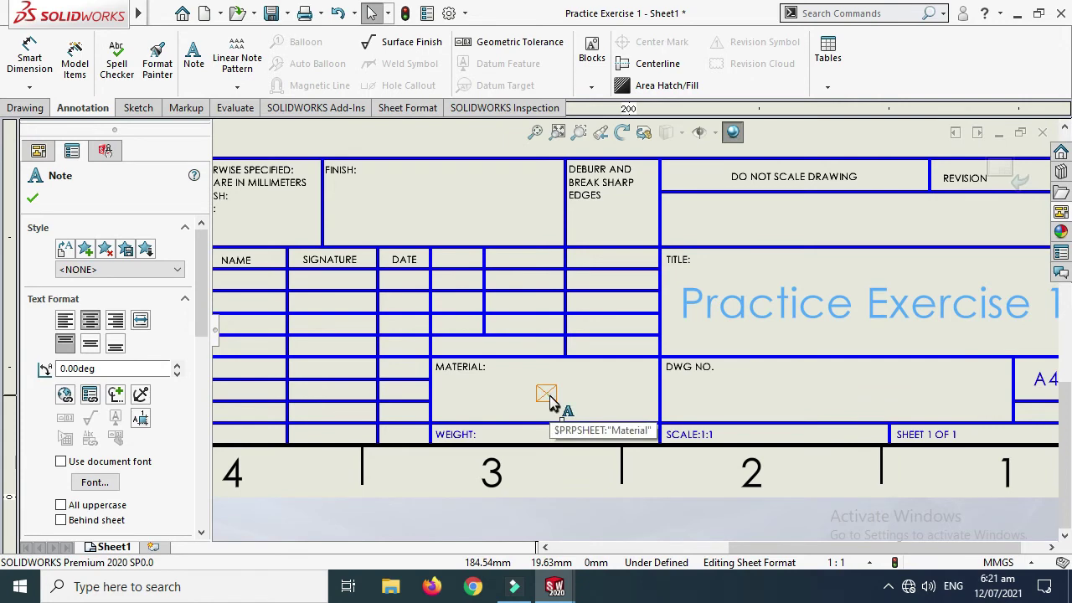
double_click(549, 399)
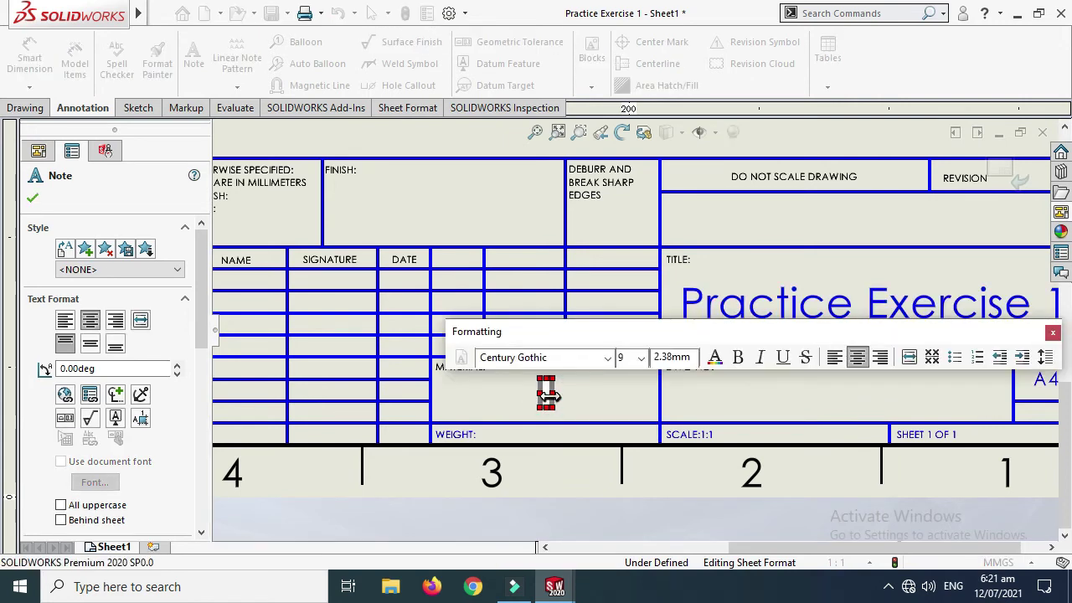
double_click(546, 399)
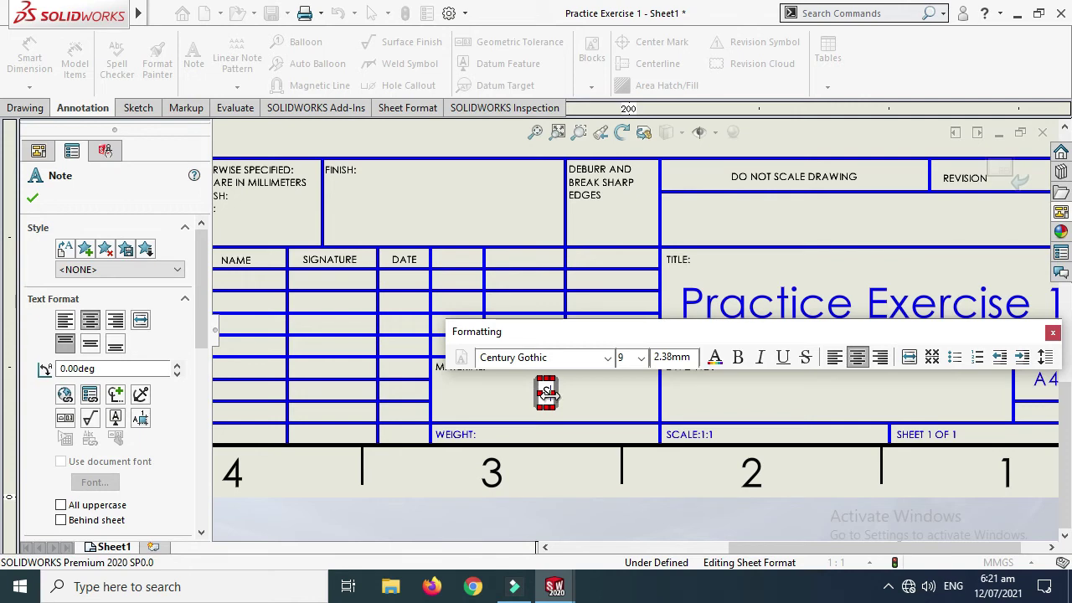
key(Delete)
text(A)
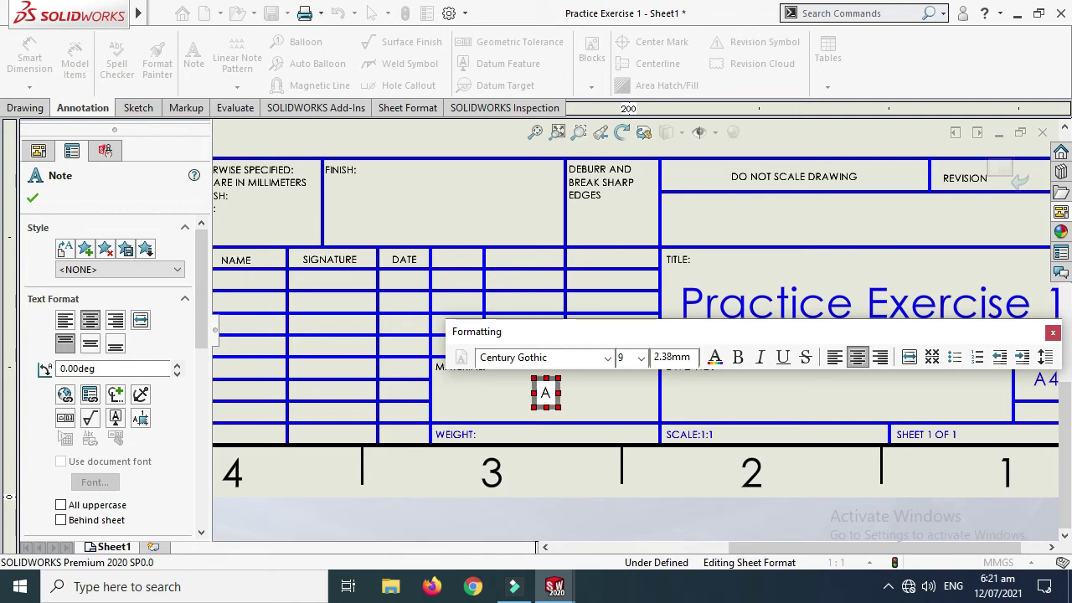
text(-)
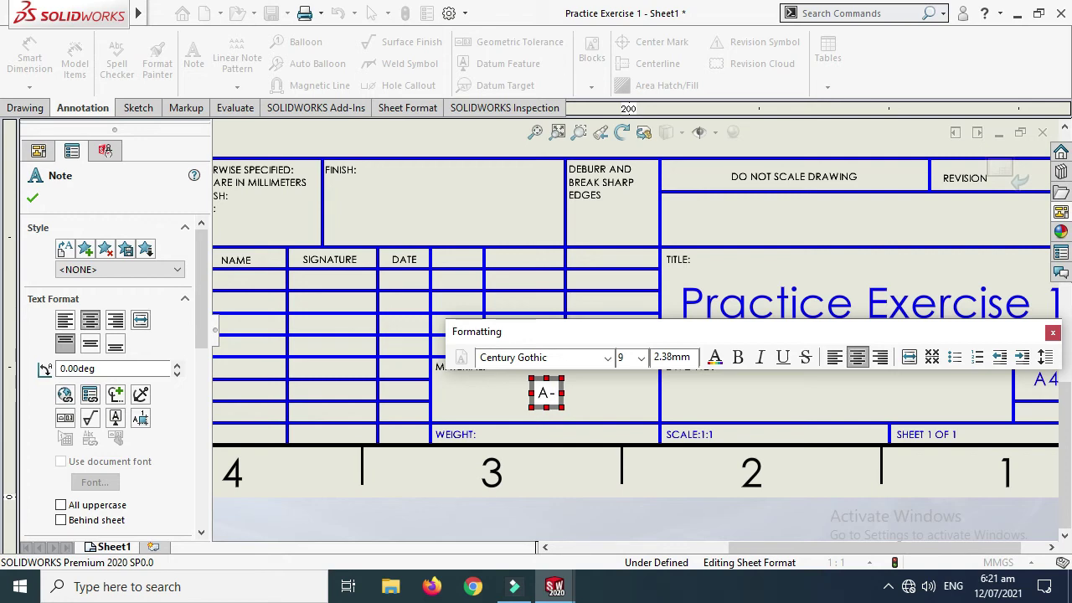
text(3)
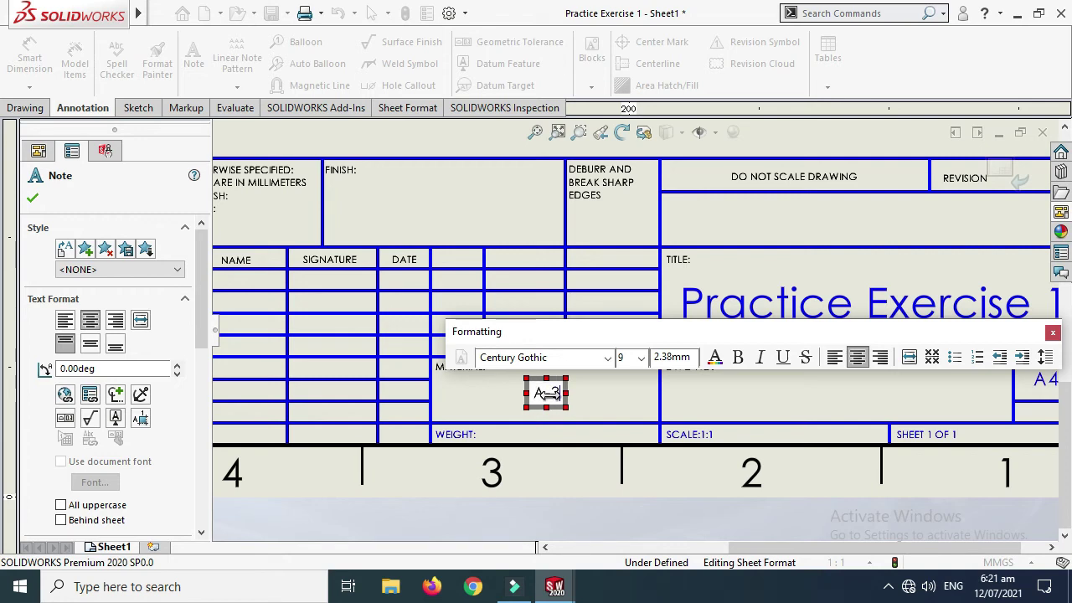
text(6)
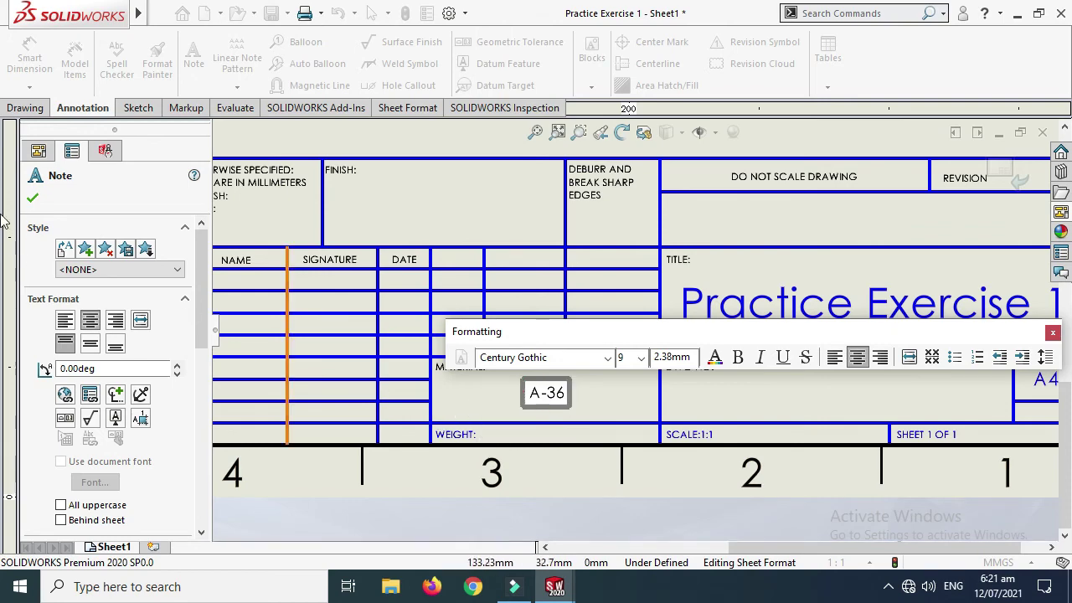
click(32, 197)
Step: Fill in the drafter's first name in the NAME cell of the title block's DRAWN row
scroll(388, 258, up, 2)
scroll(388, 258, down, 3)
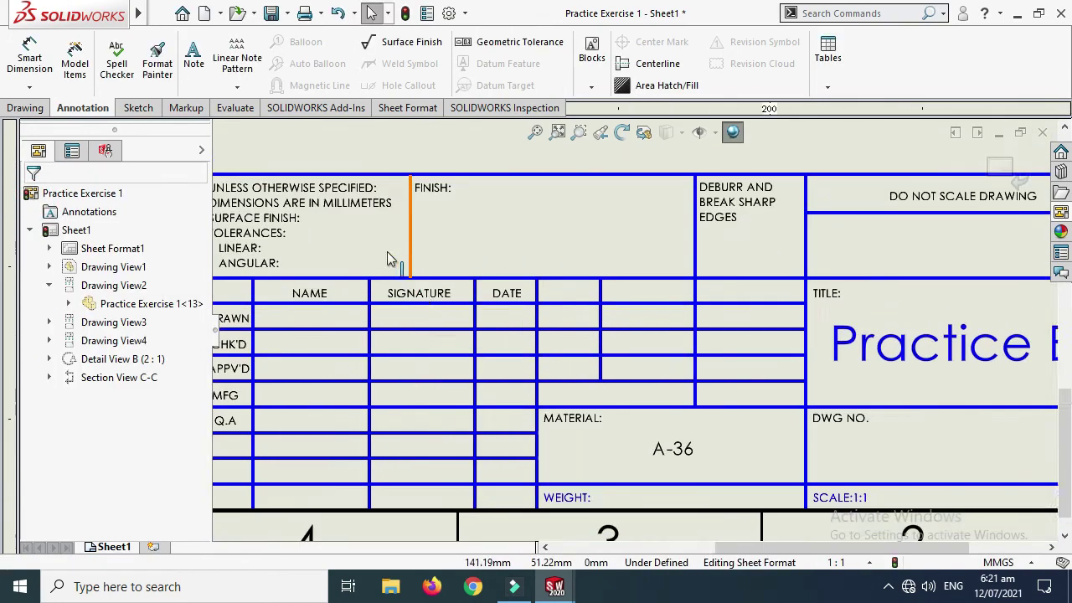
scroll(353, 322, up, 2)
scroll(356, 325, down, 4)
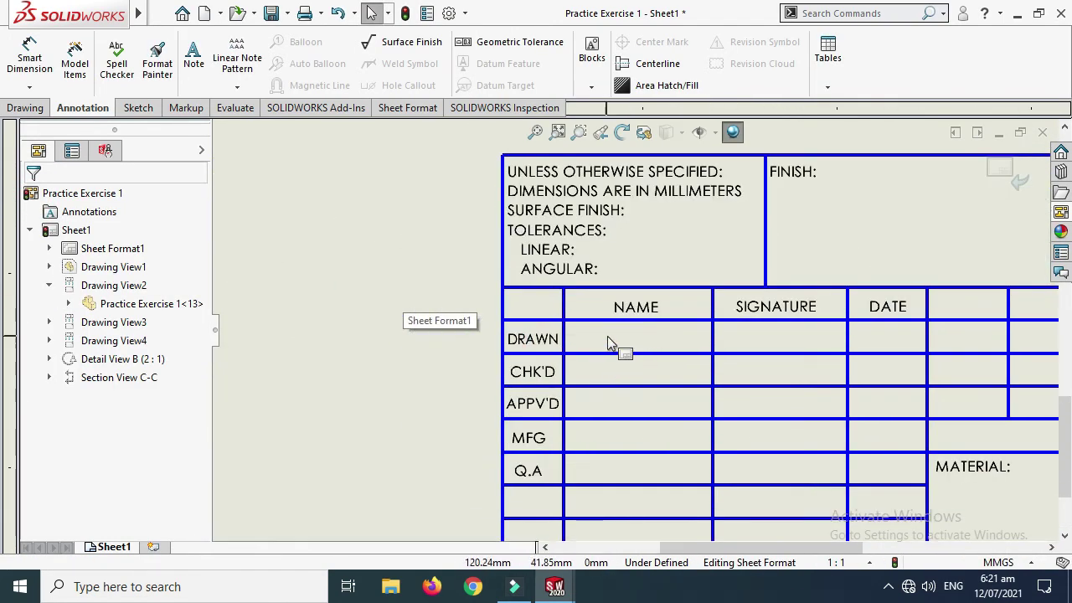
scroll(646, 337, up, 1)
scroll(637, 340, down, 1)
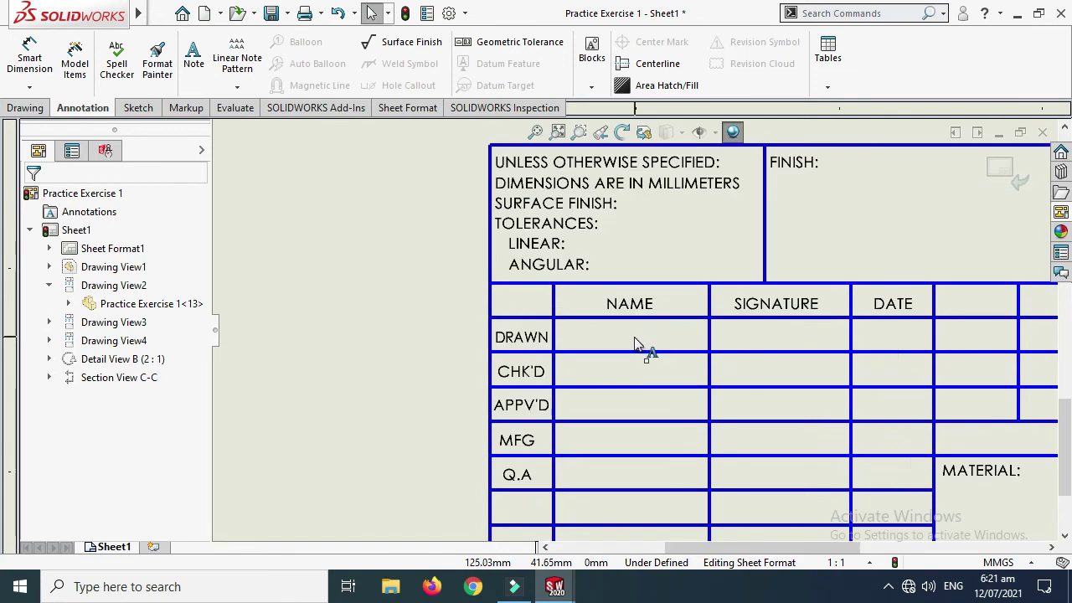
click(627, 335)
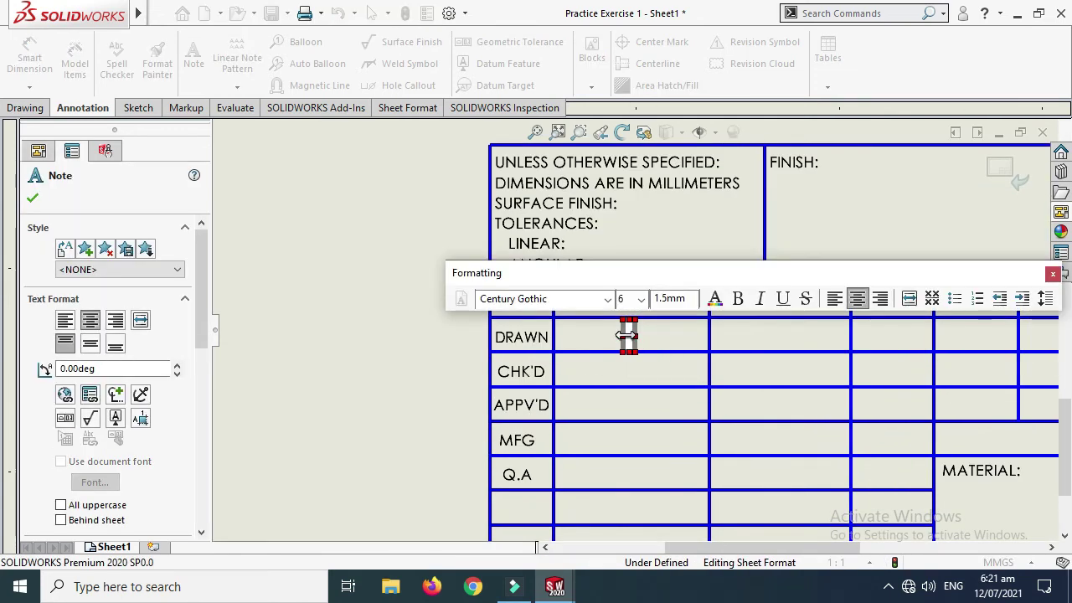
text(Ibrahim)
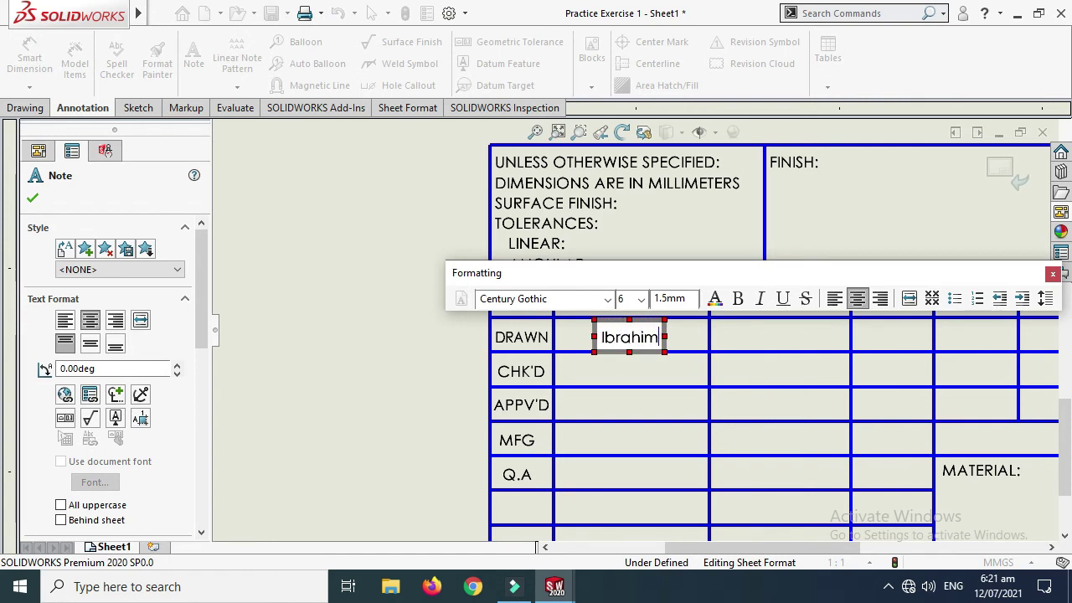
text( P)
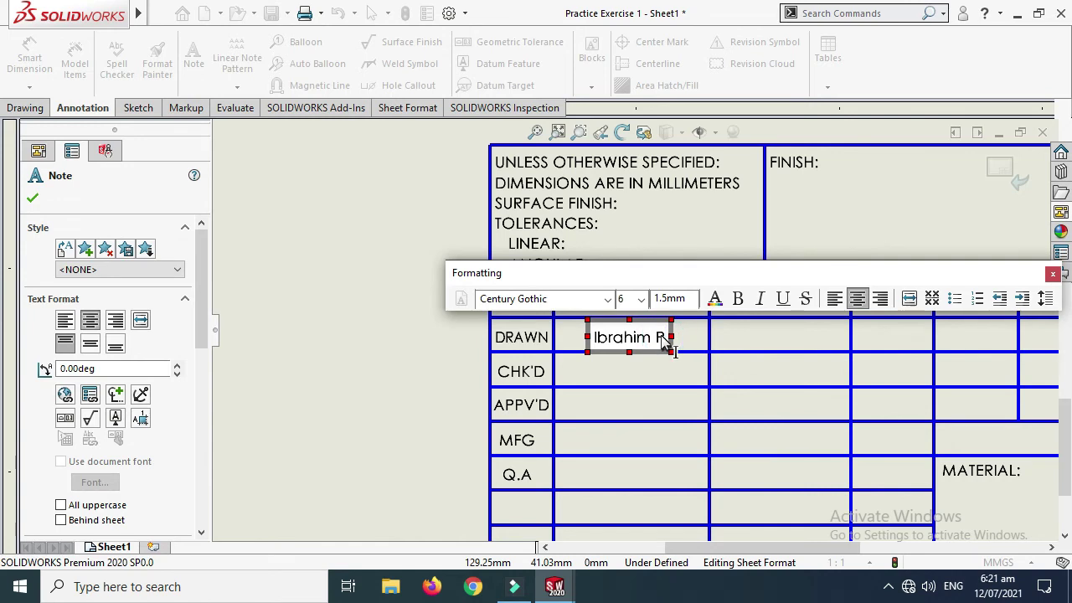
key(BackSpace)
key(Escape)
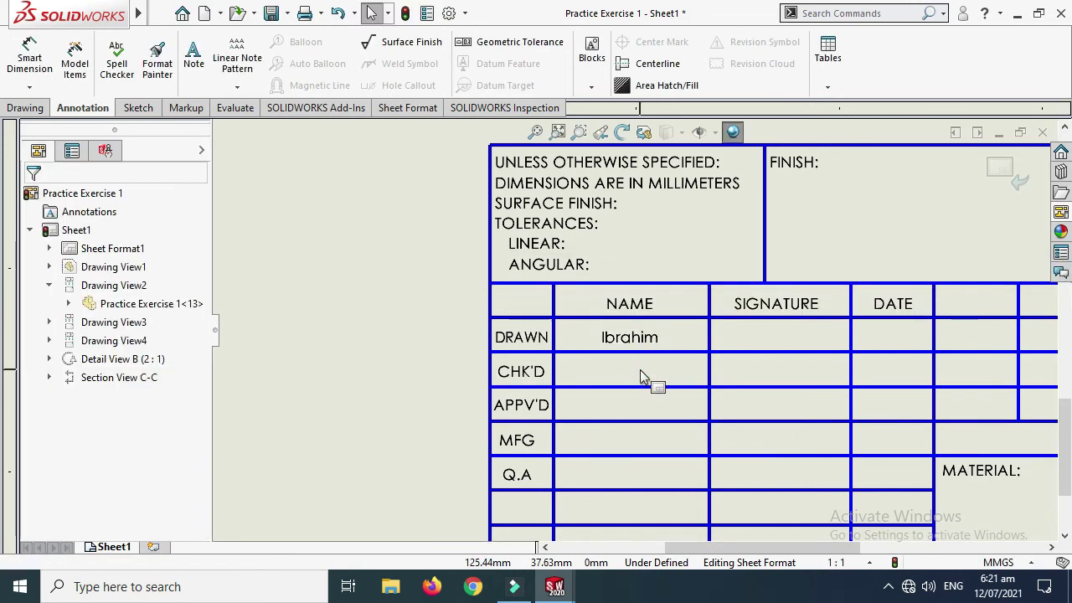
Step: Examine the remaining title block fields, including the checking and approval rows, date, material, weight, drawing number, scale and revision
scroll(628, 371, up, 1)
scroll(624, 362, down, 2)
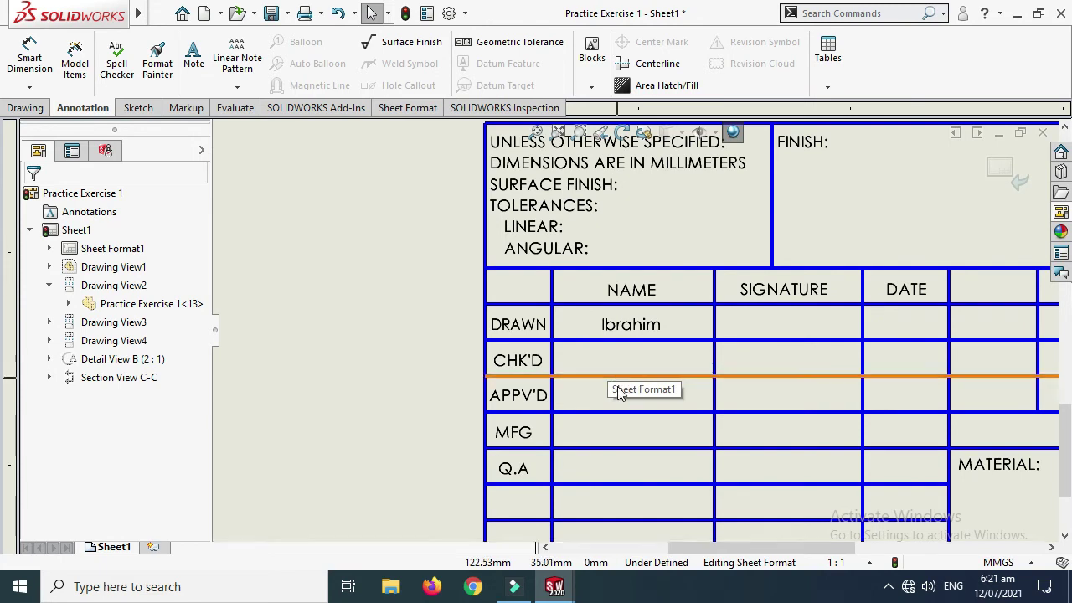
scroll(618, 401, up, 2)
scroll(616, 401, down, 1)
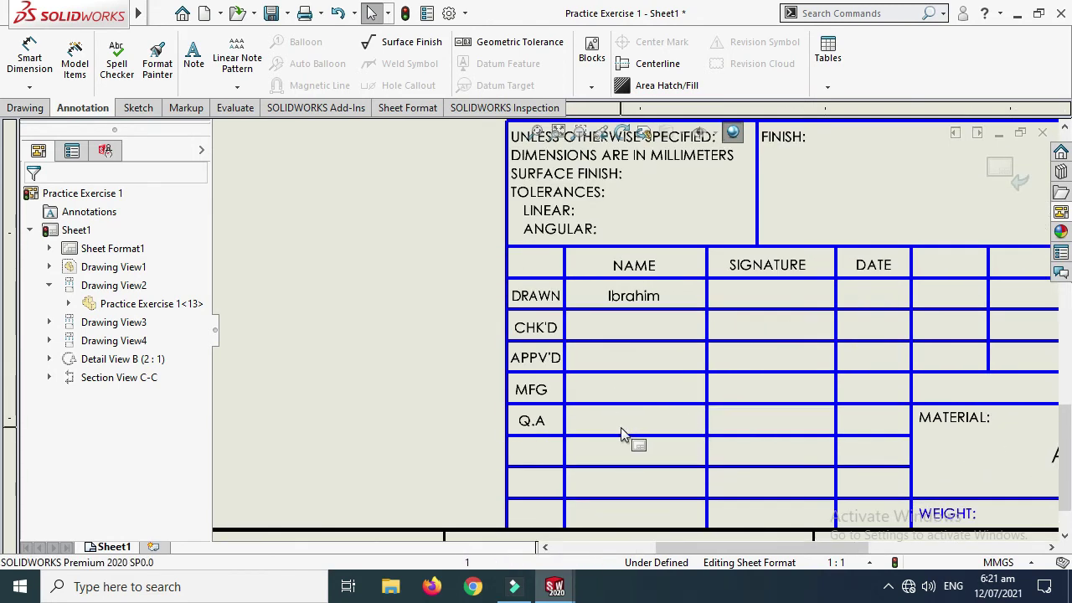
scroll(785, 311, up, 2)
scroll(749, 330, down, 3)
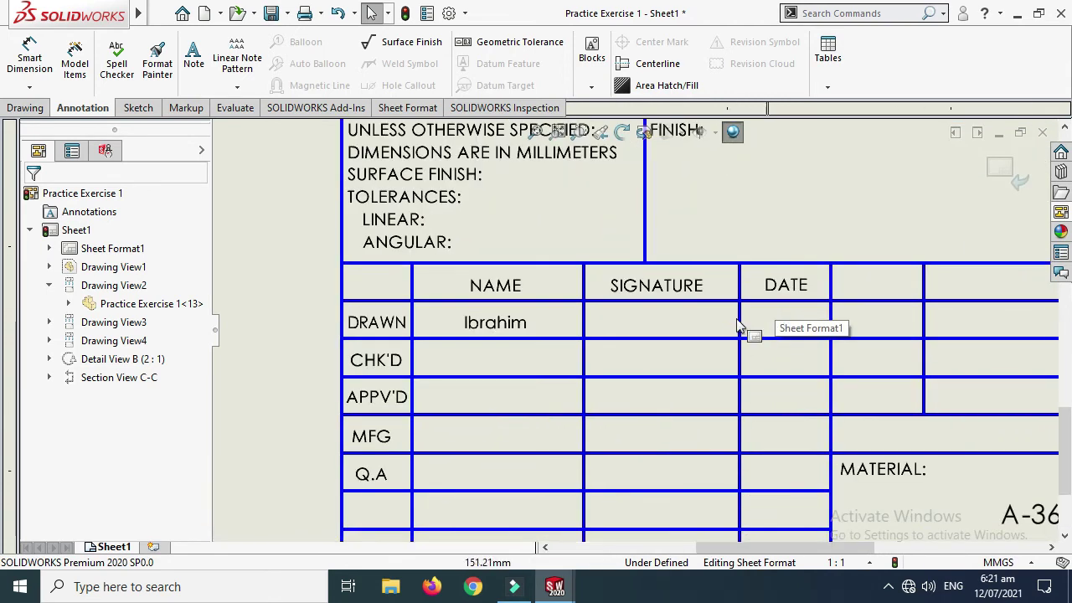
scroll(778, 328, up, 2)
scroll(765, 323, down, 3)
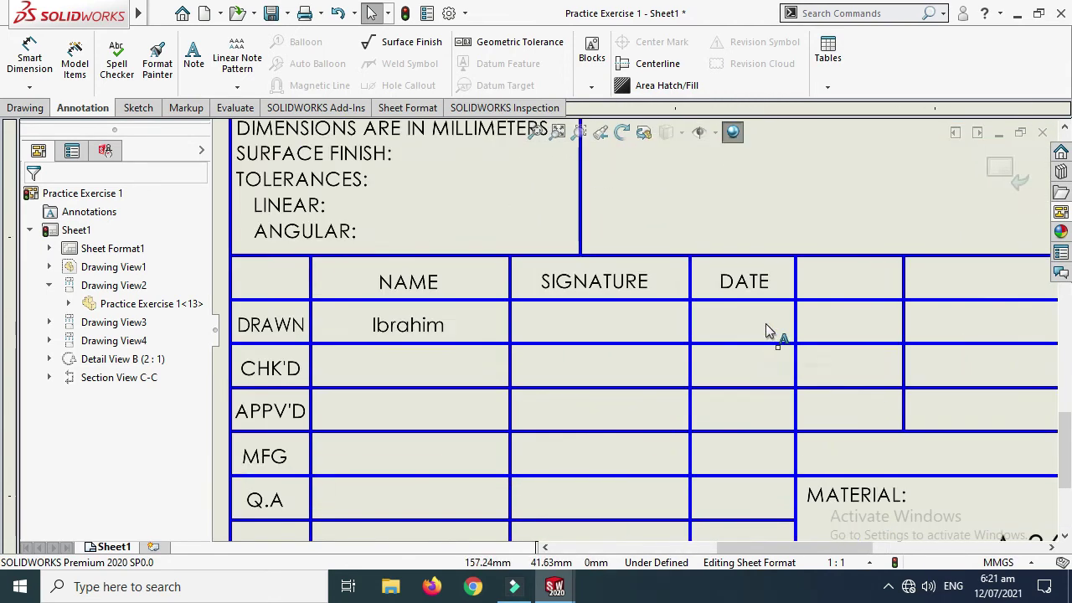
scroll(743, 329, up, 3)
scroll(762, 395, down, 3)
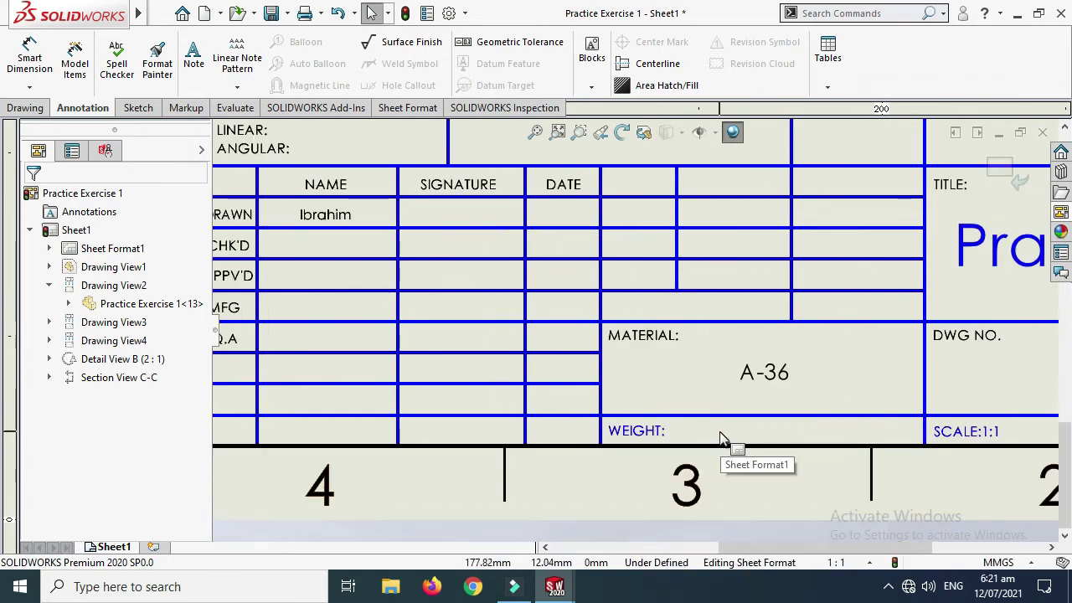
scroll(720, 437, up, 2)
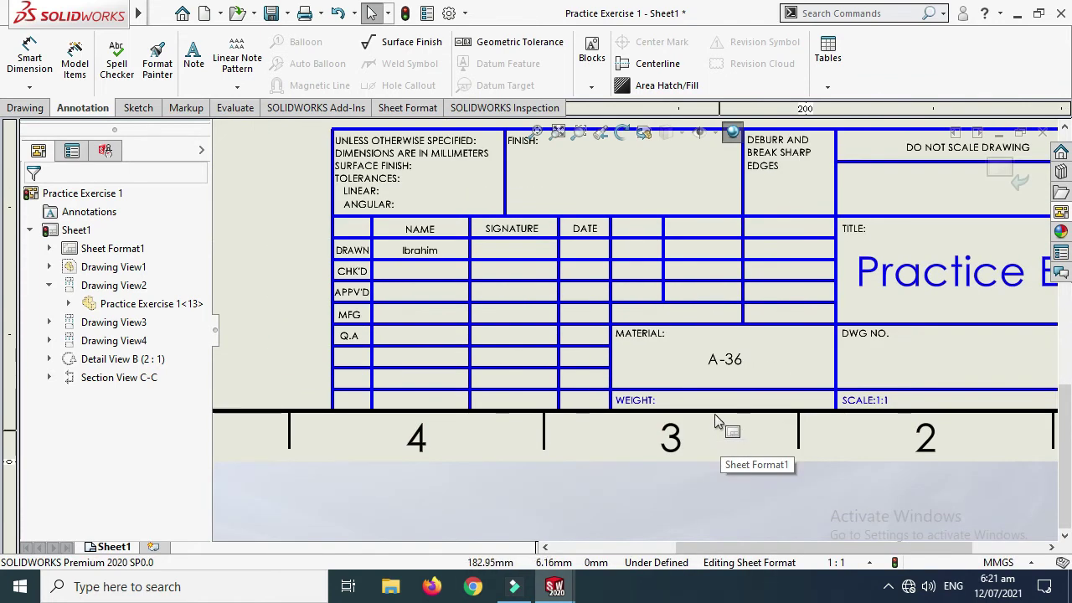
scroll(674, 393, down, 1)
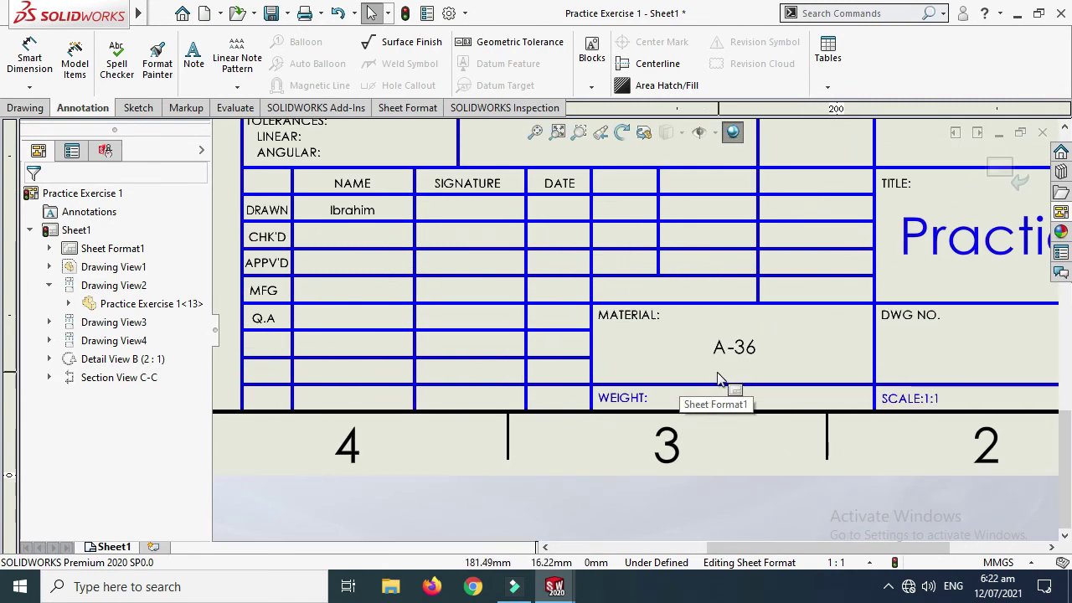
scroll(721, 376, up, 3)
scroll(699, 338, up, 1)
scroll(792, 328, down, 2)
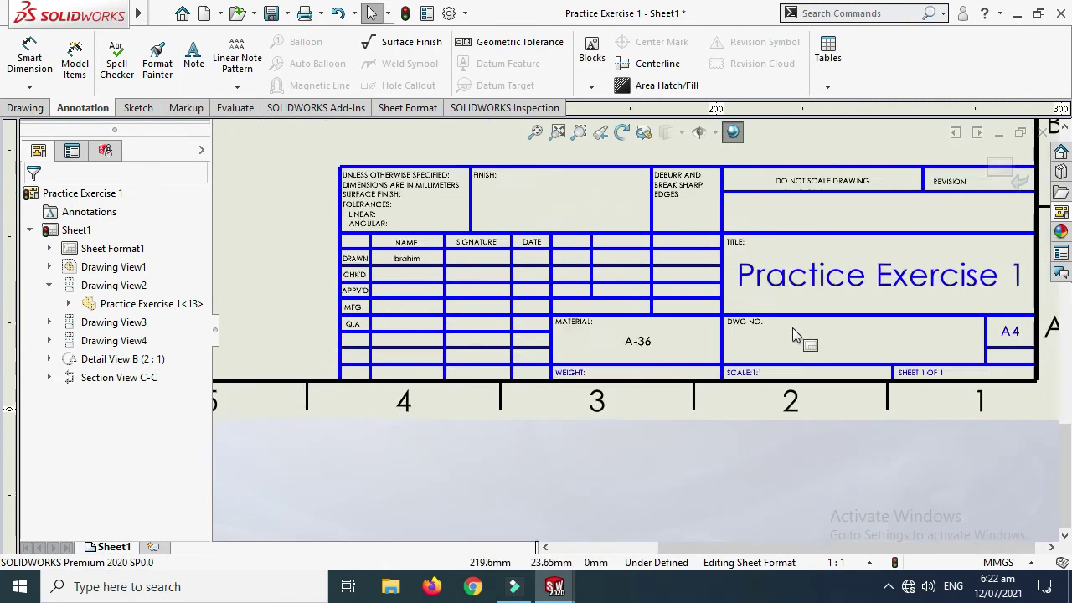
scroll(845, 342, down, 1)
click(853, 337)
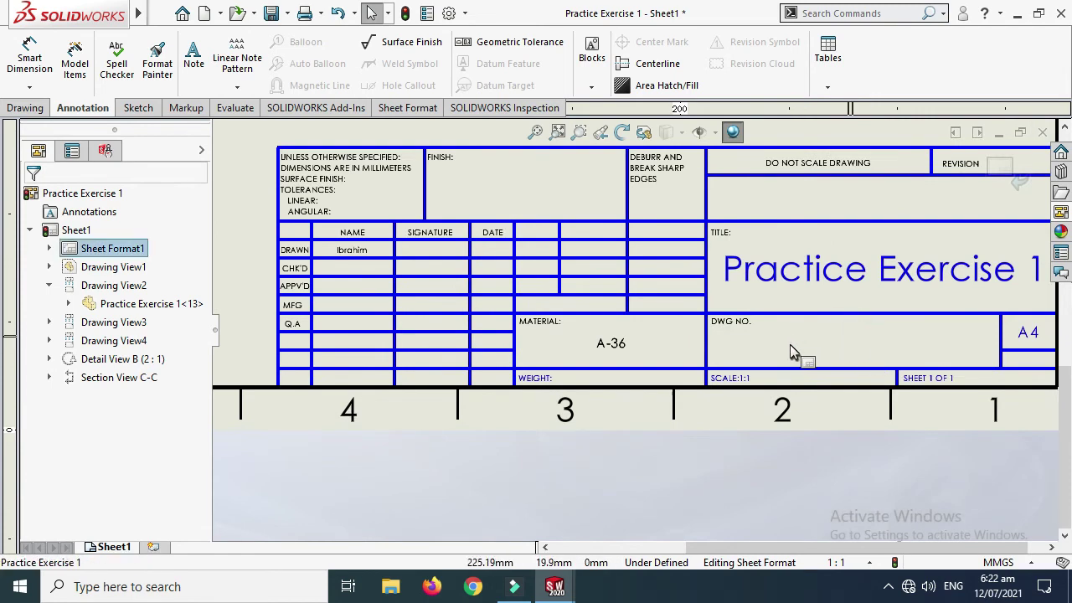
scroll(792, 352, up, 2)
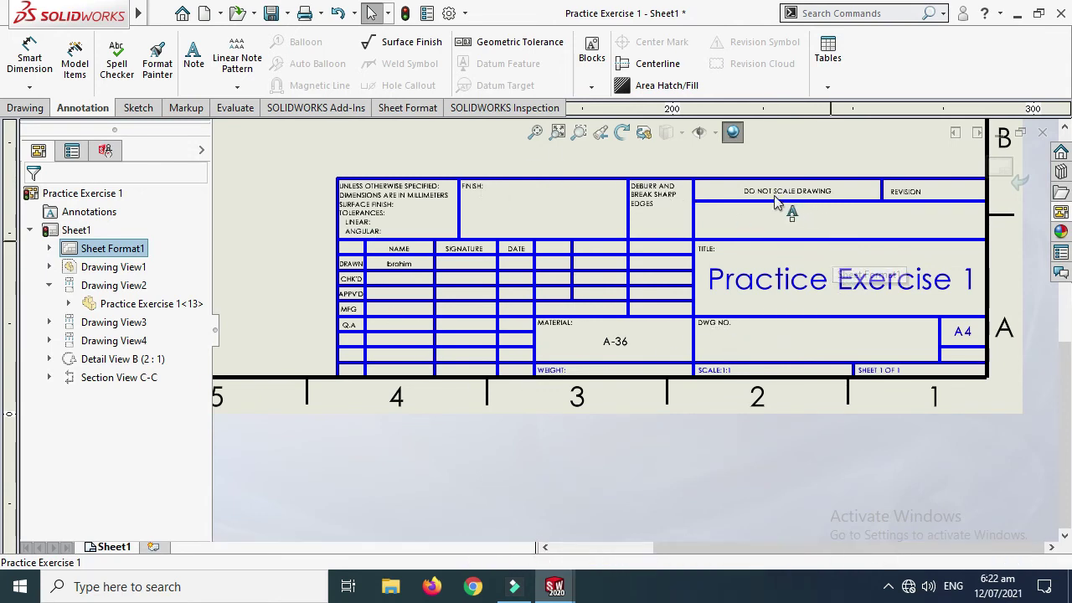
scroll(733, 280, up, 2)
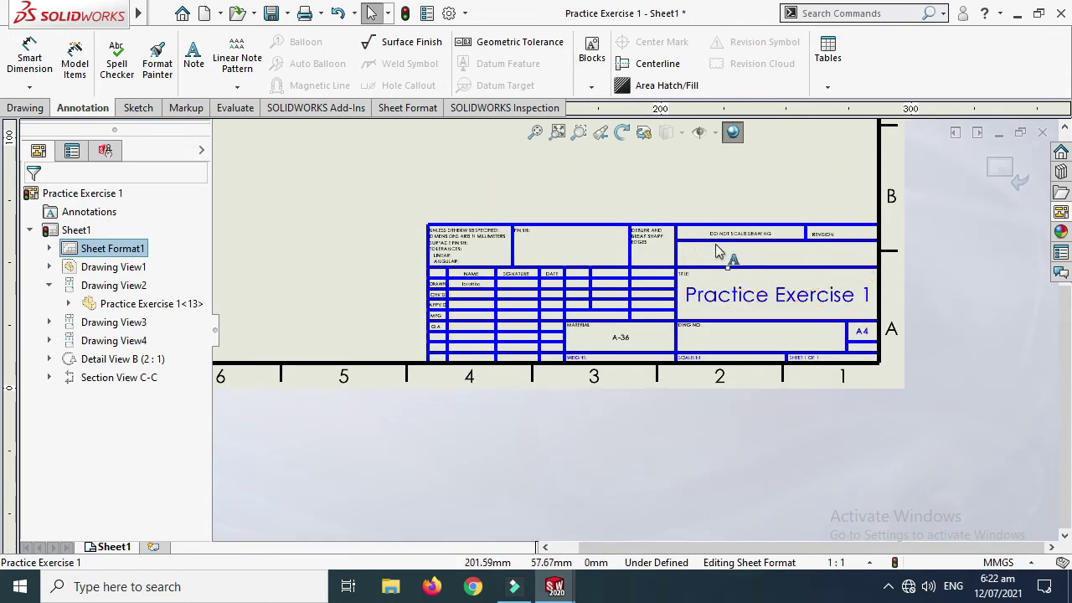
Step: Exit sheet format editing and return to the whole drawing sheet
click(1001, 172)
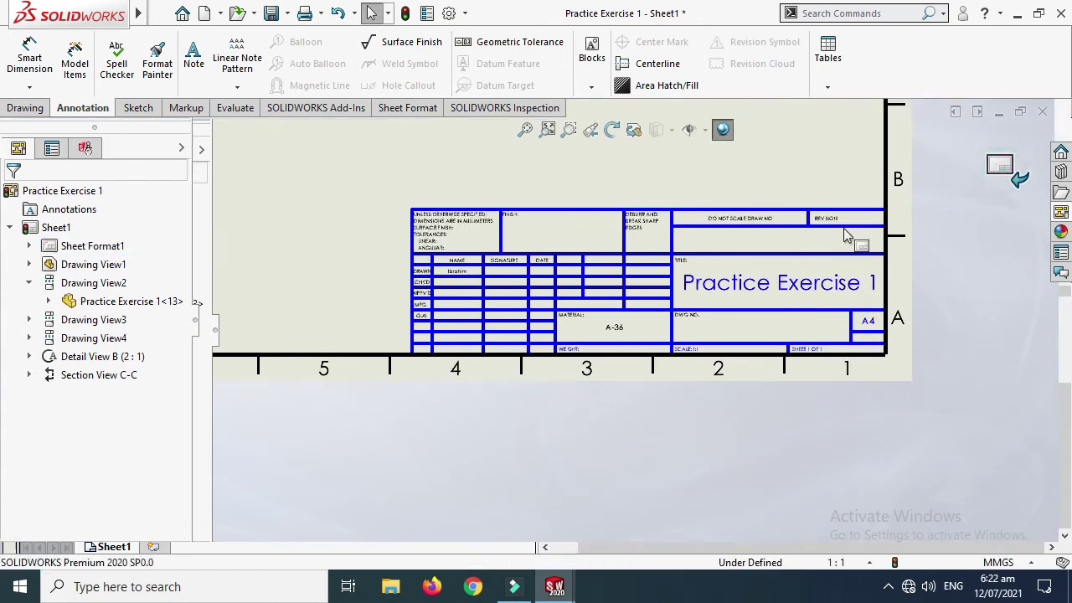
scroll(649, 339, up, 3)
scroll(647, 201, down, 1)
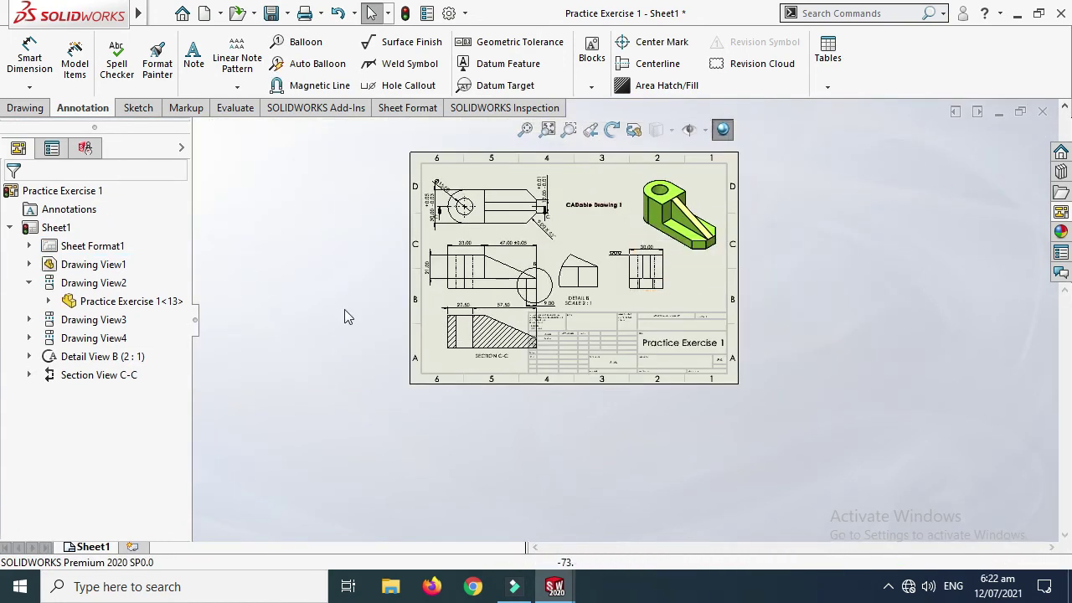
Step: Export the drawing as a PDF named Practice Exercise 1 in the Downloads folder, updating the views before saving
scroll(569, 186, down, 2)
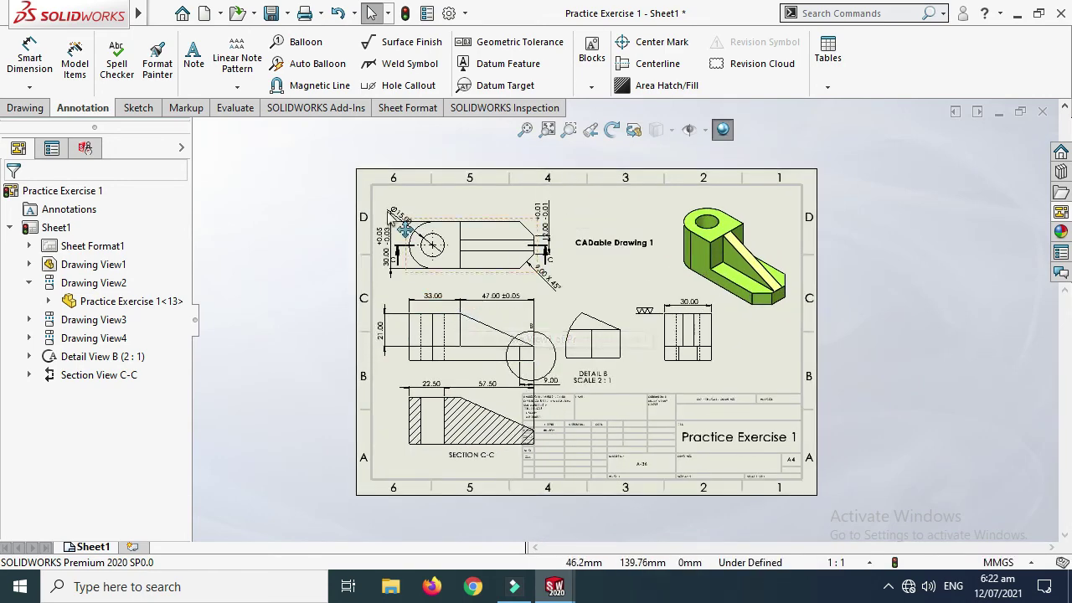
click(286, 13)
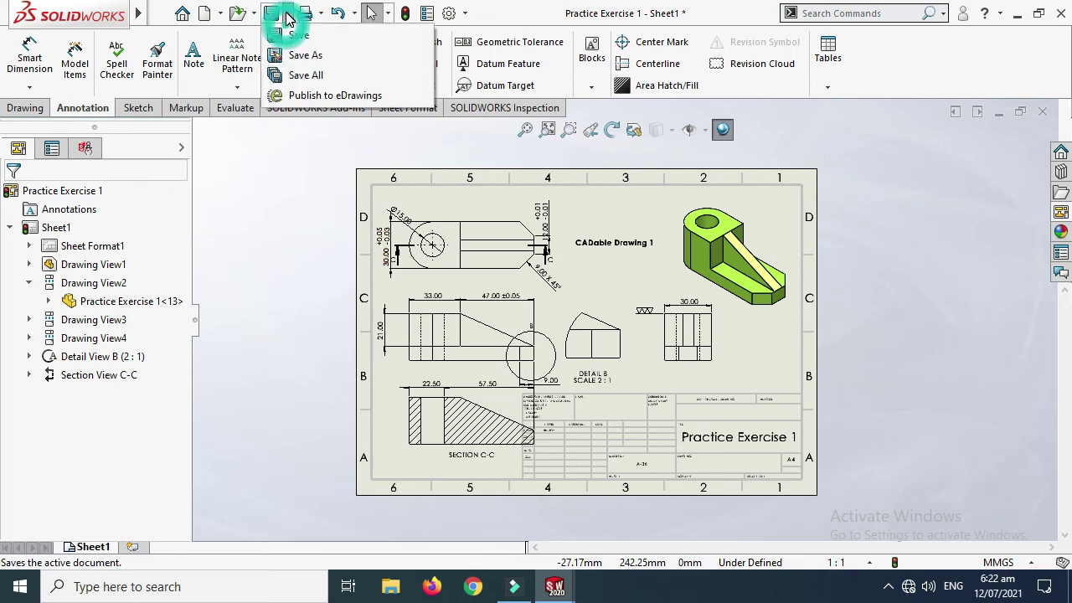
click(304, 57)
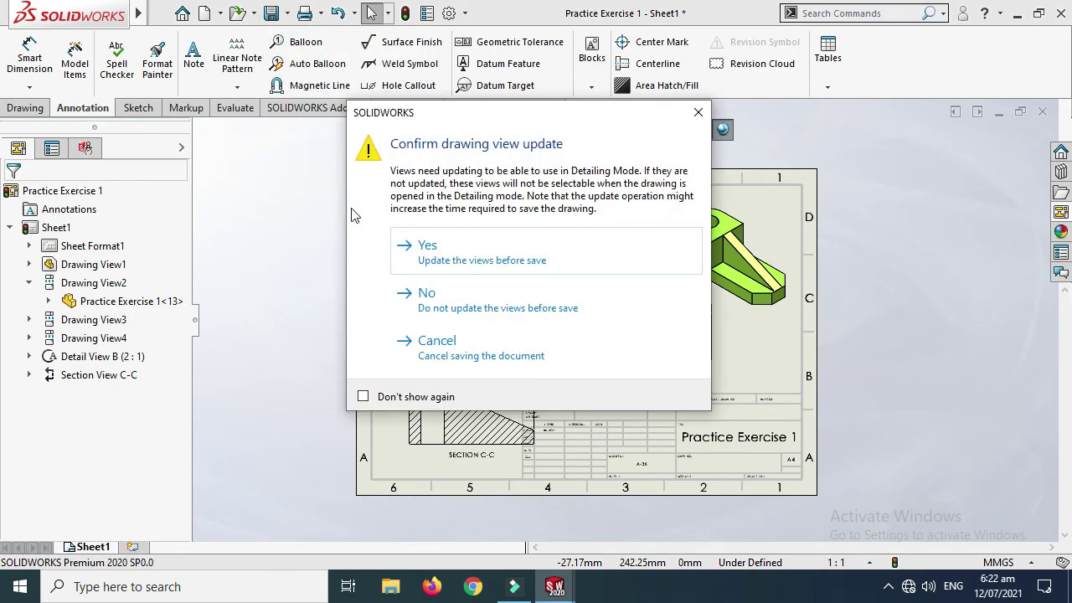
click(451, 255)
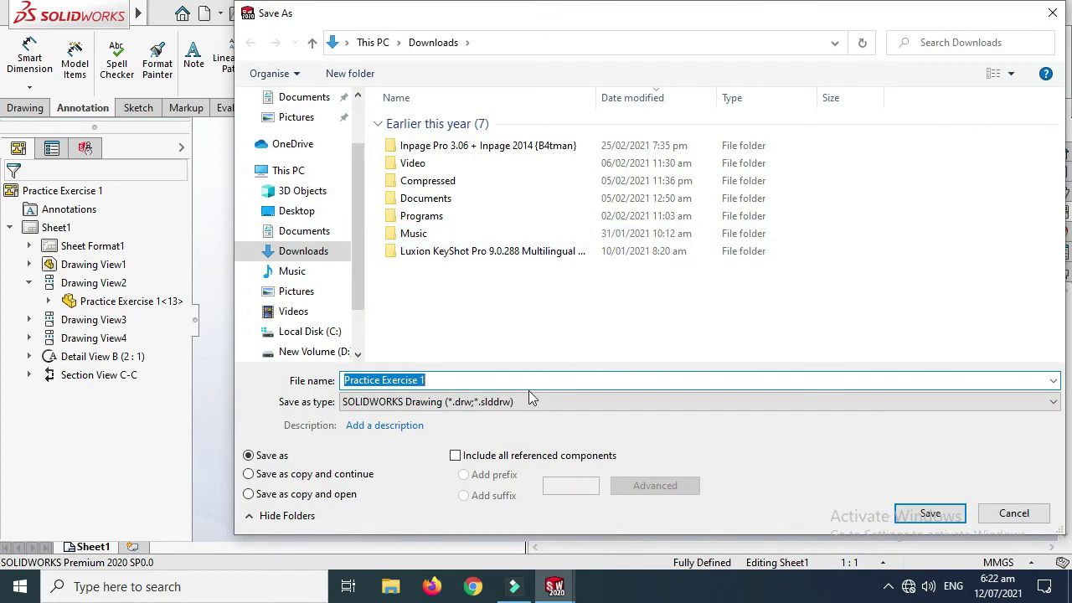
click(434, 407)
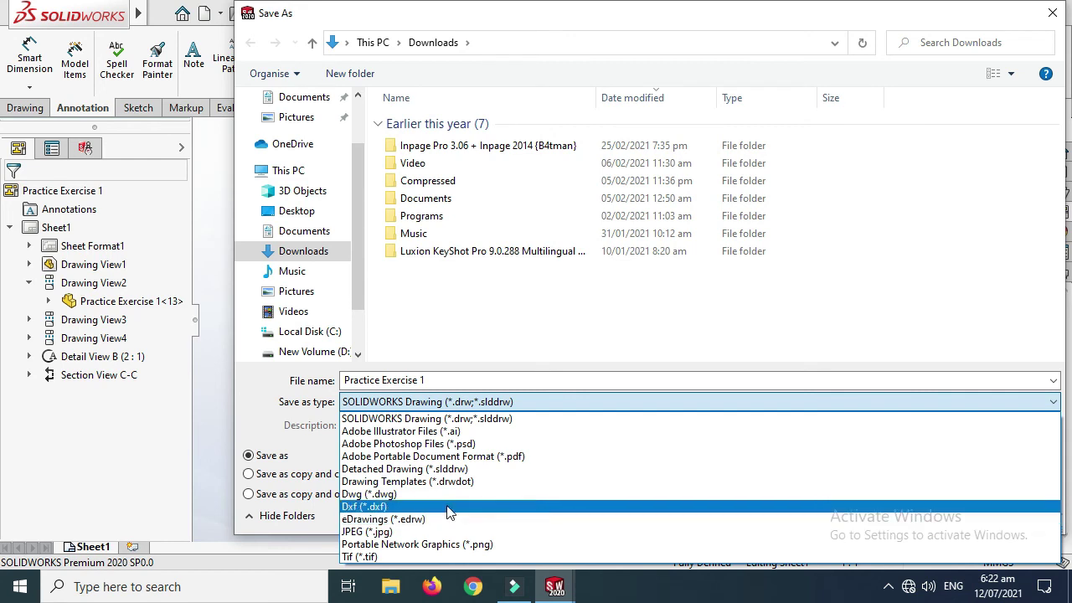
click(458, 457)
click(925, 540)
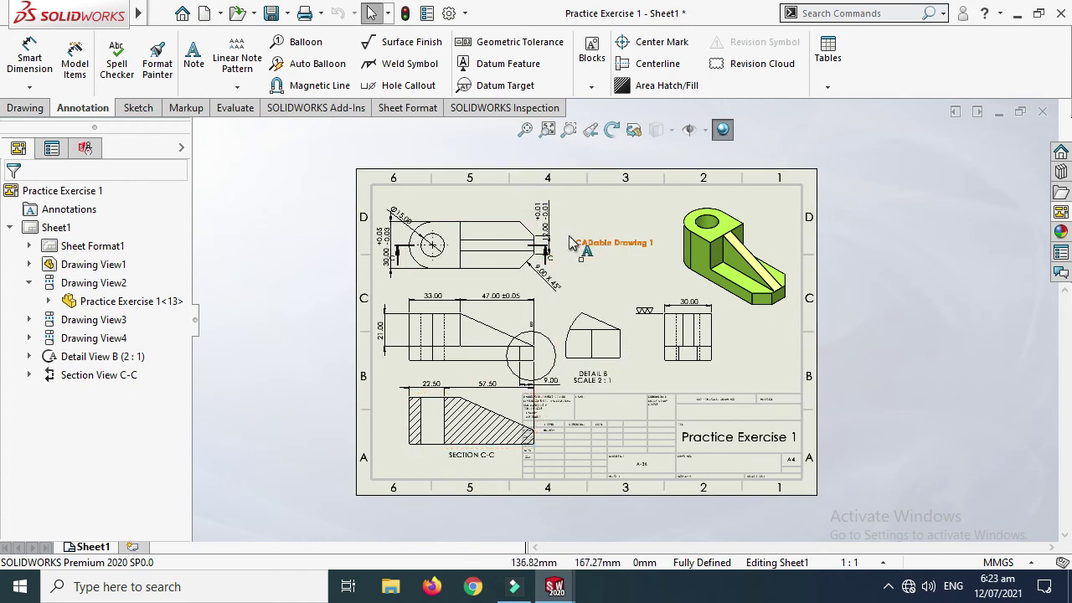
Step: Preview how the full drawing sheet will print, and return to the drawing
click(321, 13)
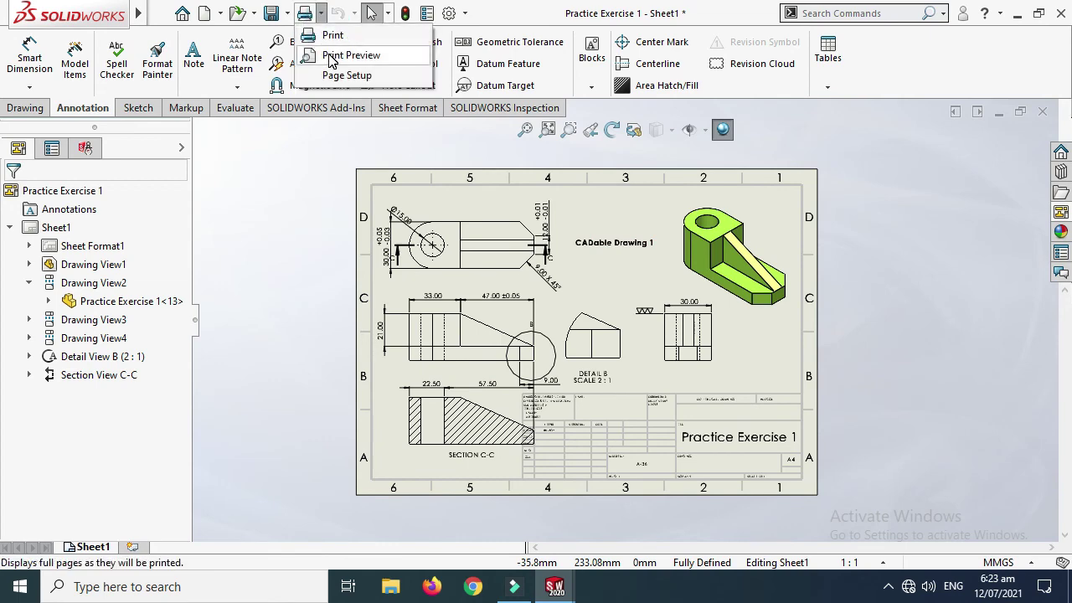
click(330, 58)
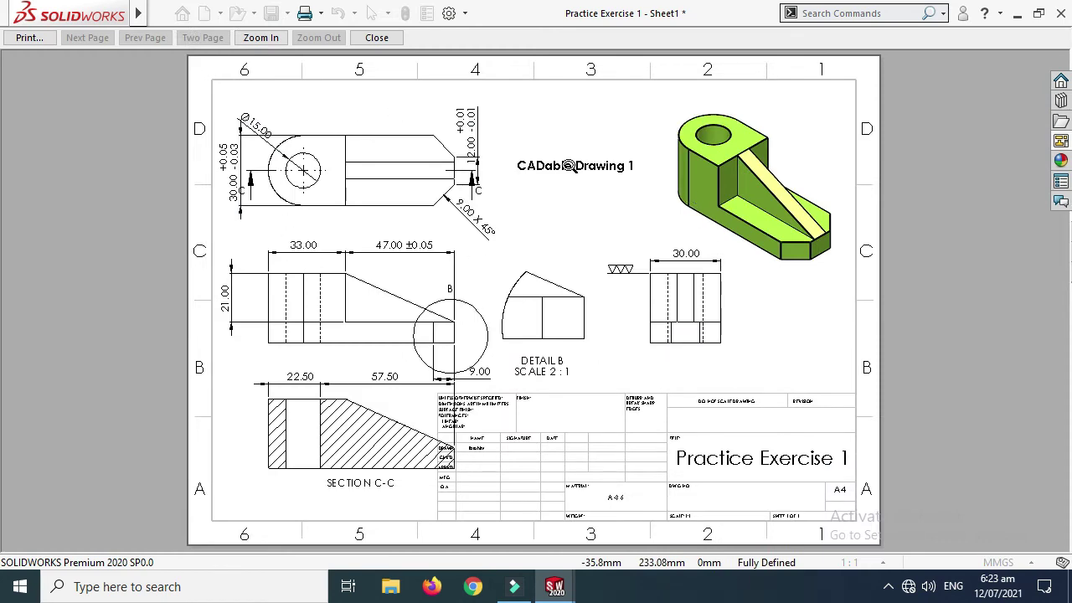
click(377, 37)
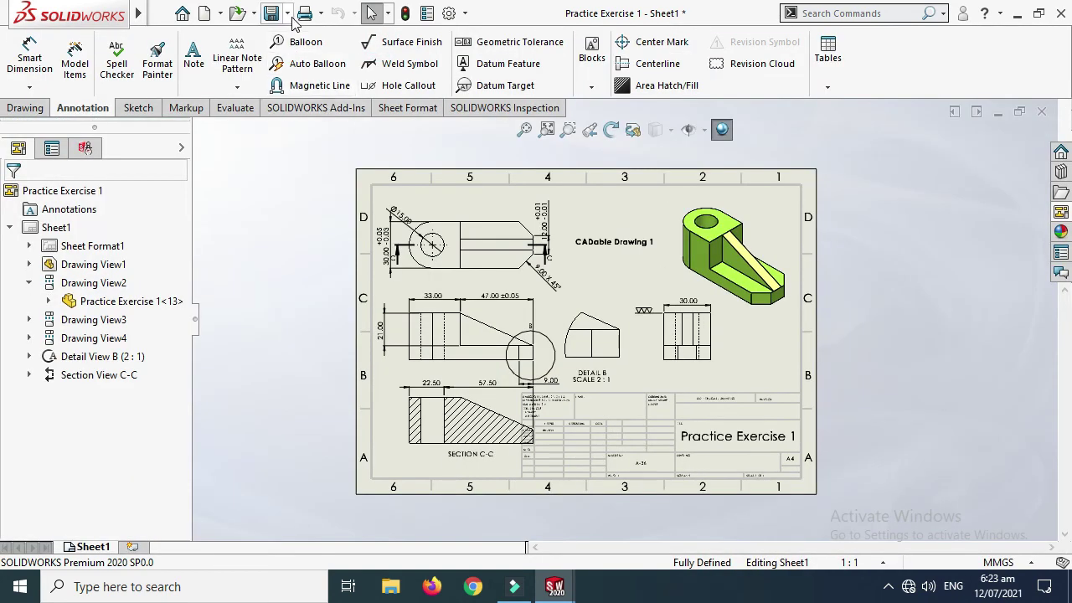
Step: Check the page setup's scale, paper size, drawing color and orientation, and accept the settings
click(321, 12)
click(343, 75)
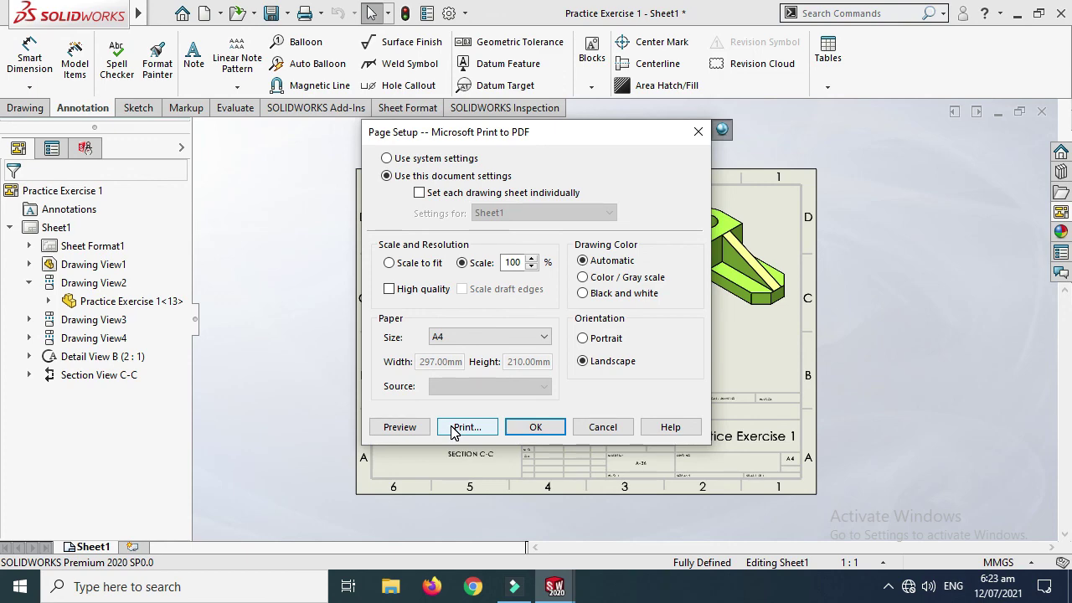
click(522, 428)
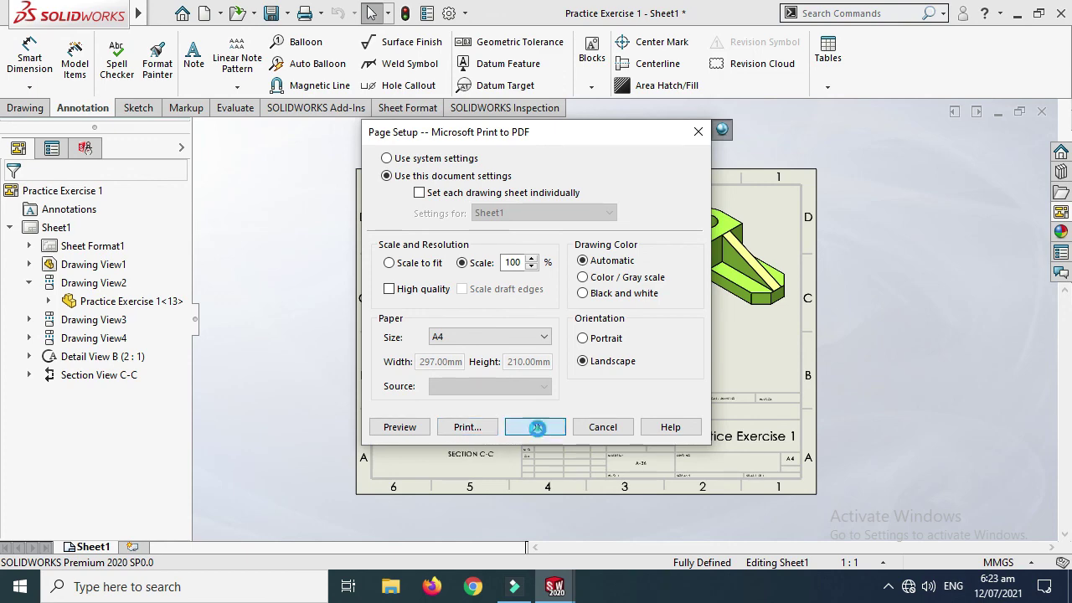
scroll(586, 242, down, 3)
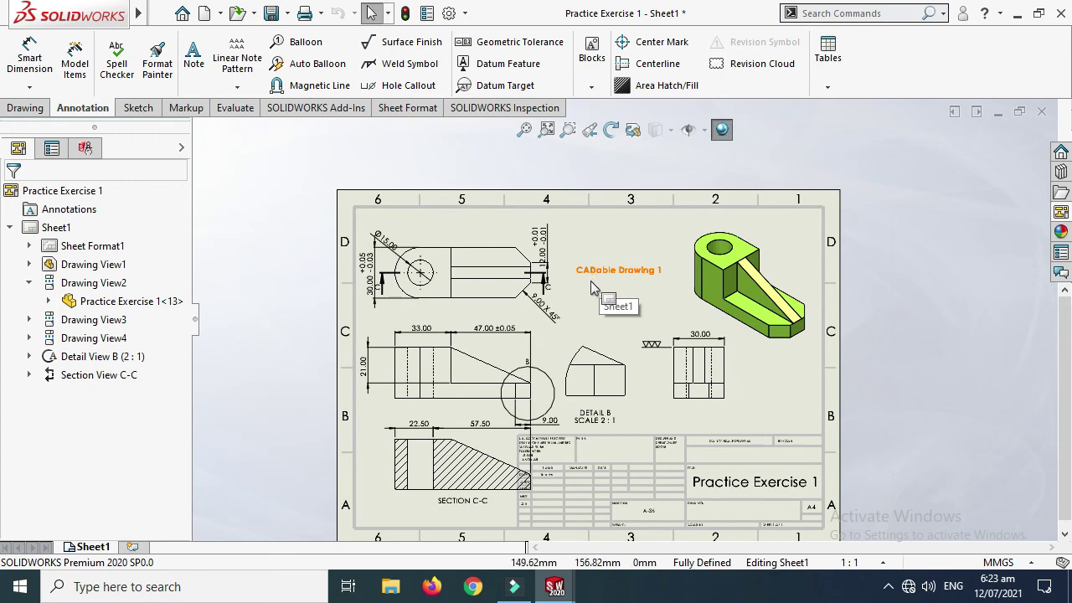
scroll(598, 282, up, 1)
scroll(656, 396, up, 1)
scroll(586, 326, down, 3)
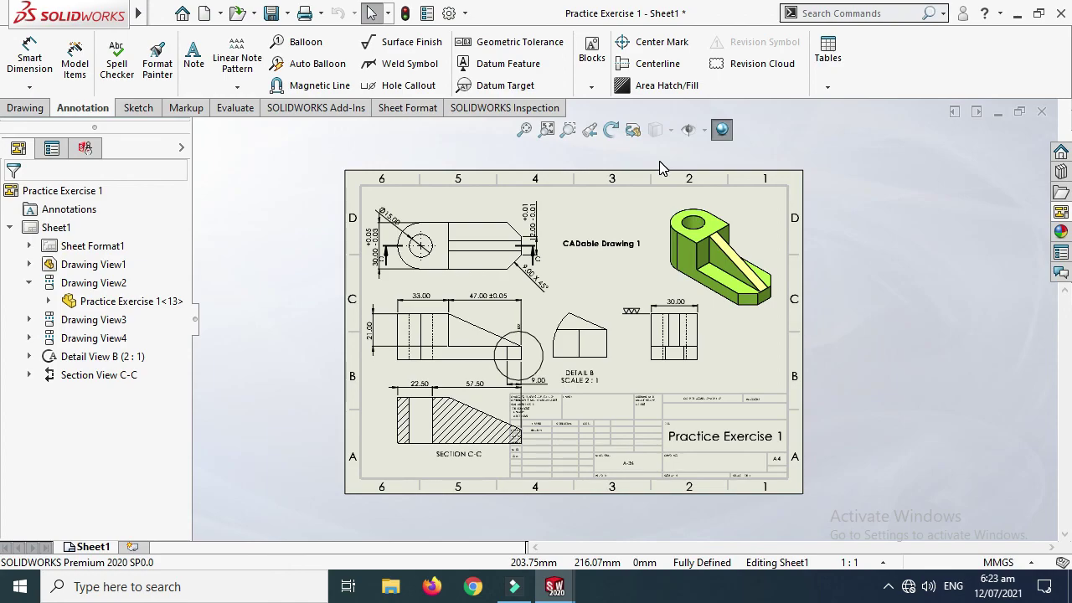
scroll(497, 190, up, 2)
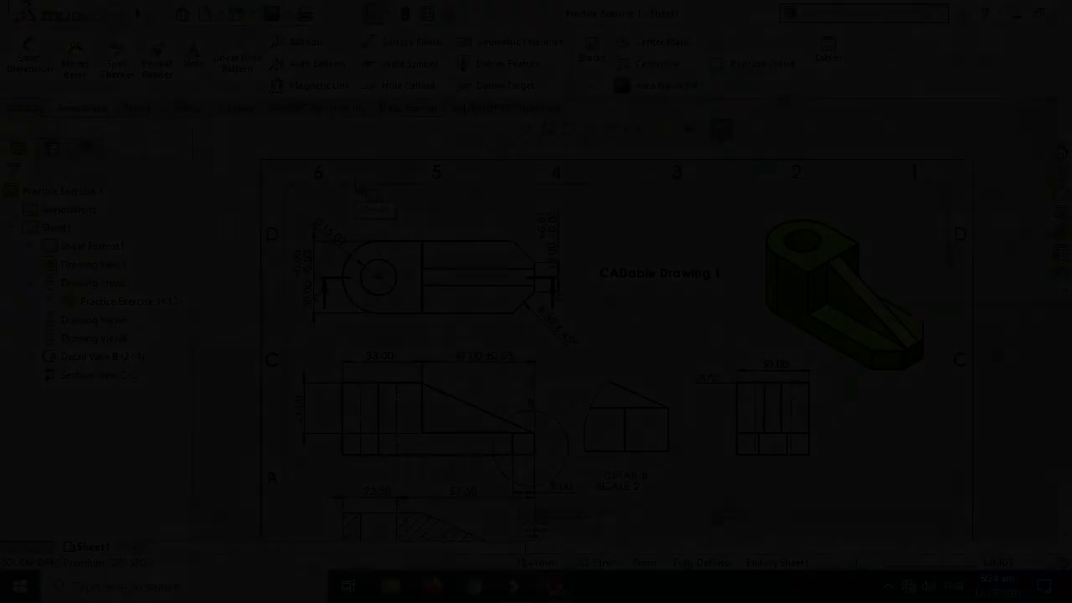